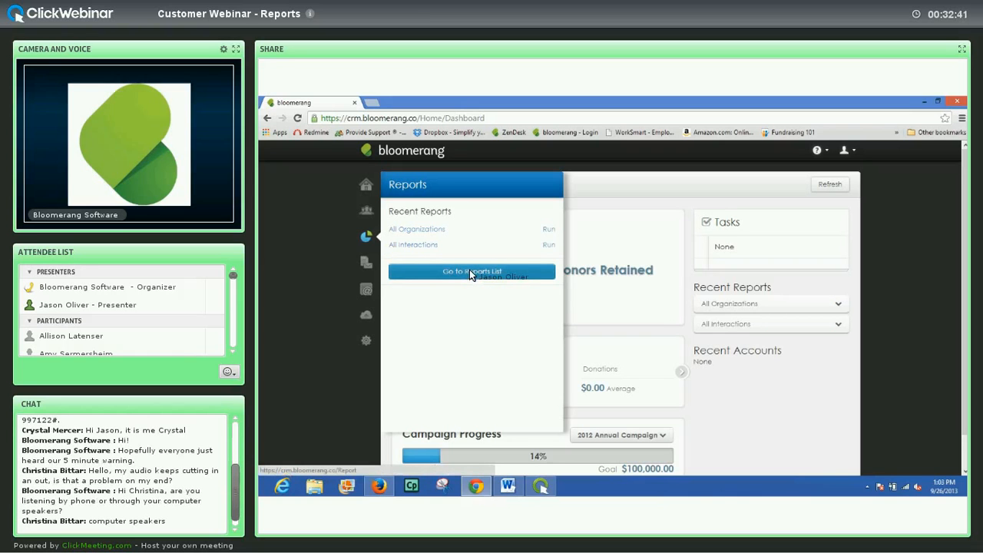
Open the full reports list, filter it to constituent reports, and show all report types again.
click(469, 270)
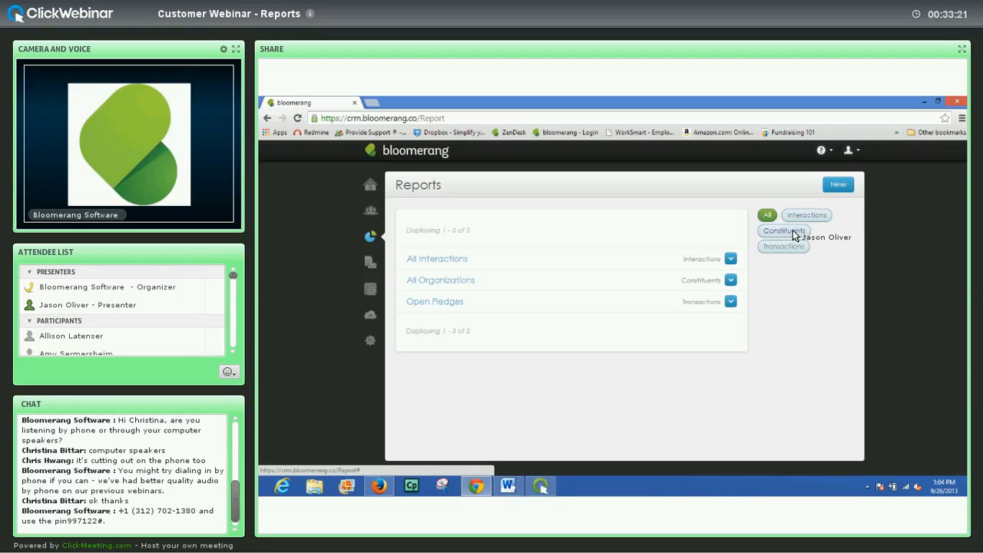
click(791, 231)
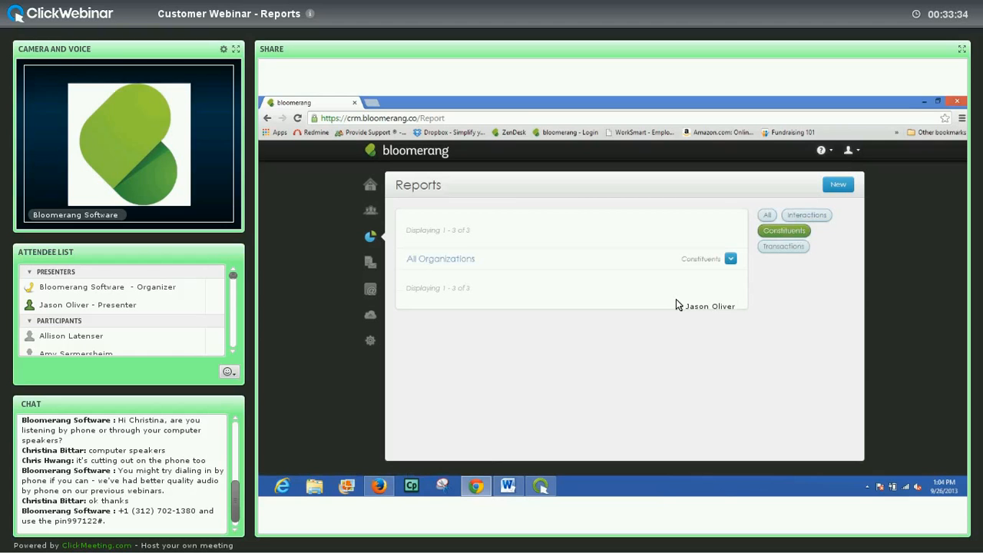
click(768, 215)
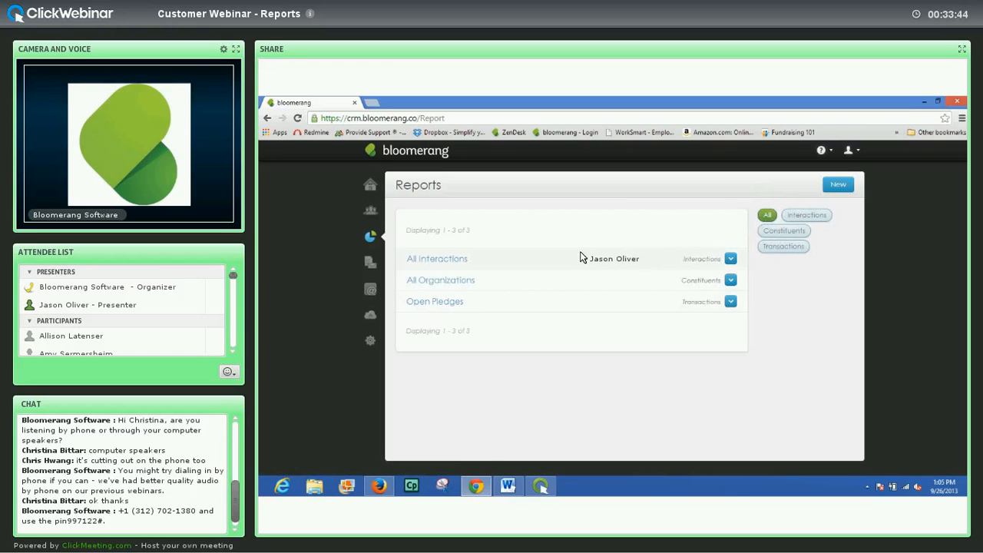
Make a copy of the All Interactions report in the reports list.
click(731, 259)
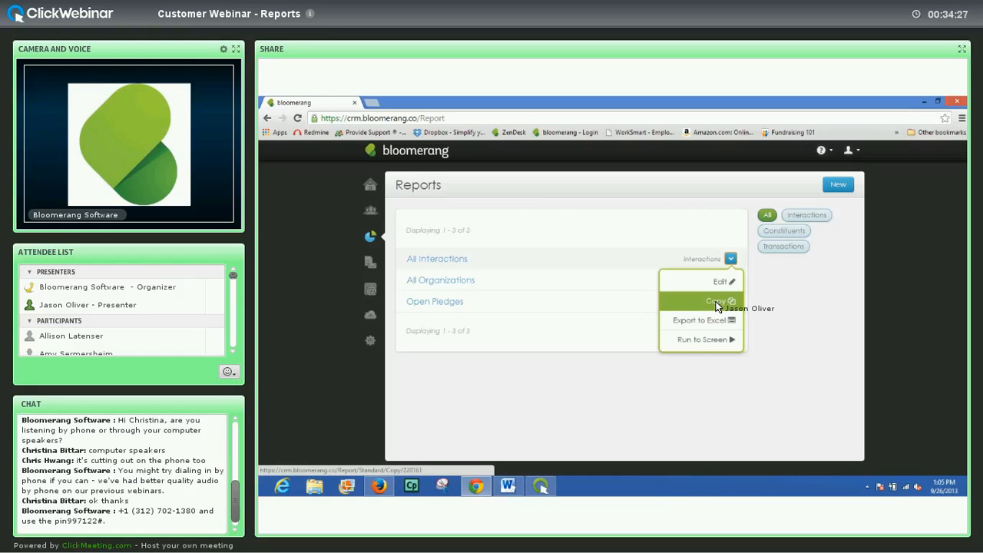
click(716, 302)
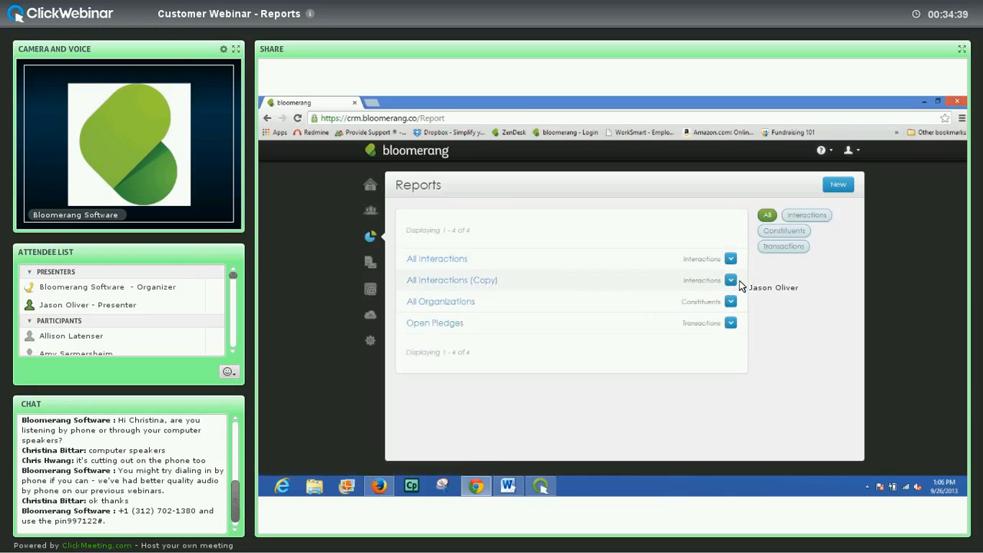
click(730, 259)
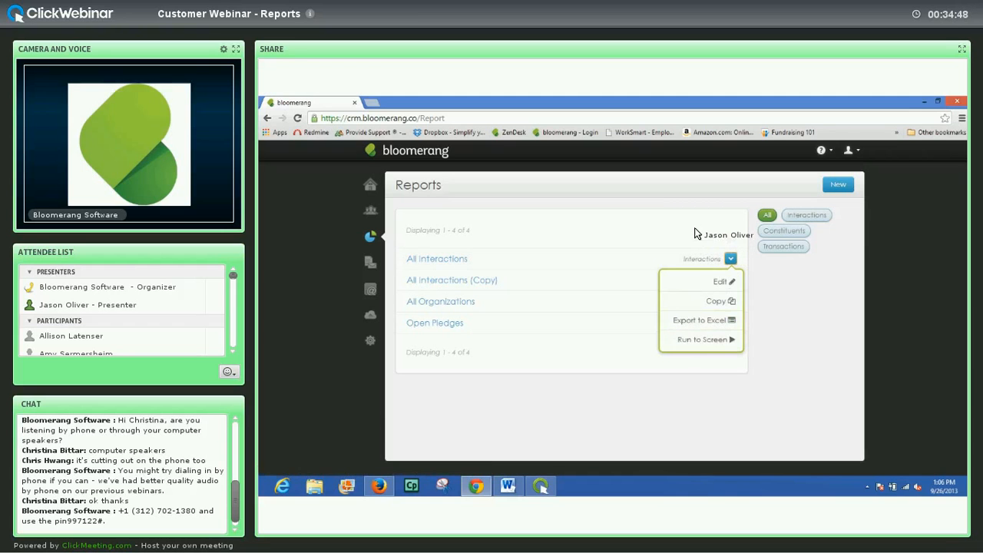
click(697, 231)
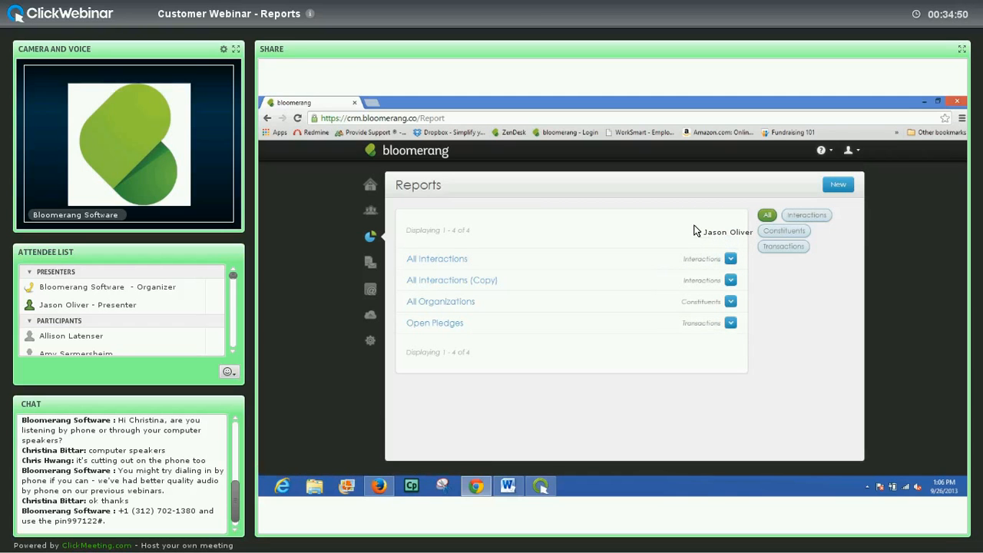
Start a new report and examine the available templates, from Constituent List through the transaction and pledge templates to Active Tasks.
click(839, 185)
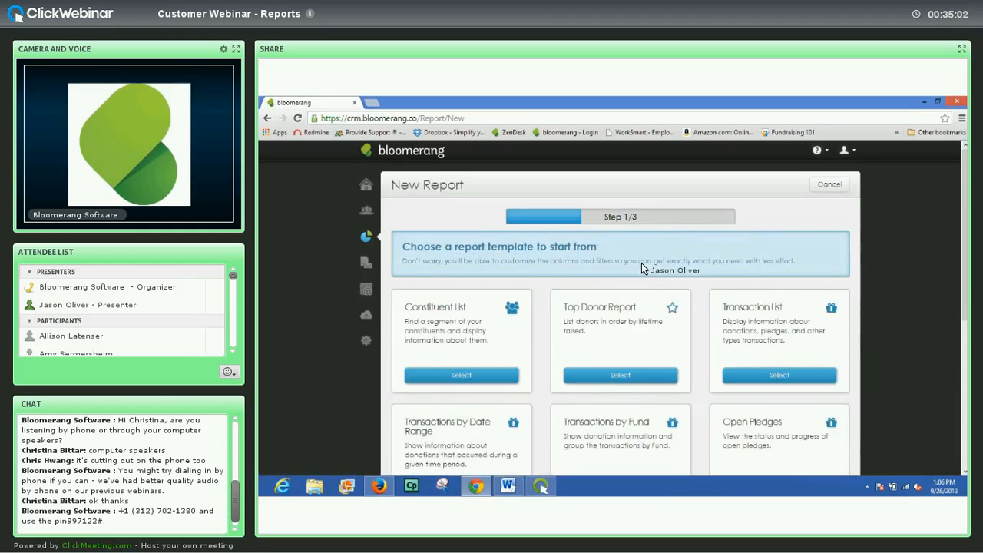
scroll(639, 267, down, 2)
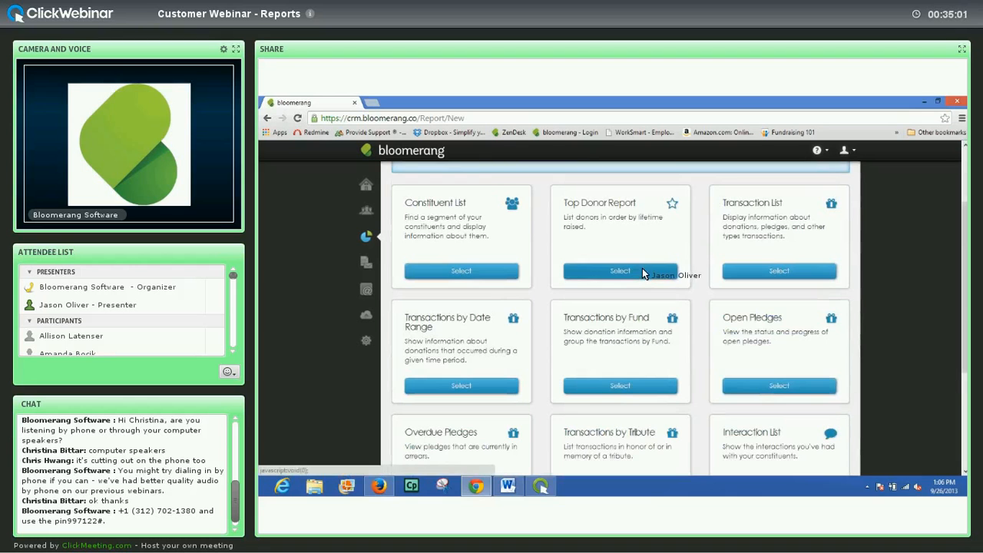
scroll(642, 268, down, 2)
scroll(642, 268, up, 2)
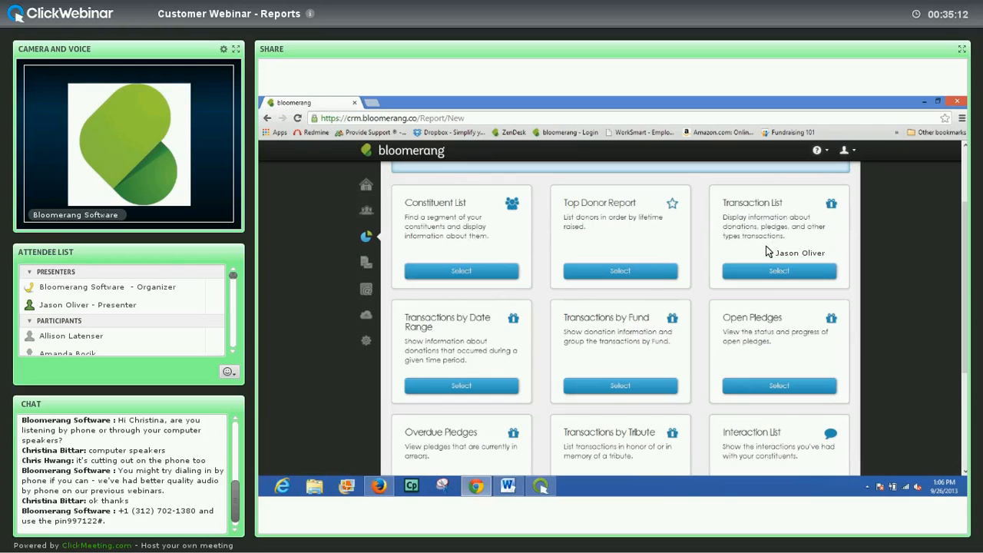
scroll(768, 254, down, 2)
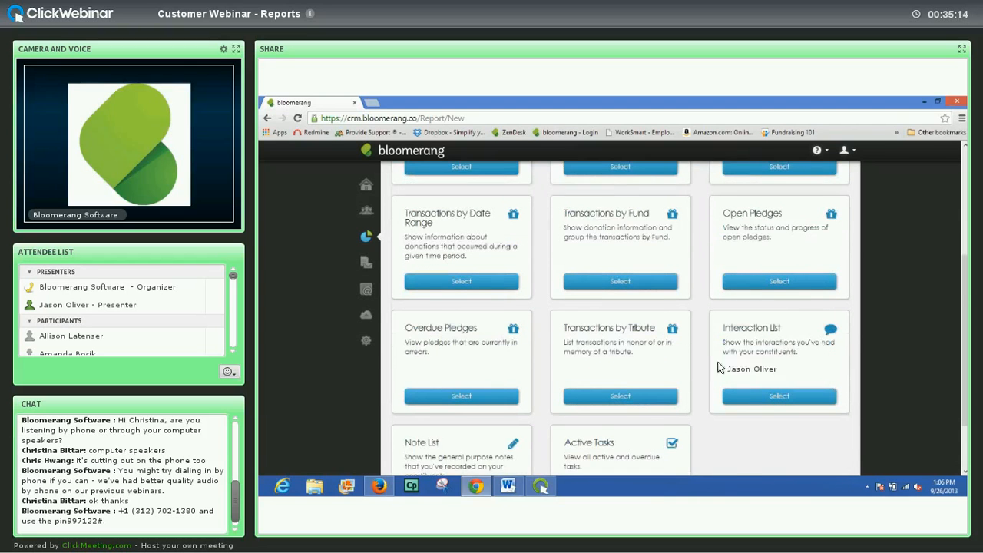
scroll(790, 355, down, 2)
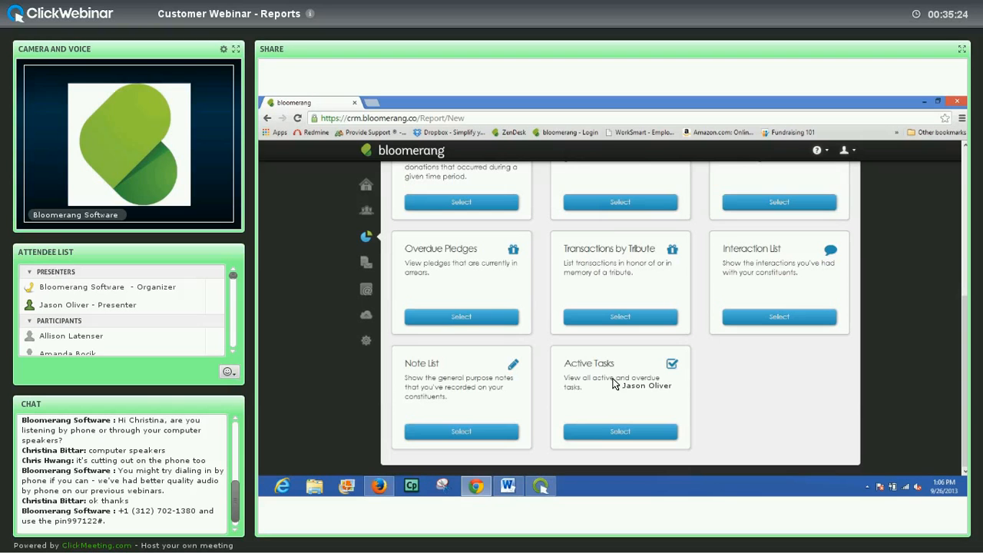
scroll(613, 384, up, 5)
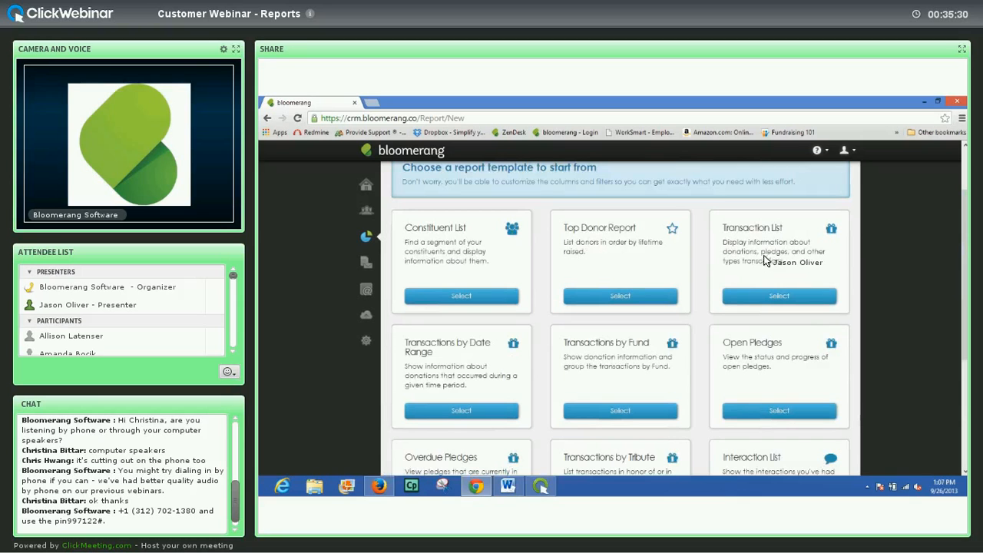
scroll(766, 262, down, 3)
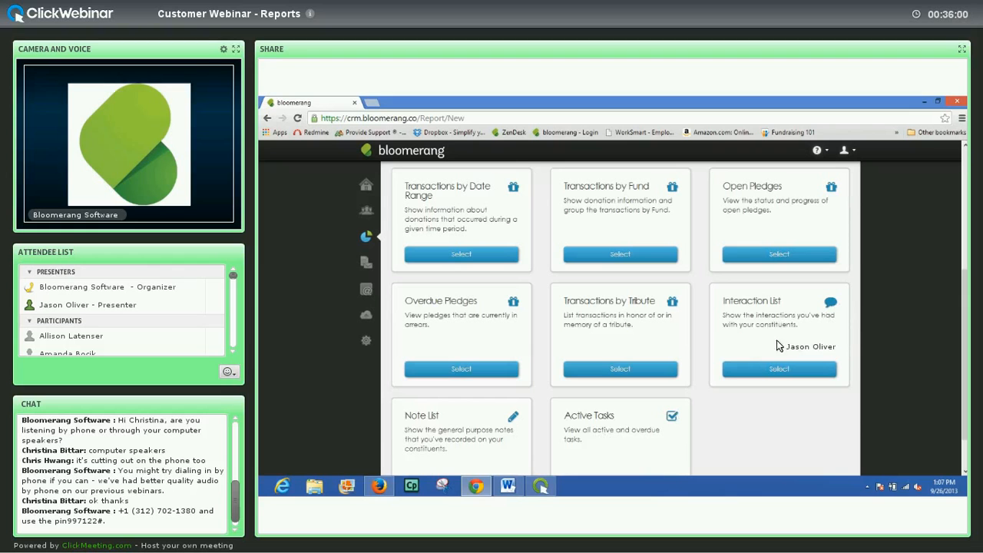
scroll(764, 346, up, 1)
scroll(764, 346, up, 1)
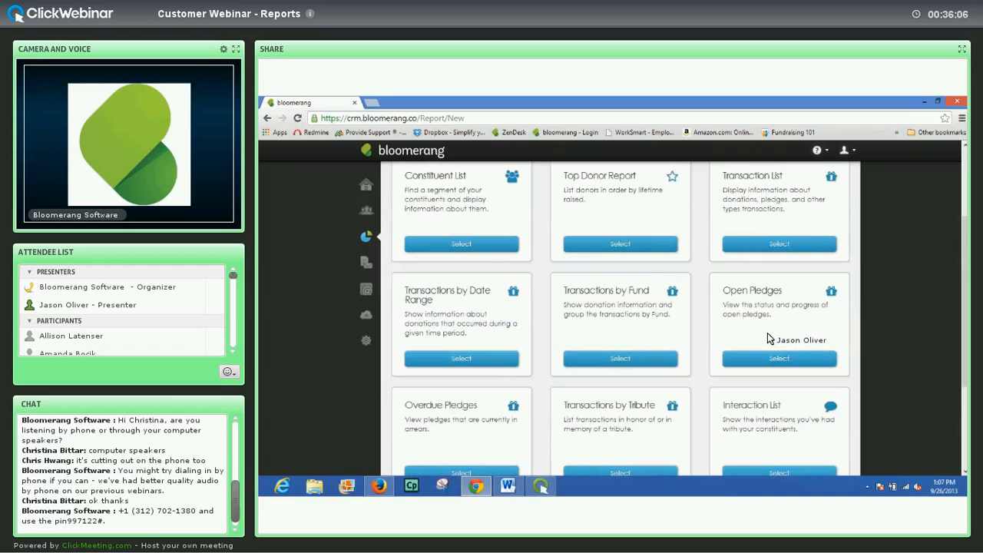
scroll(733, 321, up, 1)
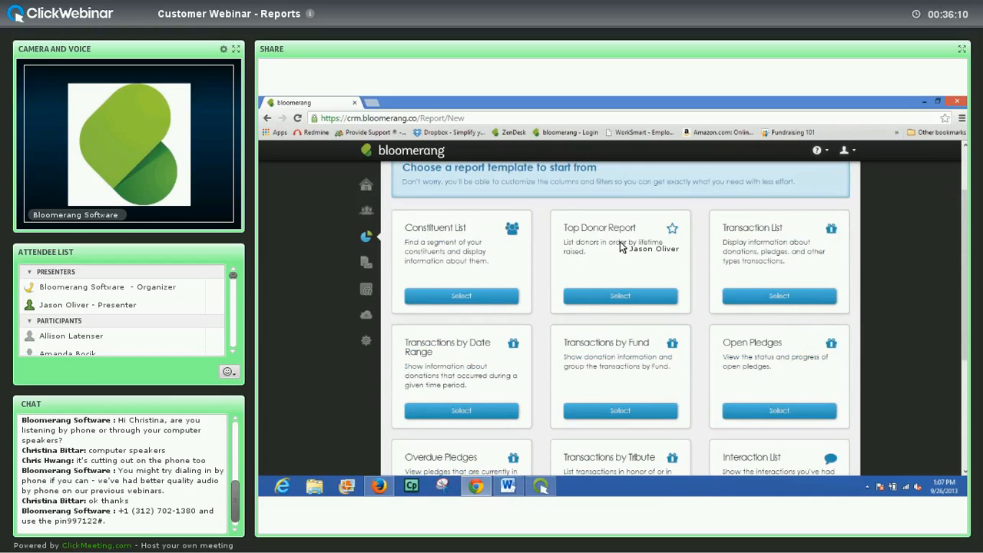
scroll(489, 246, down, 1)
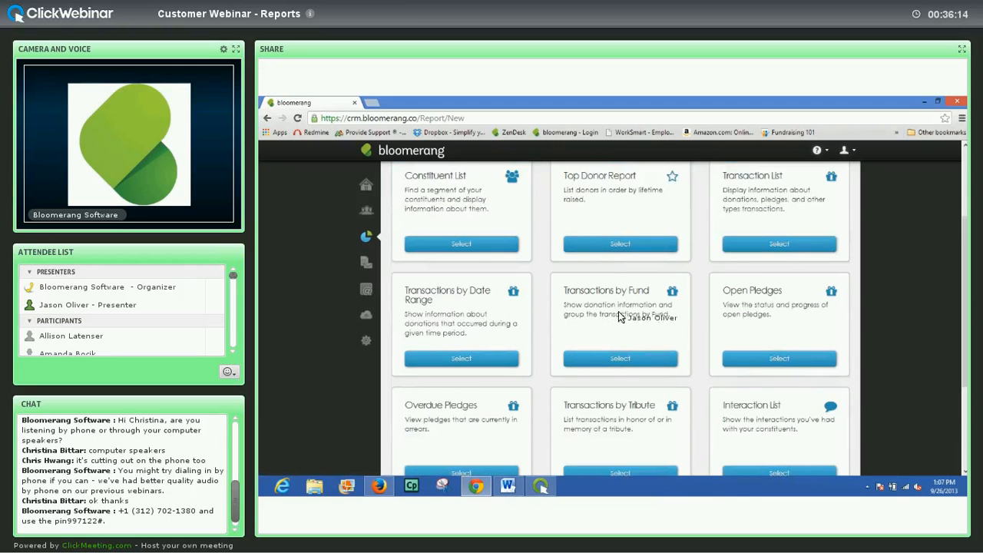
scroll(676, 323, down, 1)
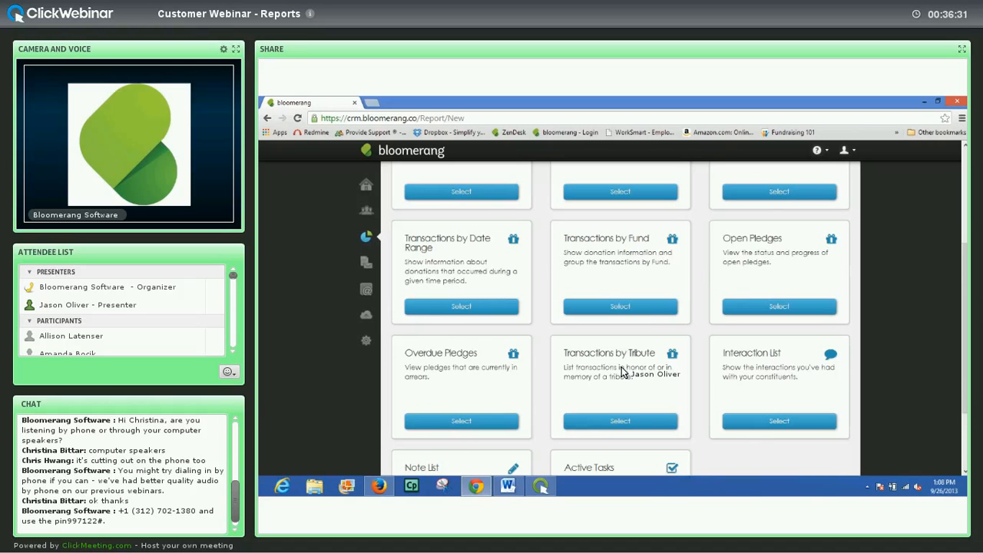
scroll(623, 372, up, 3)
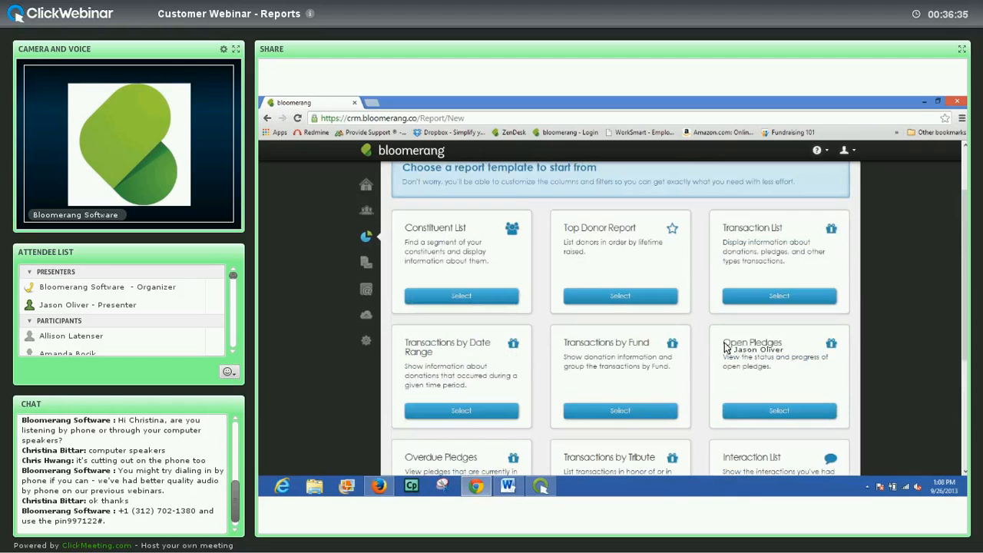
scroll(615, 361, down, 3)
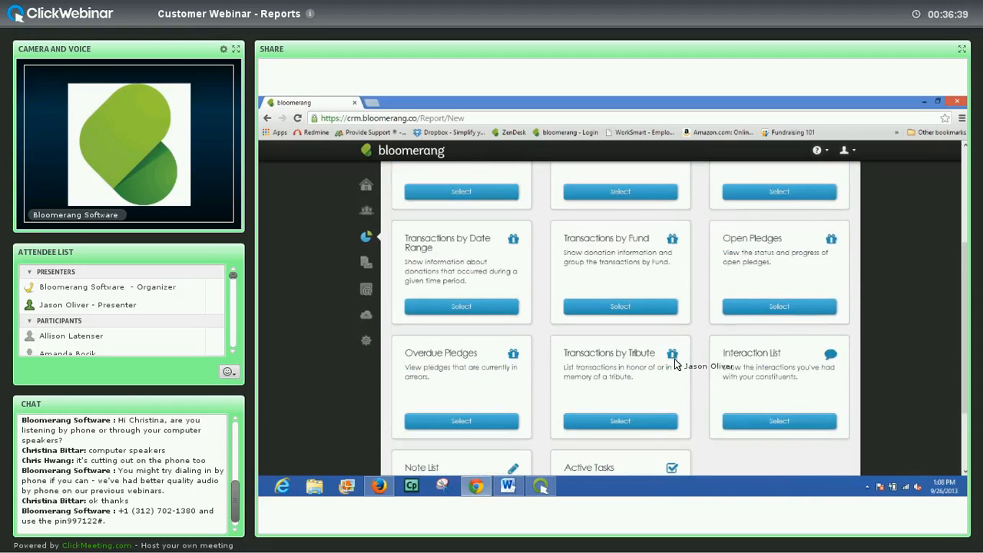
scroll(674, 361, up, 1)
scroll(674, 366, down, 3)
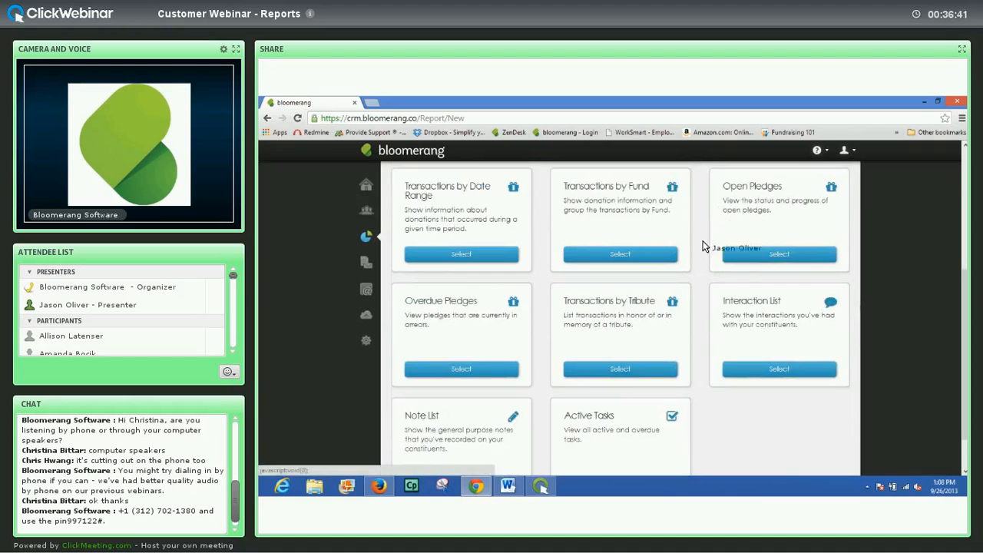
scroll(638, 323, up, 2)
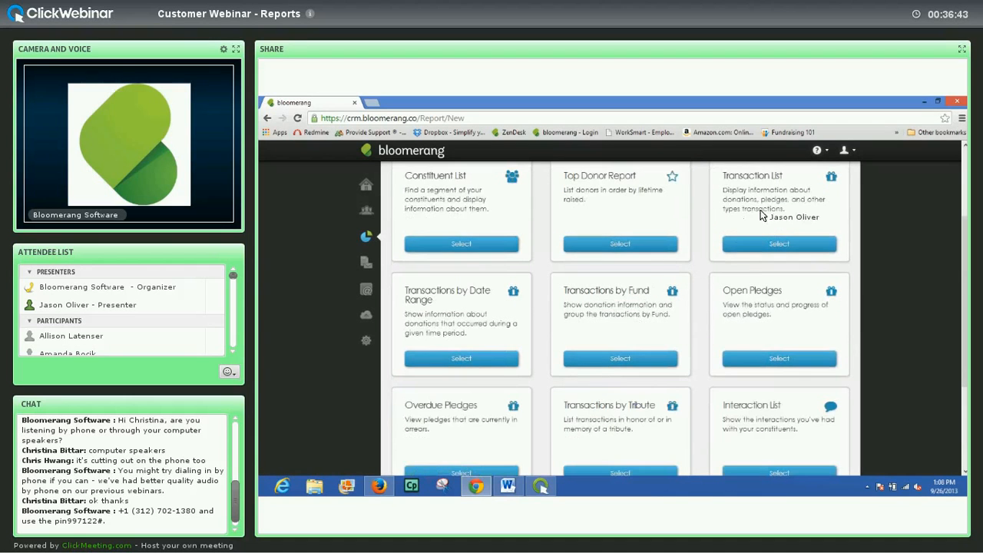
scroll(775, 221, up, 1)
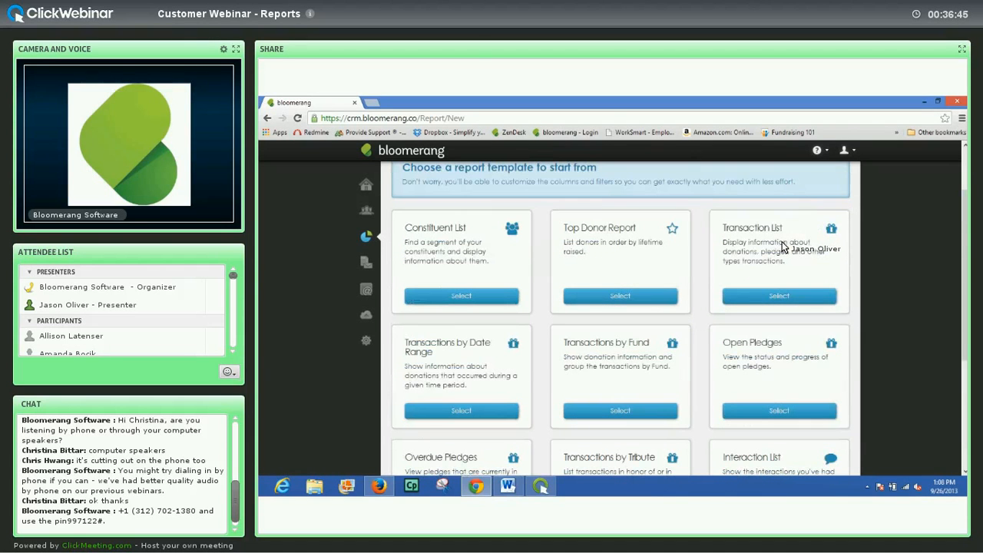
scroll(781, 246, down, 1)
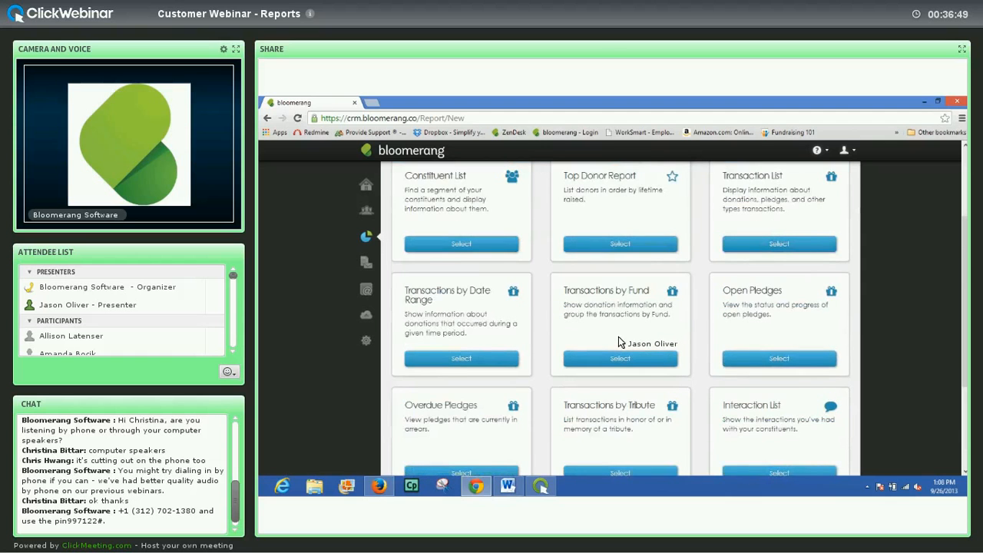
scroll(618, 337, down, 1)
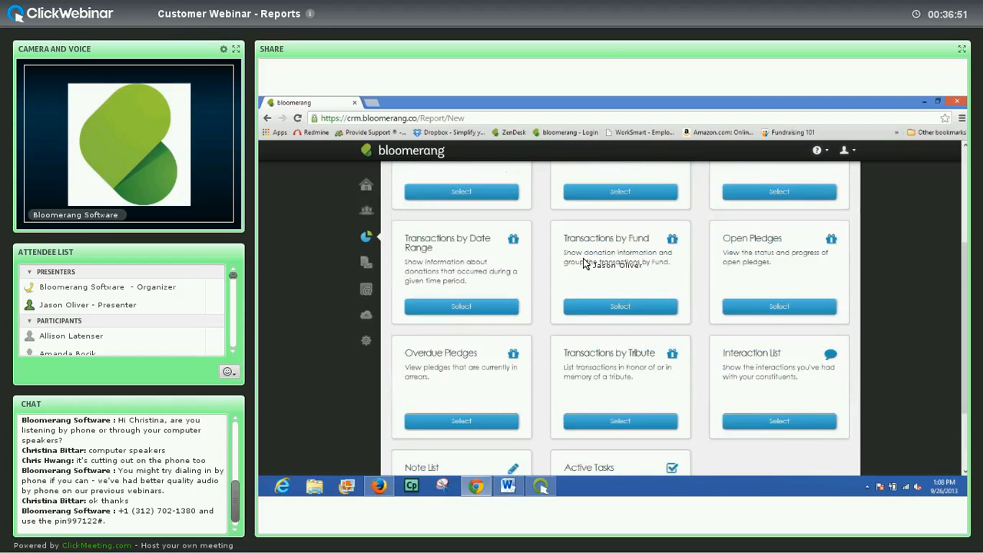
scroll(587, 263, up, 1)
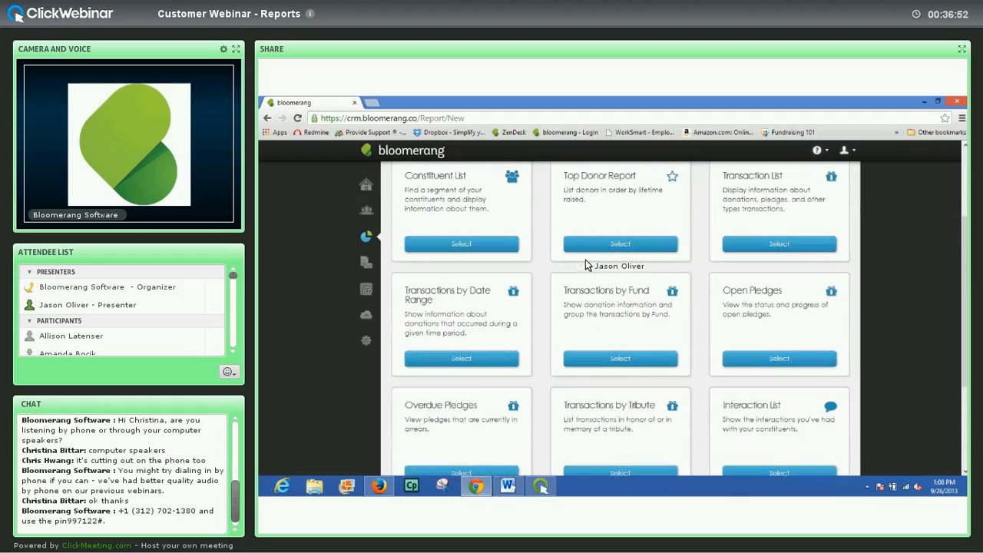
scroll(706, 315, down, 1)
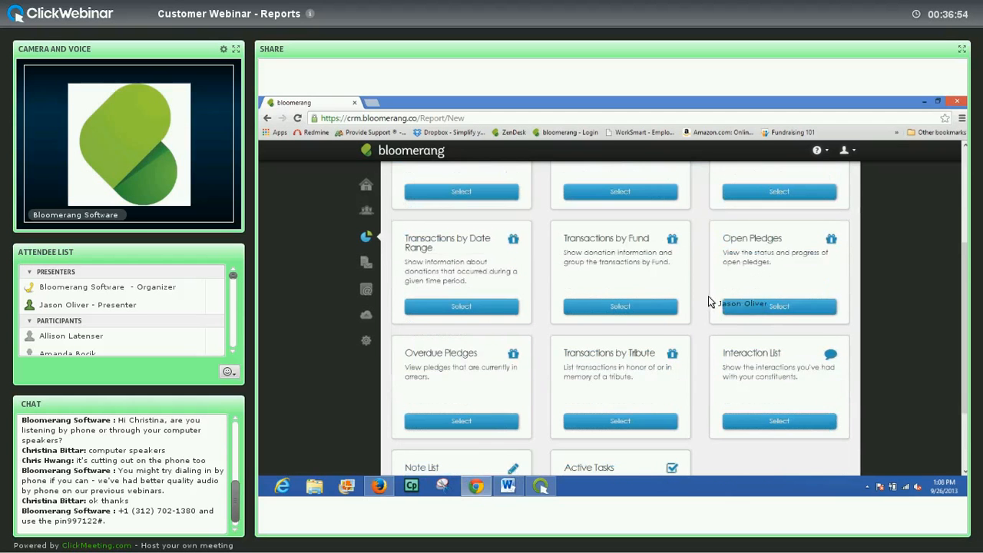
Choose the Constituent List template and name the new report All Indiana Constituents.
scroll(702, 294, up, 2)
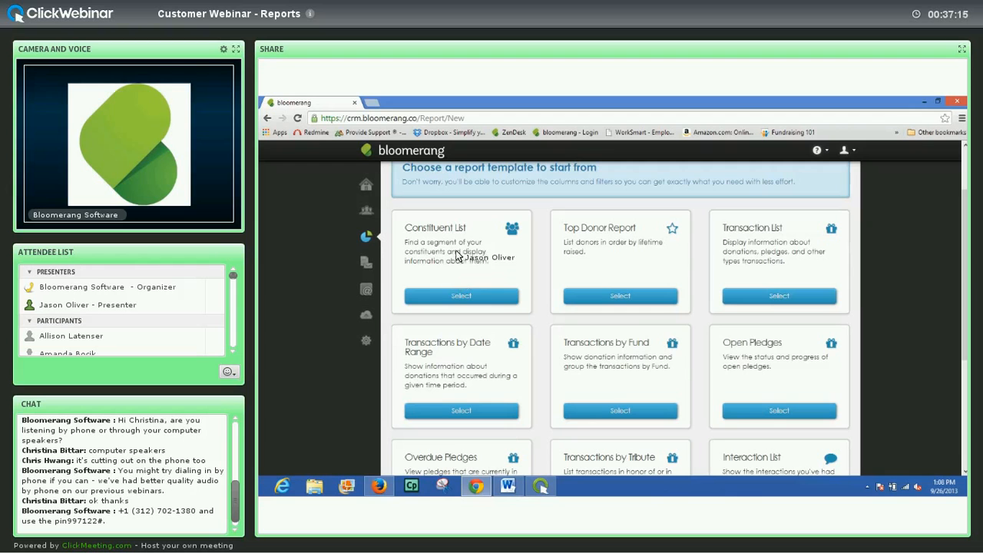
scroll(458, 248, up, 1)
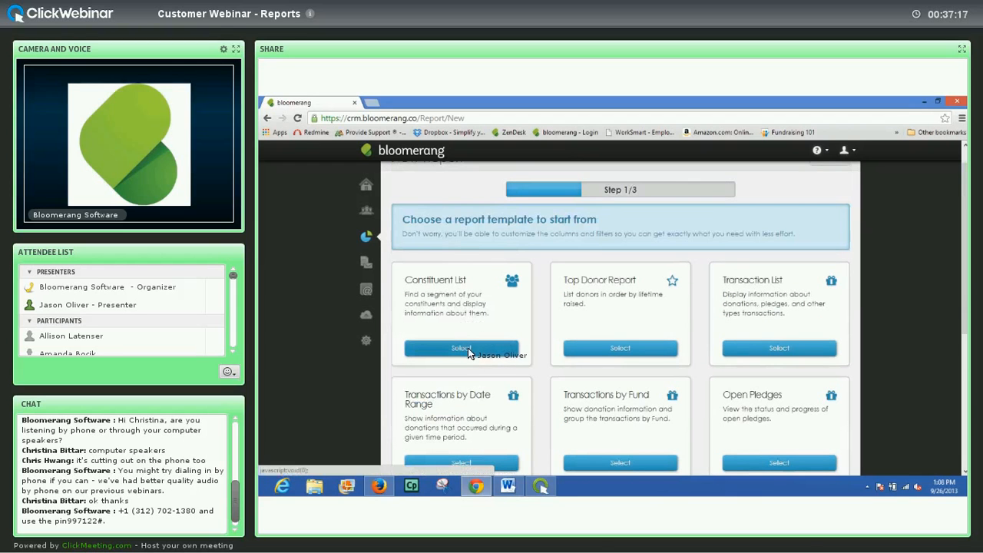
click(468, 350)
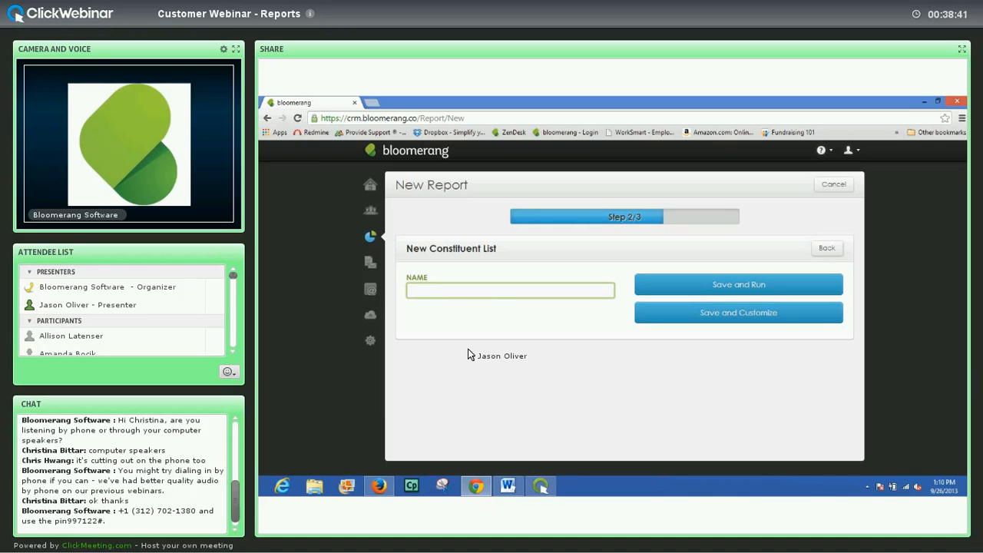
click(456, 293)
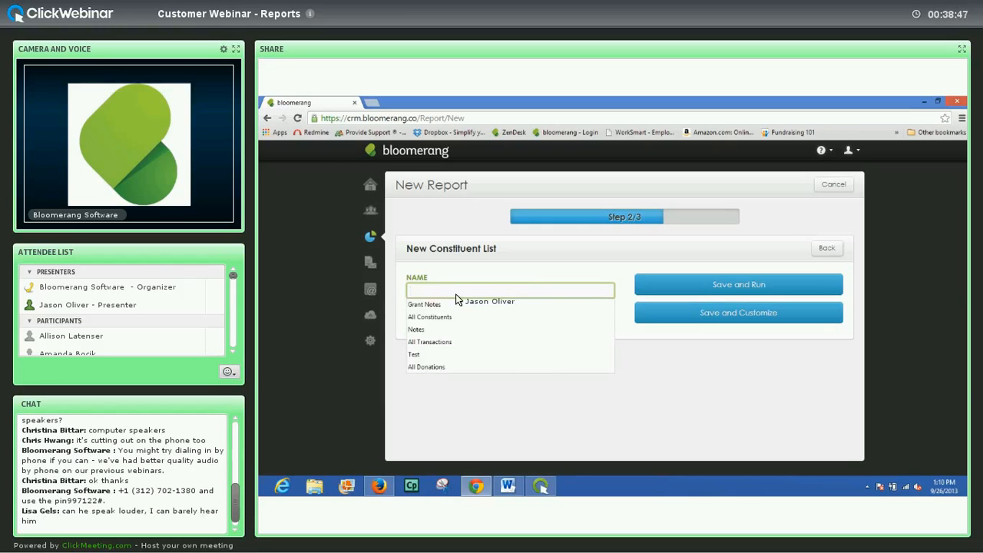
text(A)
key(BackSpace)
text(All Indiana Consti)
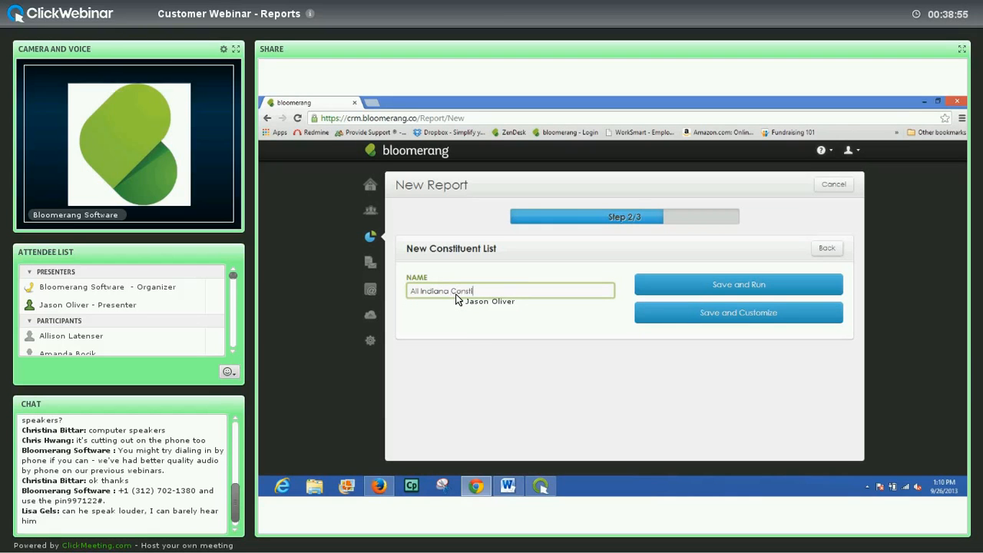
text(tuents)
click(494, 315)
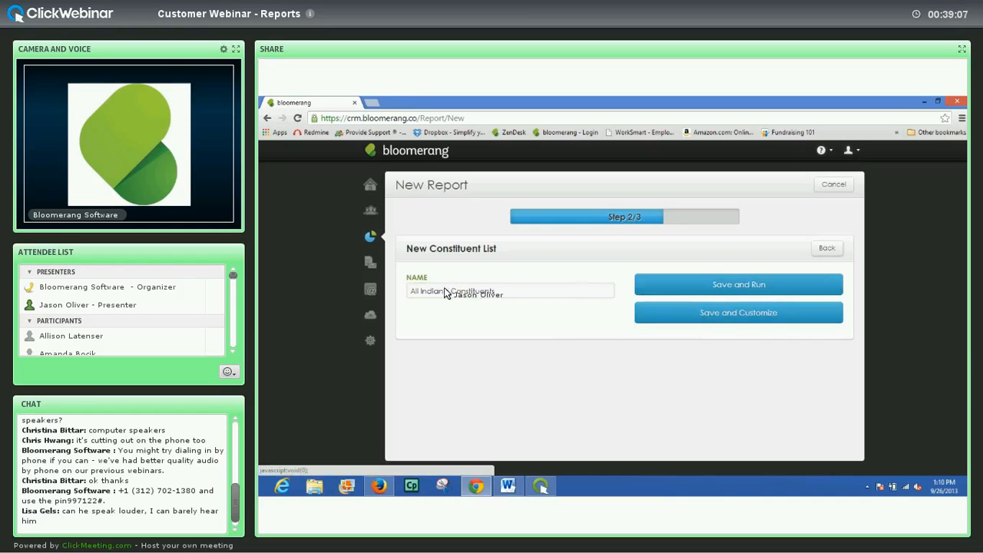
click(422, 293)
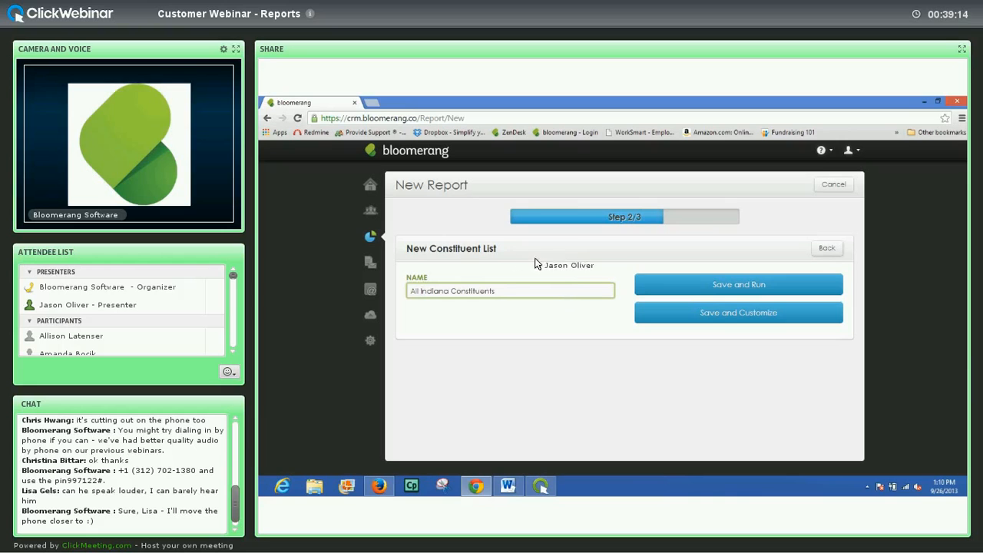
click(739, 255)
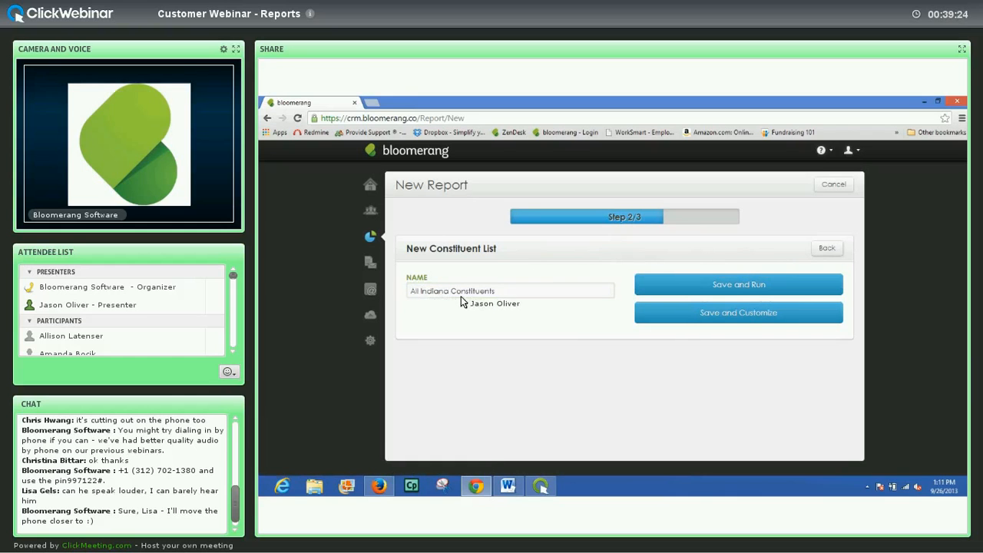
Save the new report for customizing and add the Number of Puppies constituent field as a column.
click(739, 311)
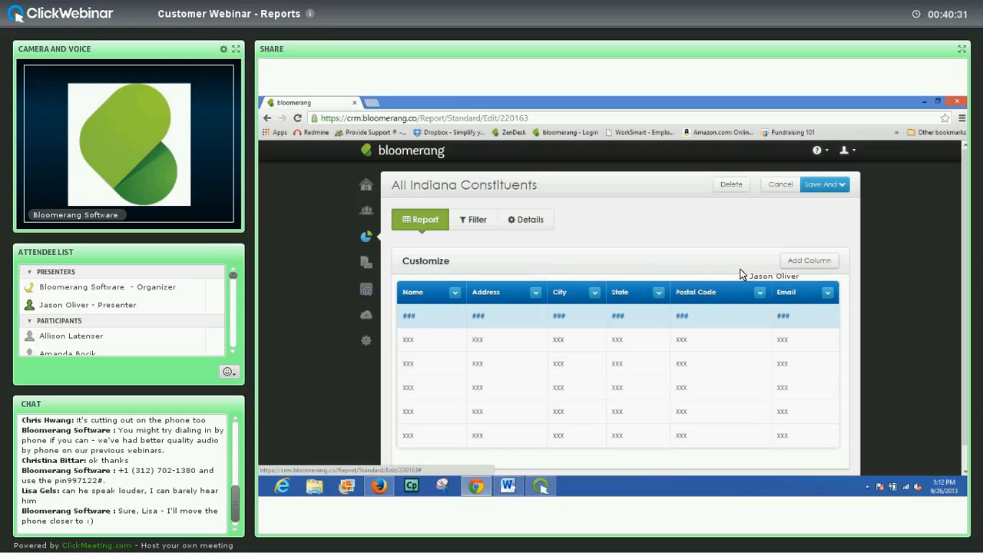
click(801, 262)
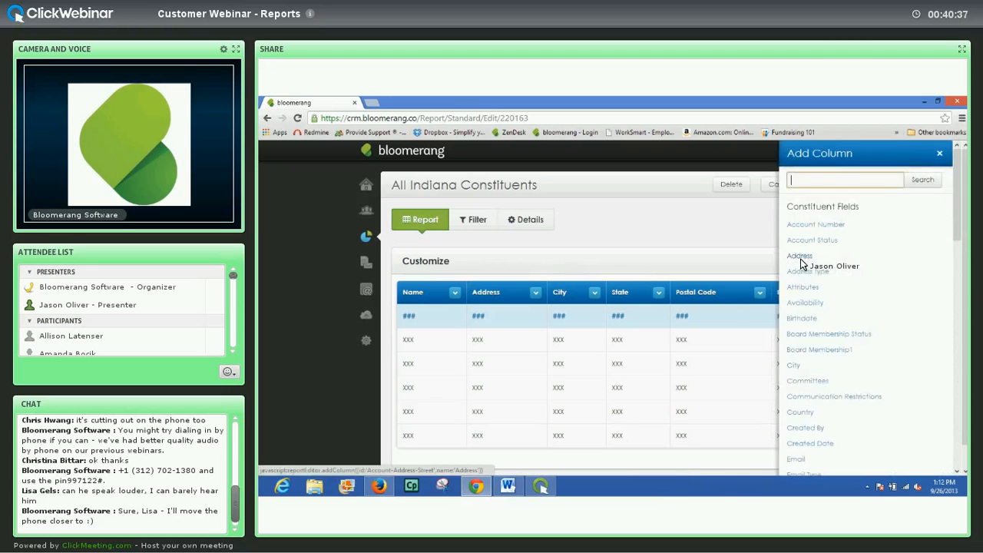
scroll(834, 274, down, 1)
scroll(834, 274, up, 1)
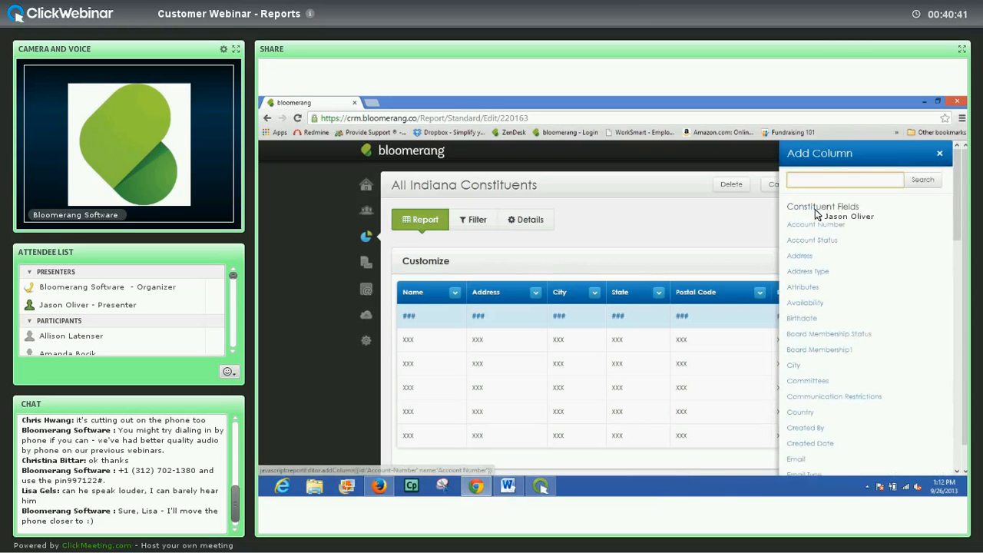
scroll(852, 213, down, 3)
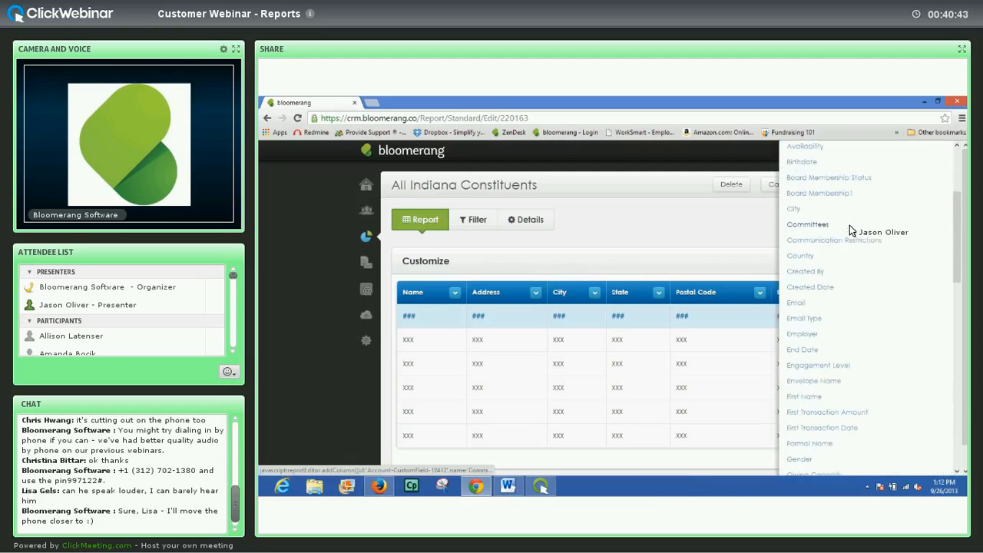
scroll(850, 230, down, 9)
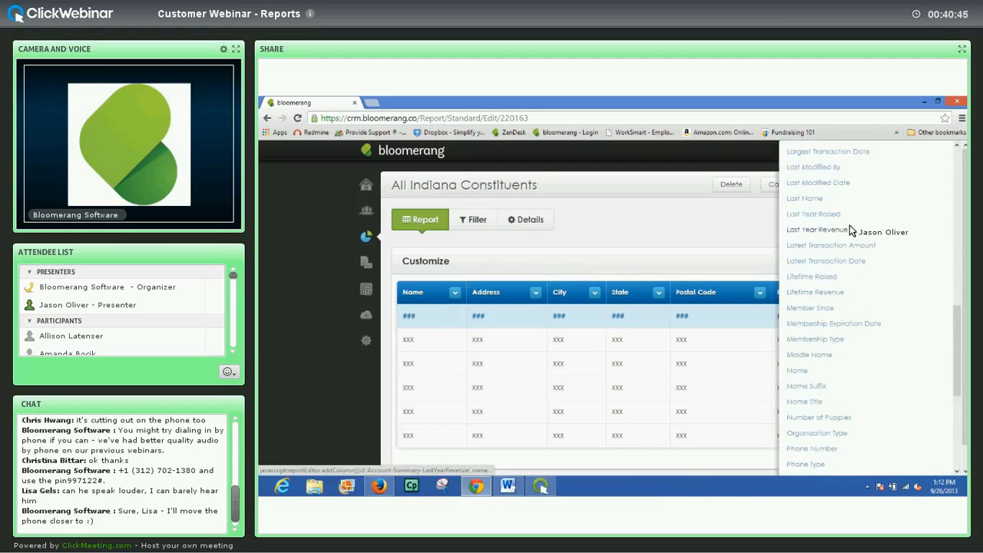
scroll(849, 246, down, 2)
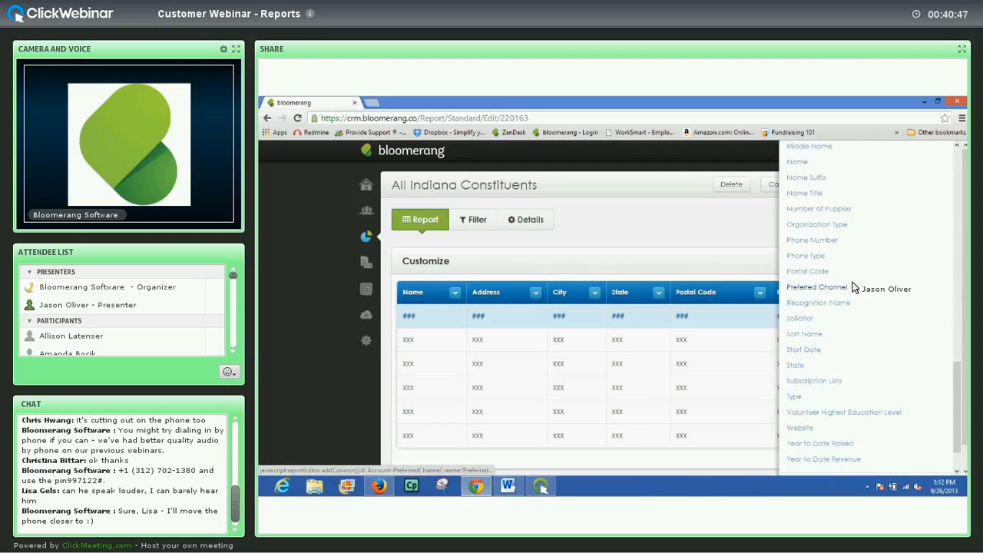
scroll(852, 286, down, 1)
scroll(852, 286, down, 1)
scroll(854, 295, up, 2)
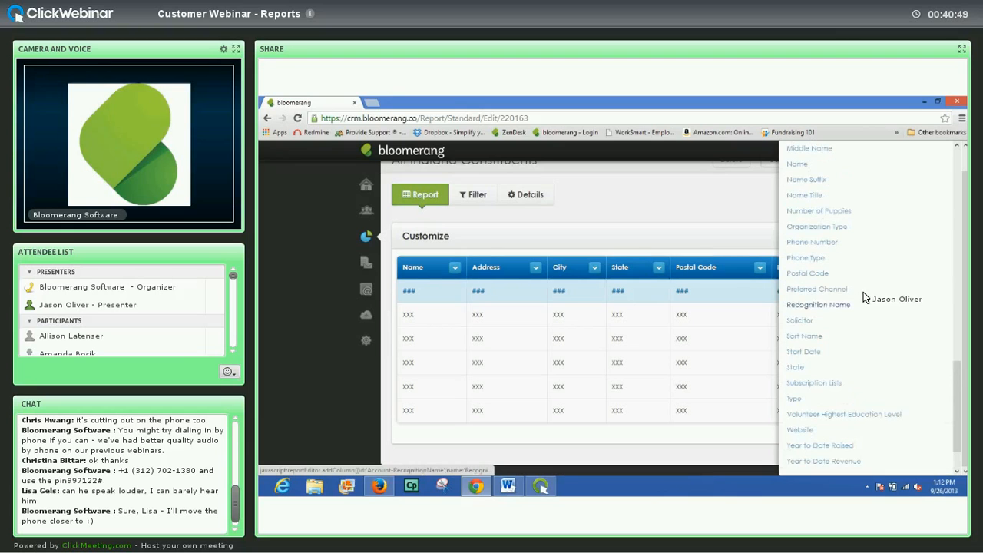
scroll(859, 326, up, 3)
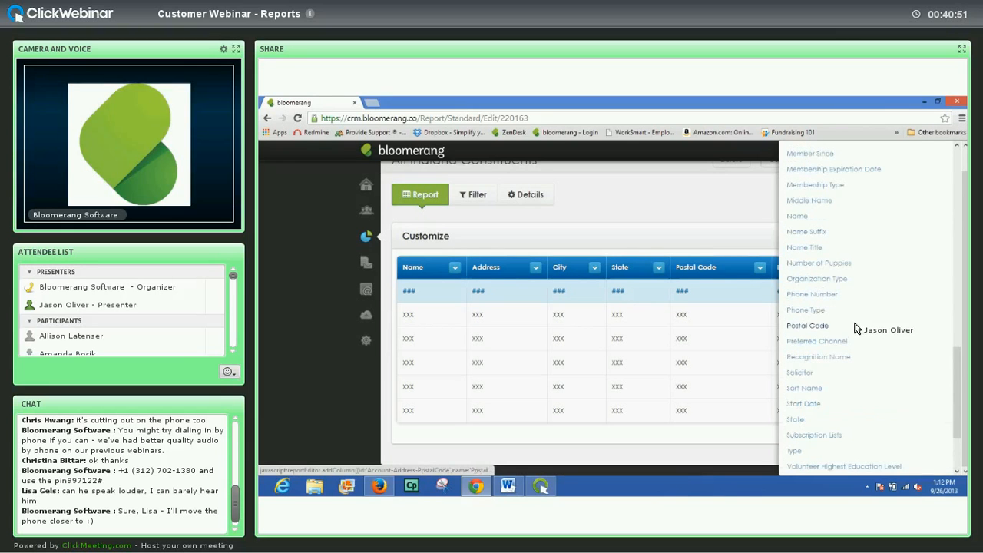
click(824, 262)
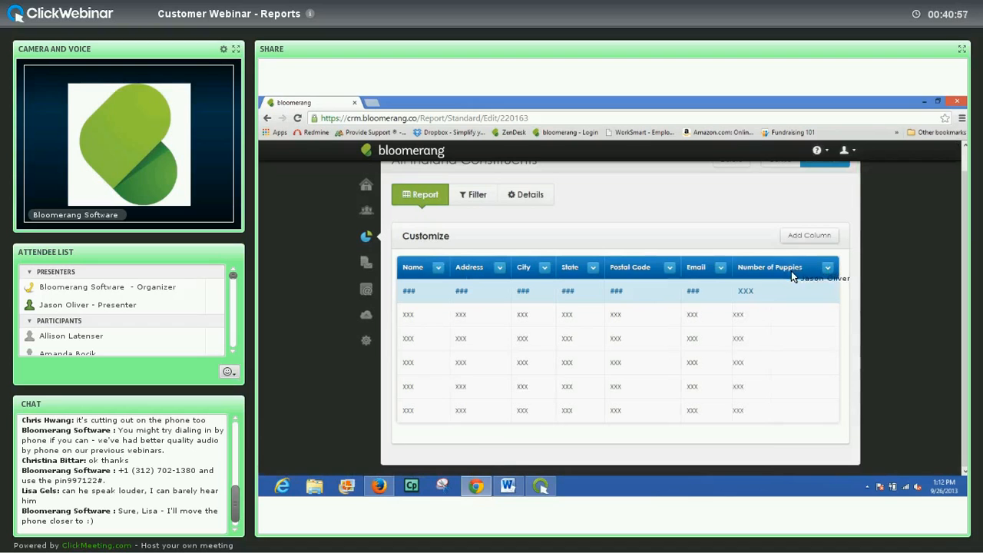
Add the Lifetime Revenue field as a report column and remove the Email column.
click(810, 235)
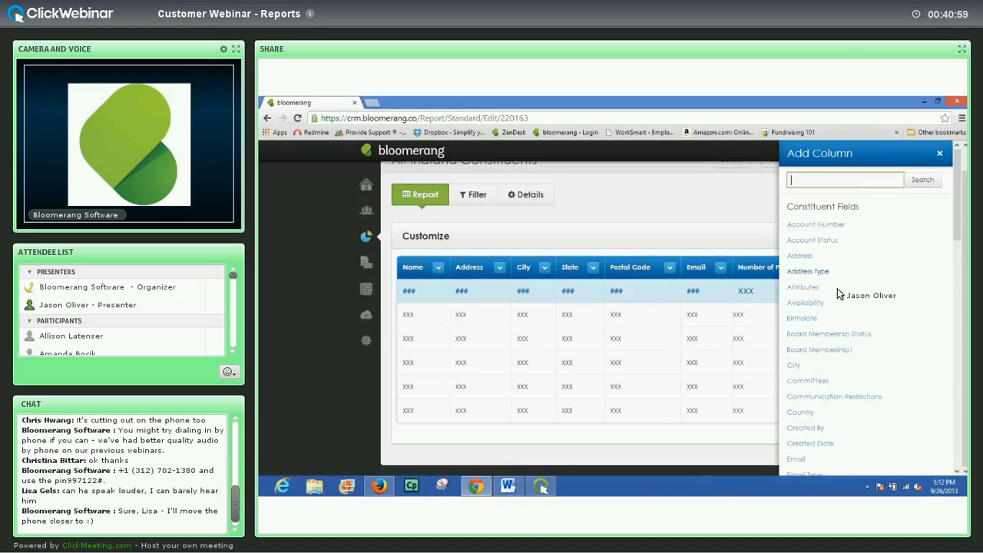
scroll(862, 335, down, 3)
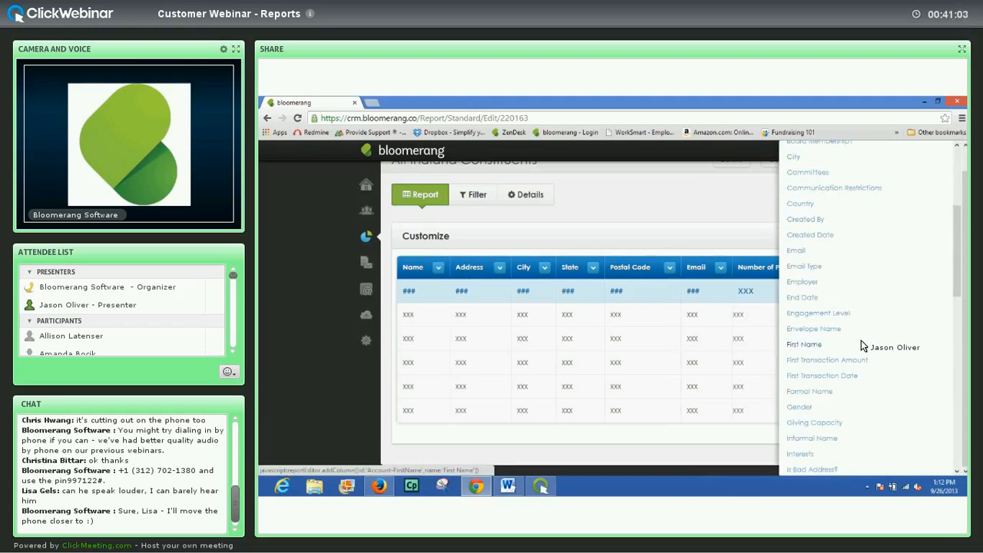
scroll(860, 340, down, 1)
scroll(850, 346, down, 5)
scroll(850, 346, down, 1)
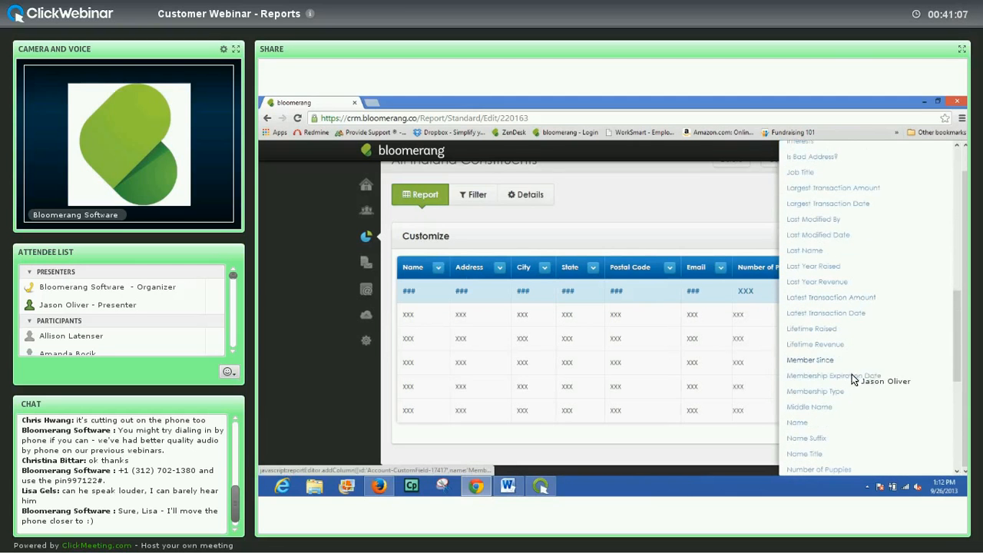
click(826, 345)
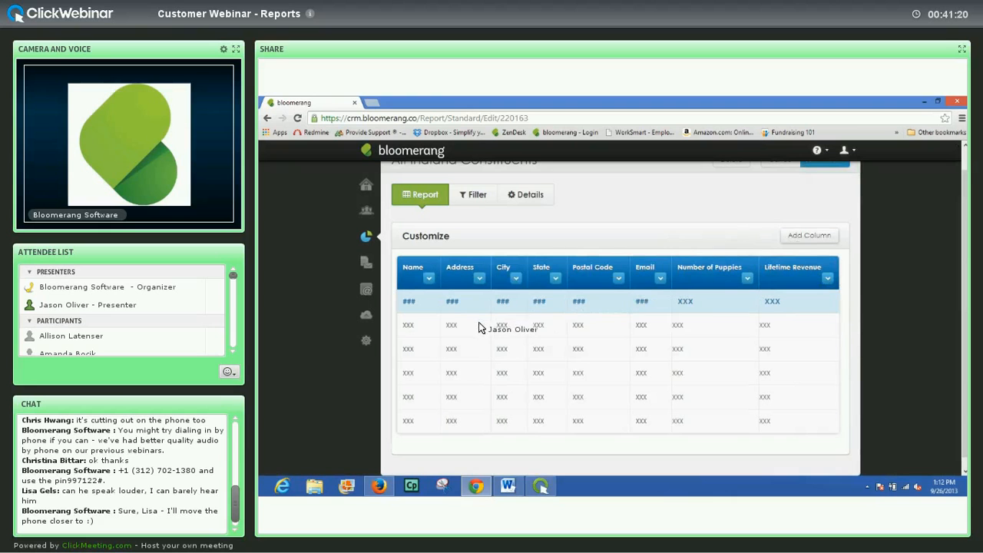
click(660, 279)
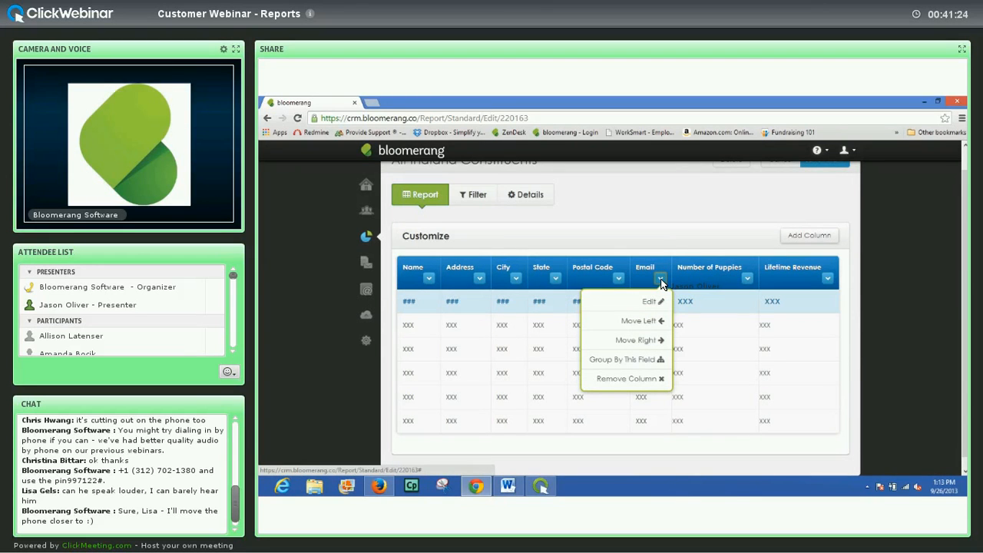
click(643, 378)
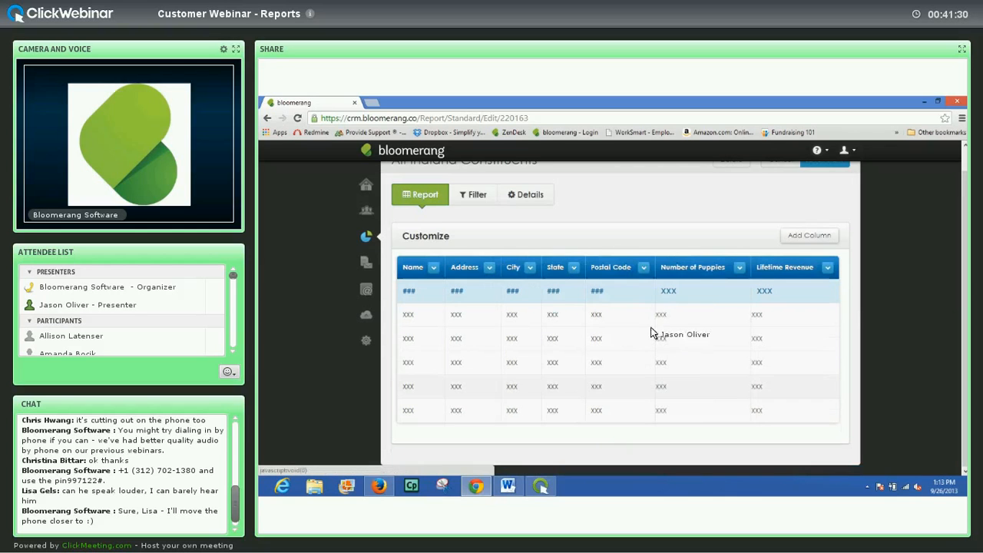
Move the Number of Puppies column left until it sits directly after the Name column.
click(740, 268)
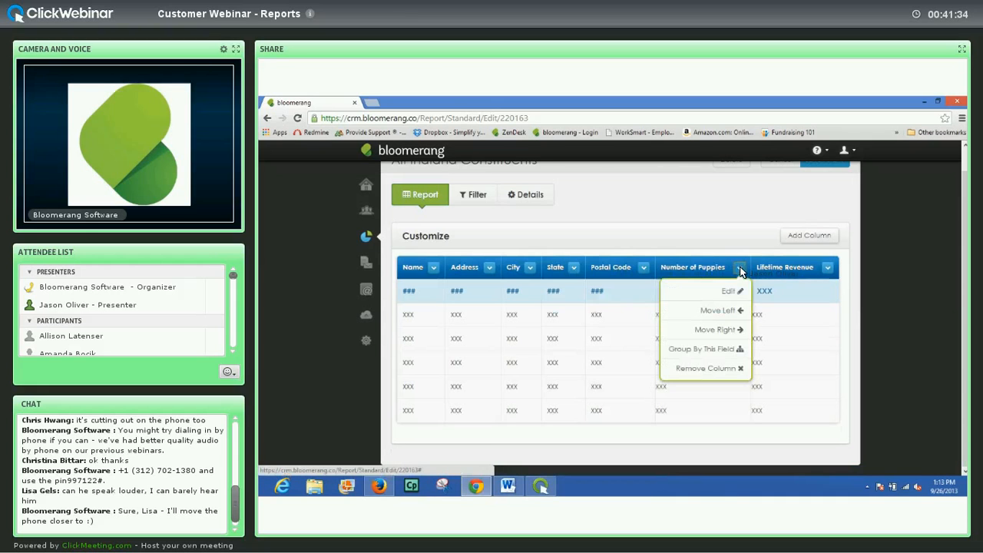
click(725, 310)
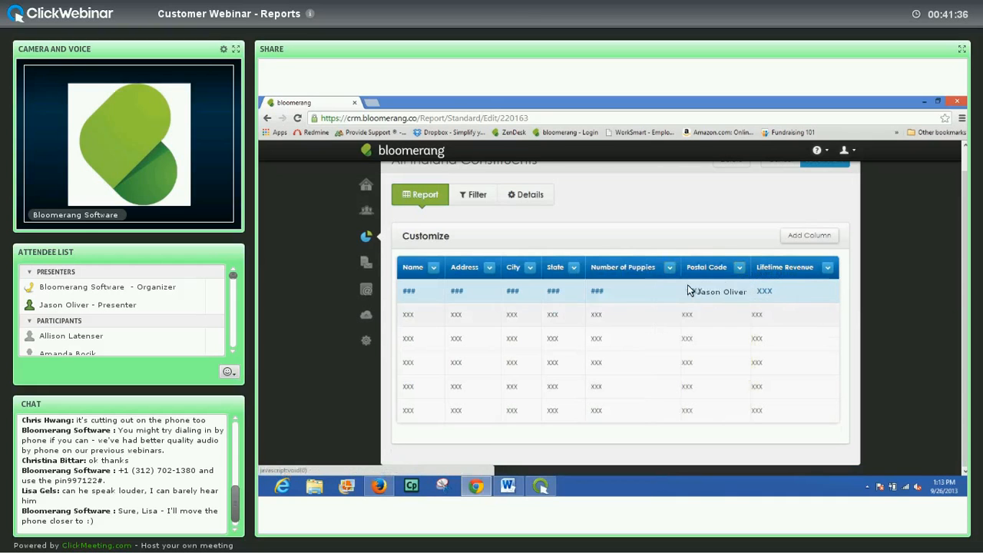
click(669, 268)
click(661, 311)
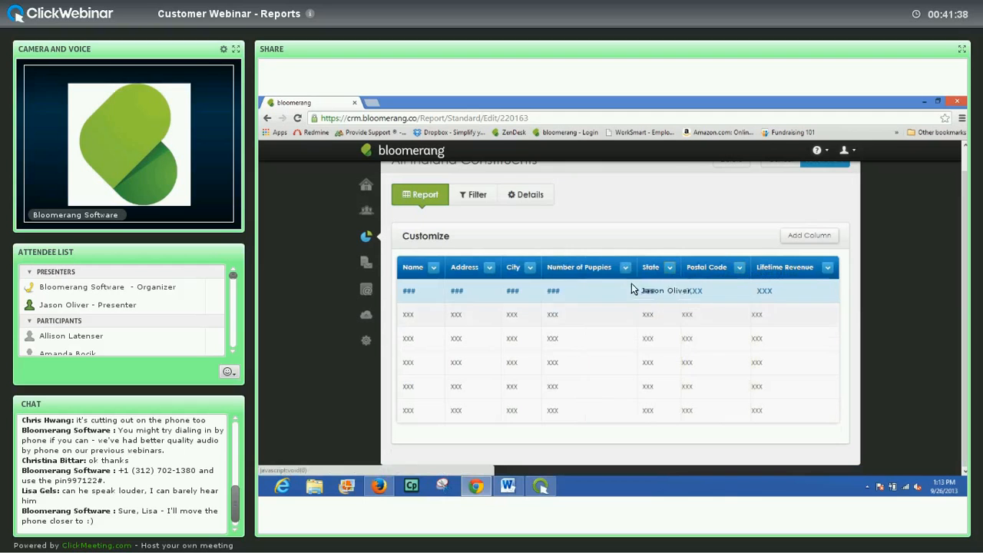
click(625, 268)
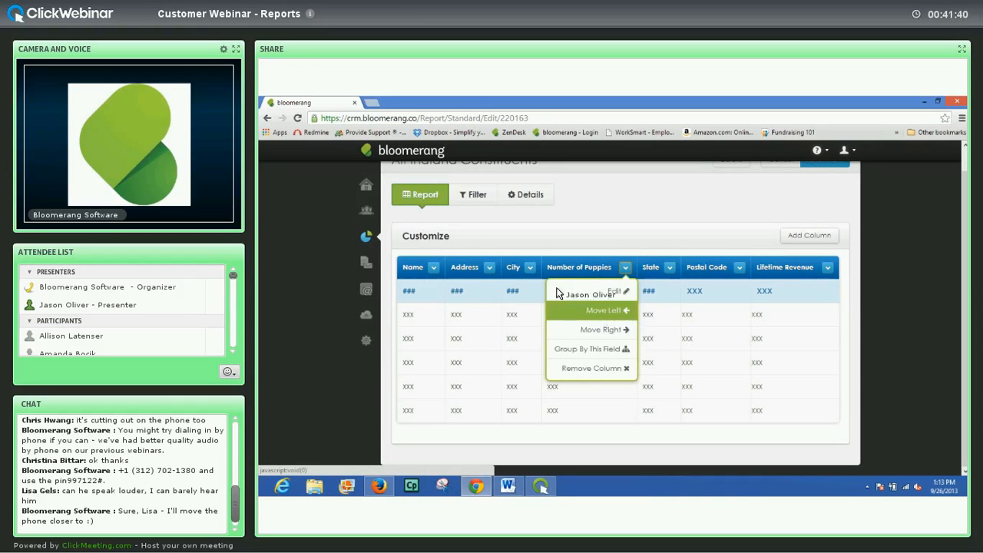
click(603, 311)
click(585, 267)
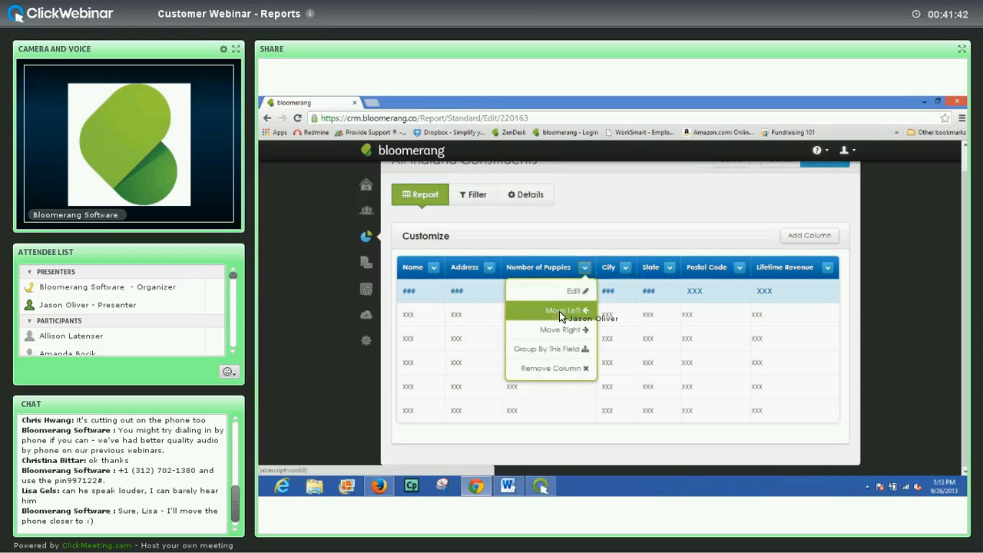
click(561, 310)
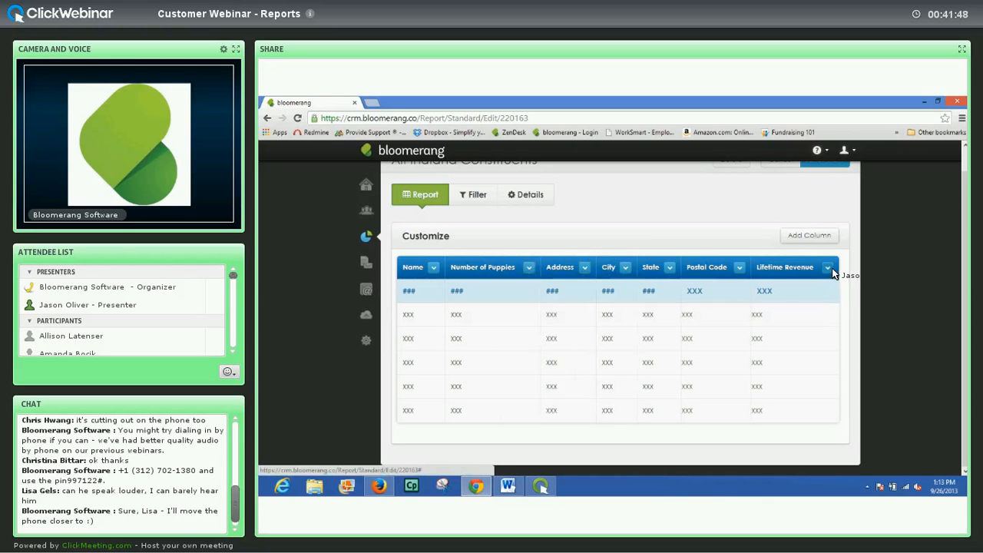
Move the Lifetime Revenue column left until it sits between Number of Puppies and Address.
click(829, 268)
click(809, 310)
click(757, 268)
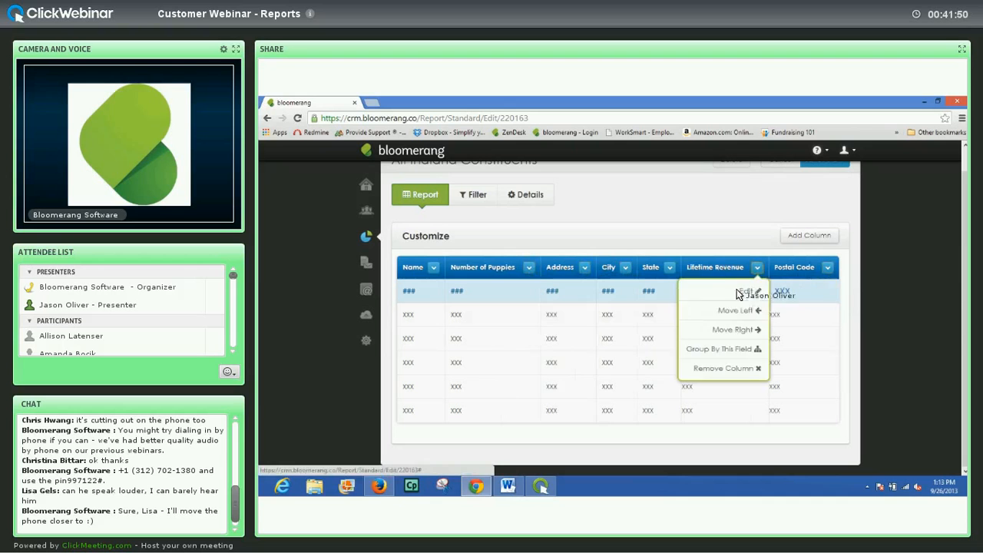
click(724, 309)
click(713, 267)
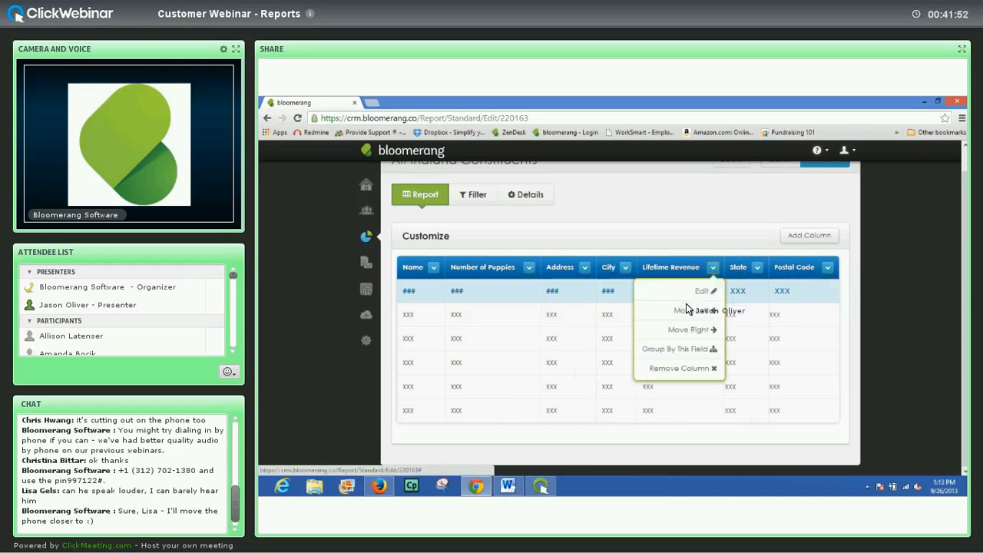
click(686, 310)
click(672, 267)
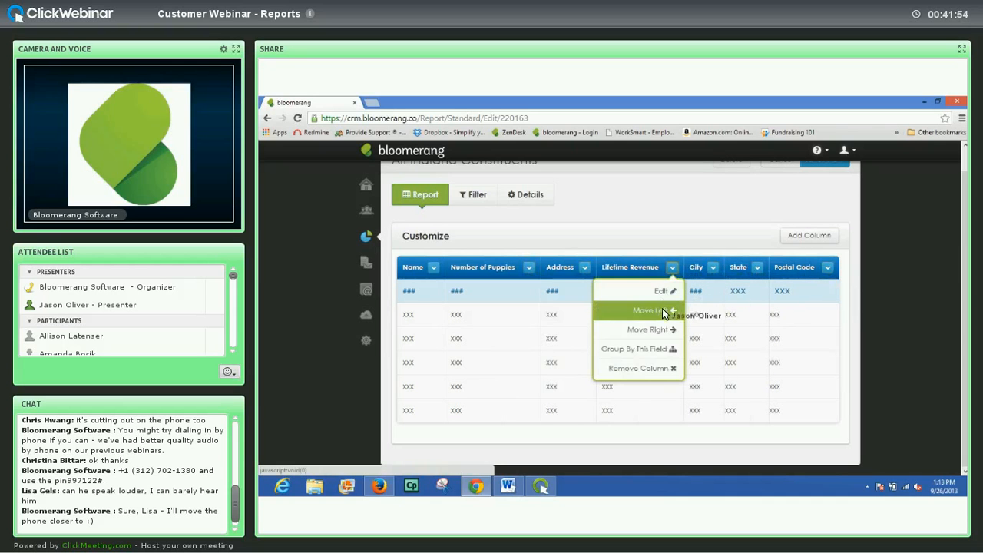
click(667, 310)
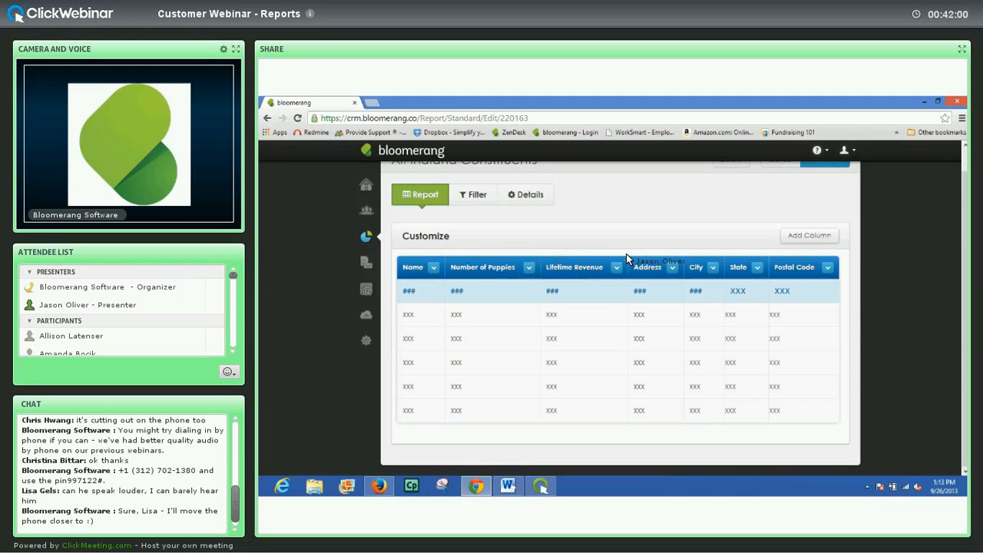
Start an include filter for the All Indiana Constituents report on the State/Province field, found by searching the filter fields for "state".
scroll(625, 255, up, 2)
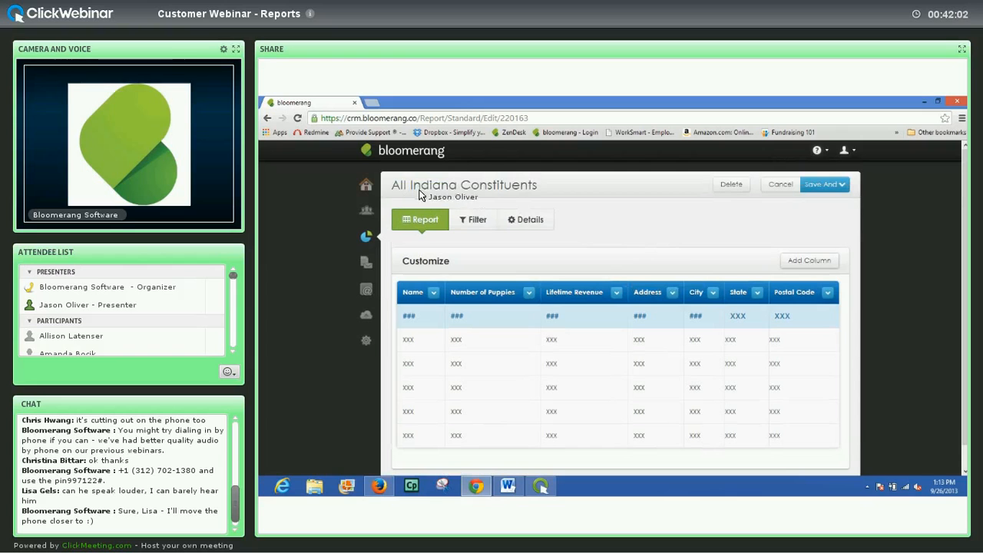
click(476, 224)
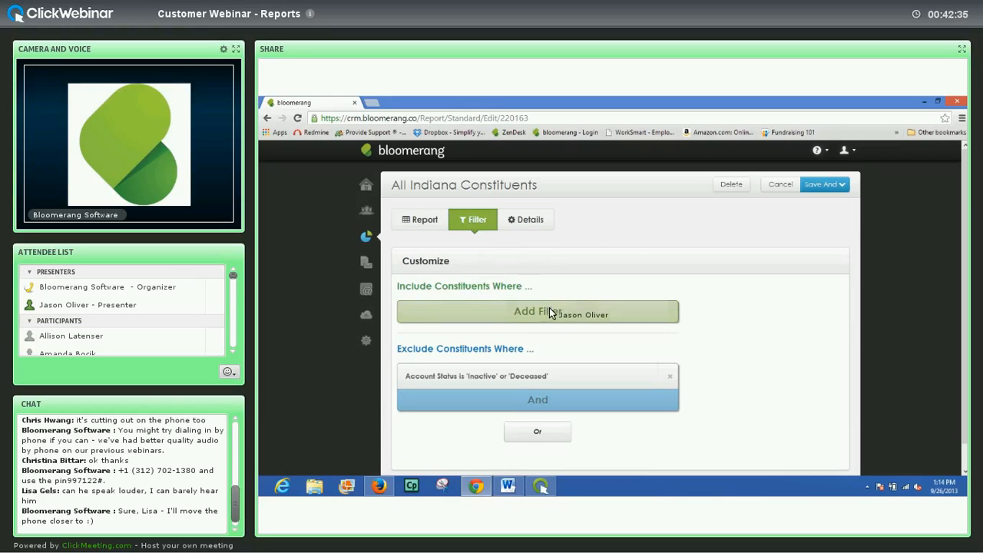
scroll(548, 304, down, 1)
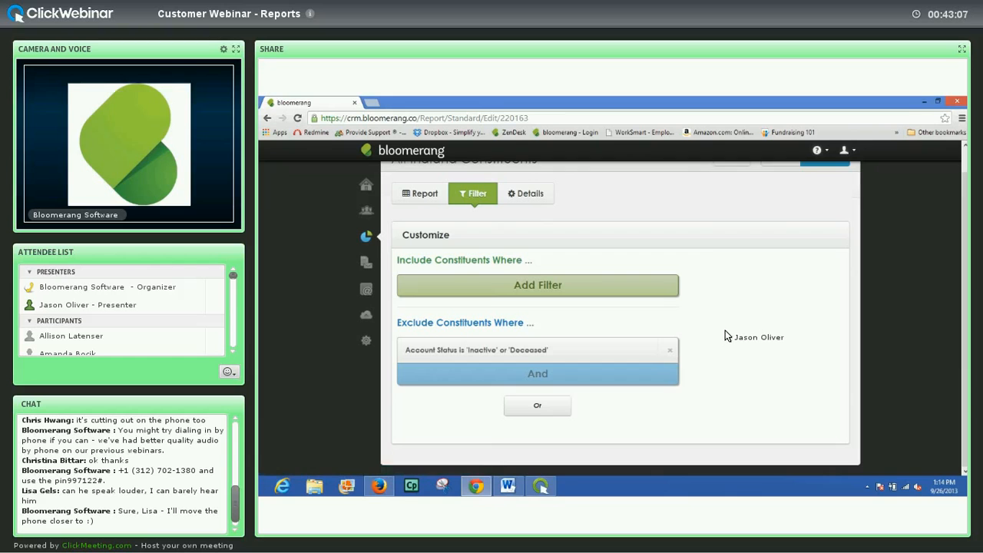
scroll(725, 331, up, 1)
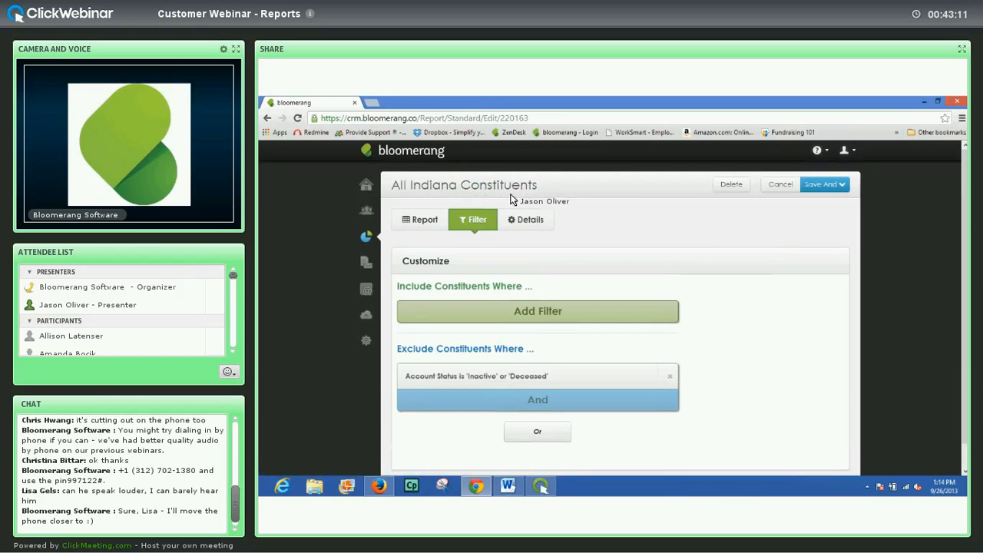
click(542, 304)
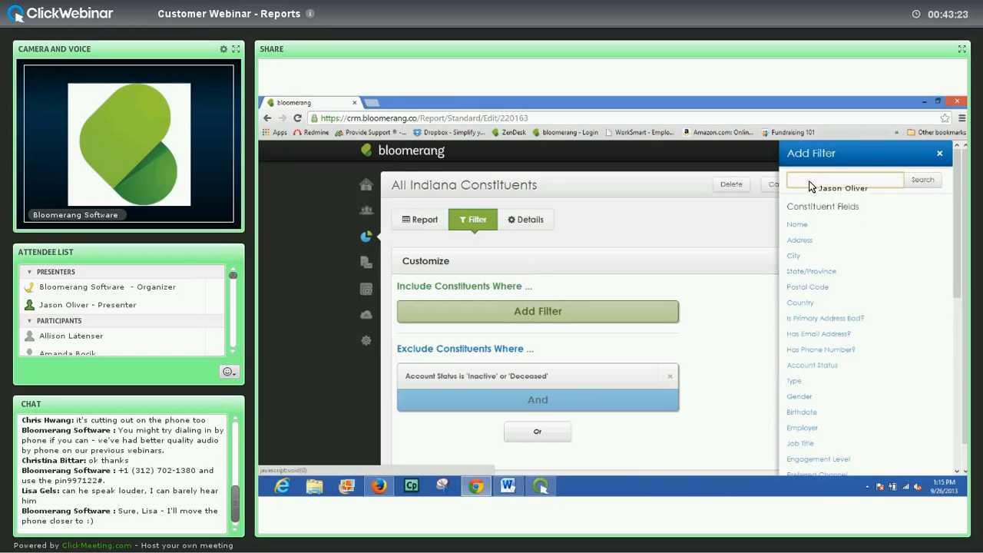
text(tate)
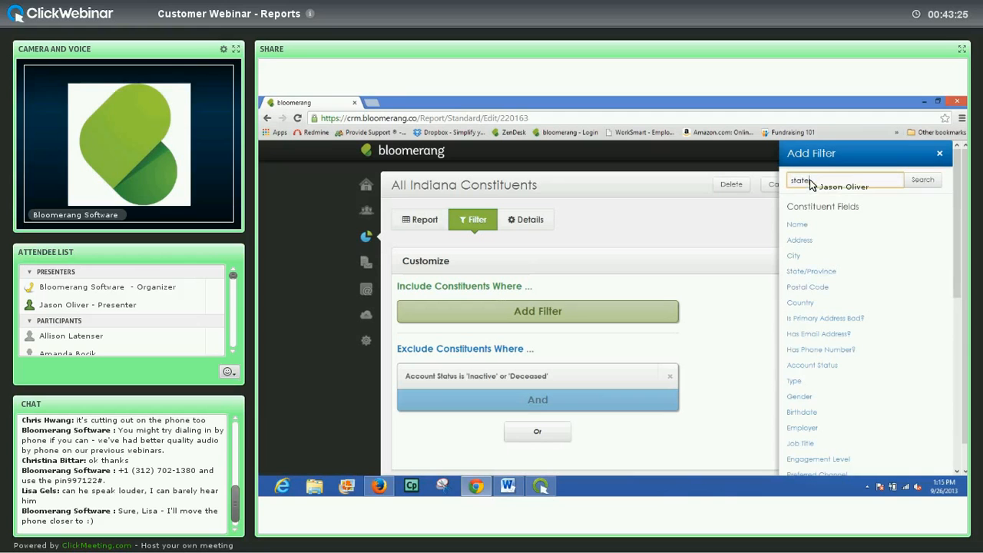
key(Return)
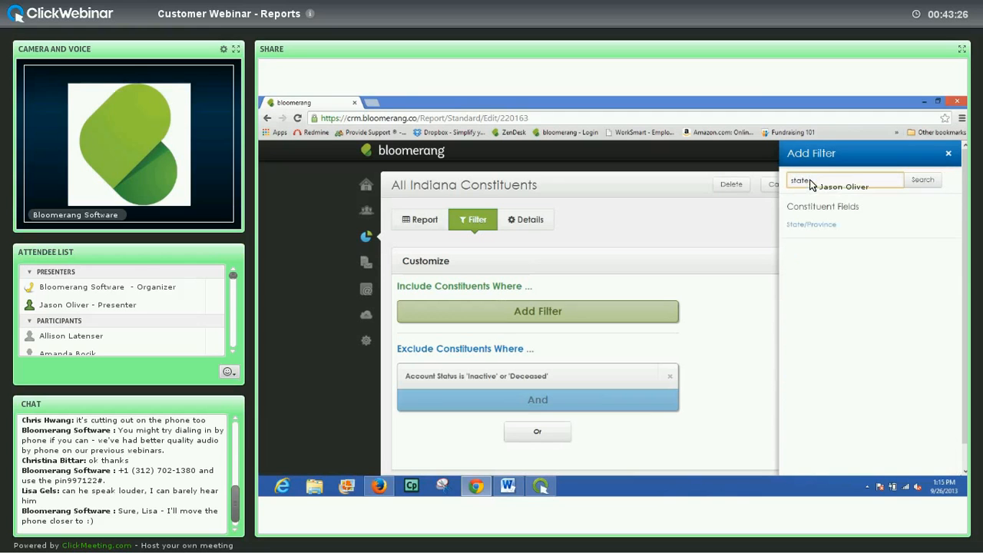
click(811, 225)
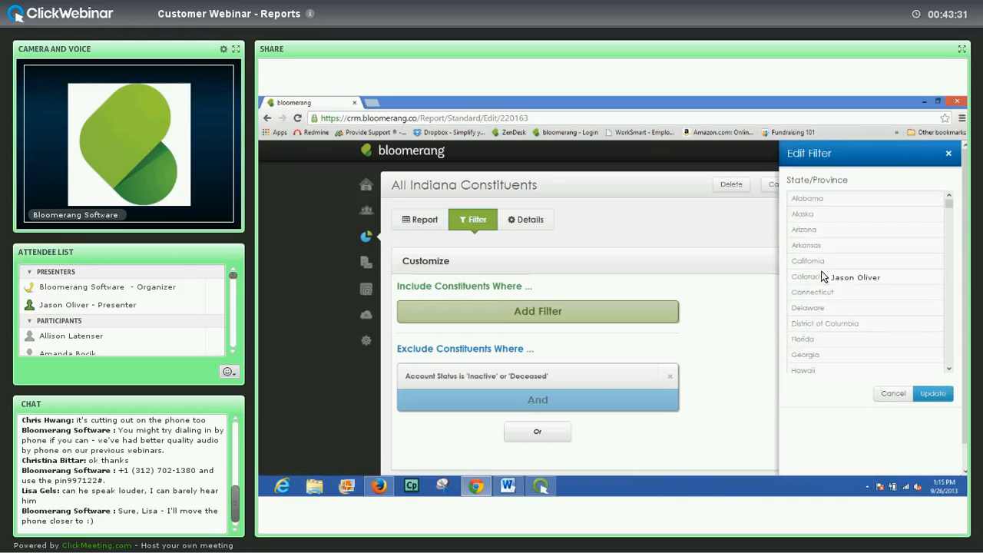
Set the State/Province filter to Indiana, Illinois and Iowa, and apply it to the included constituents.
scroll(828, 221, down, 5)
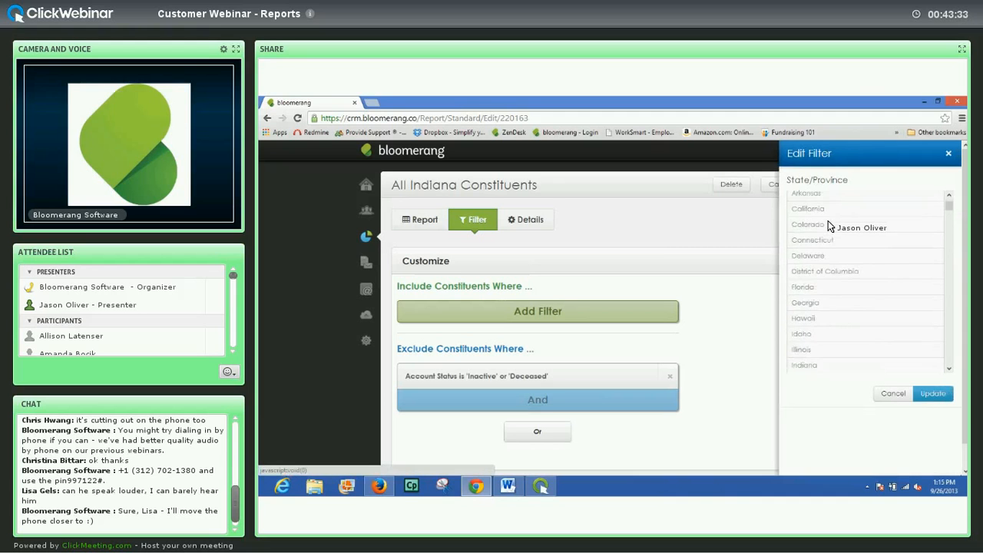
click(827, 262)
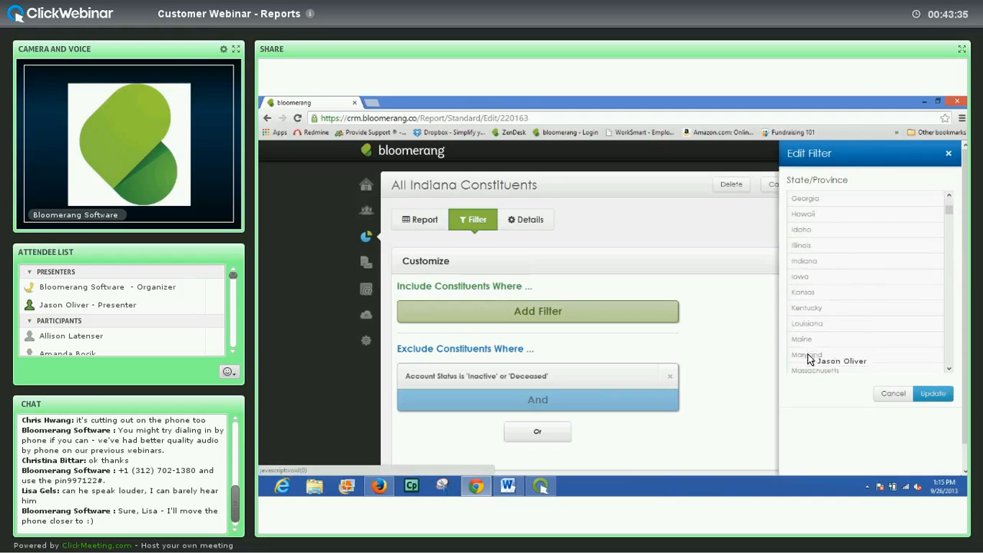
click(830, 247)
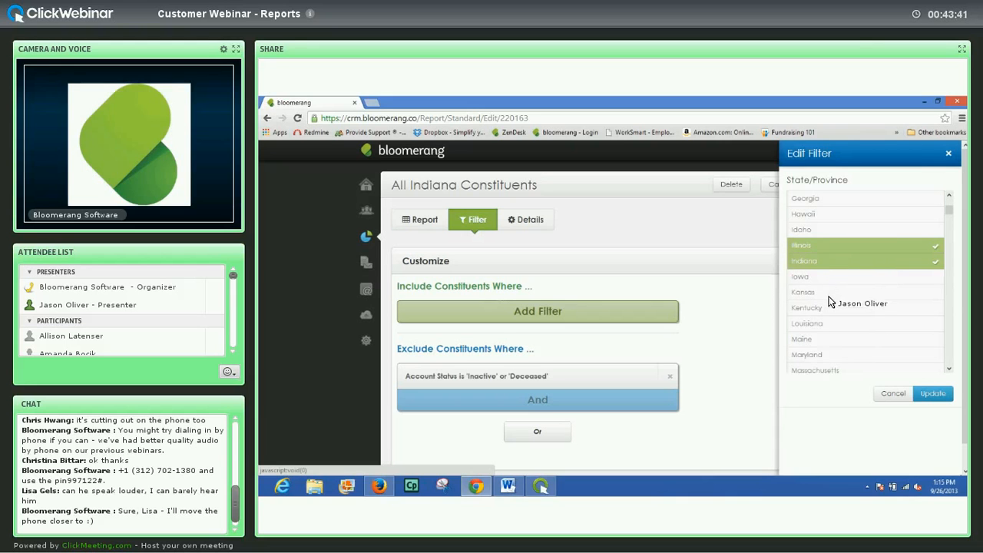
click(829, 278)
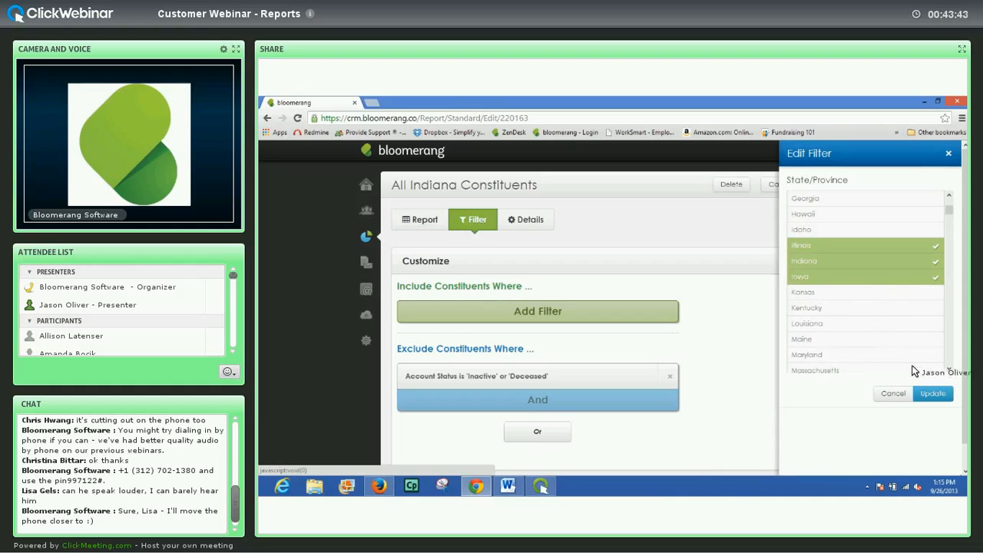
click(929, 391)
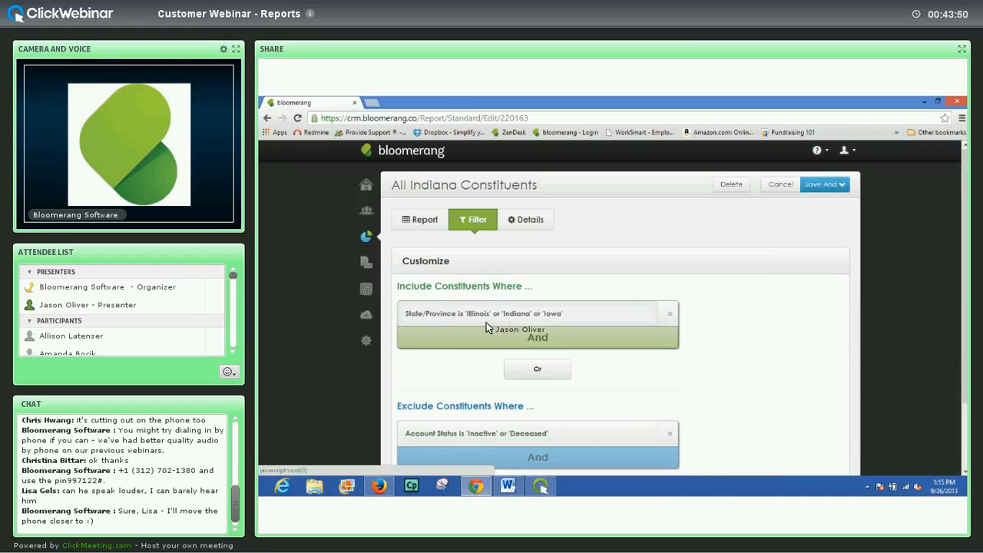
Edit the State/Province filter to deselect Iowa and Illinois, leaving only Indiana selected.
click(580, 310)
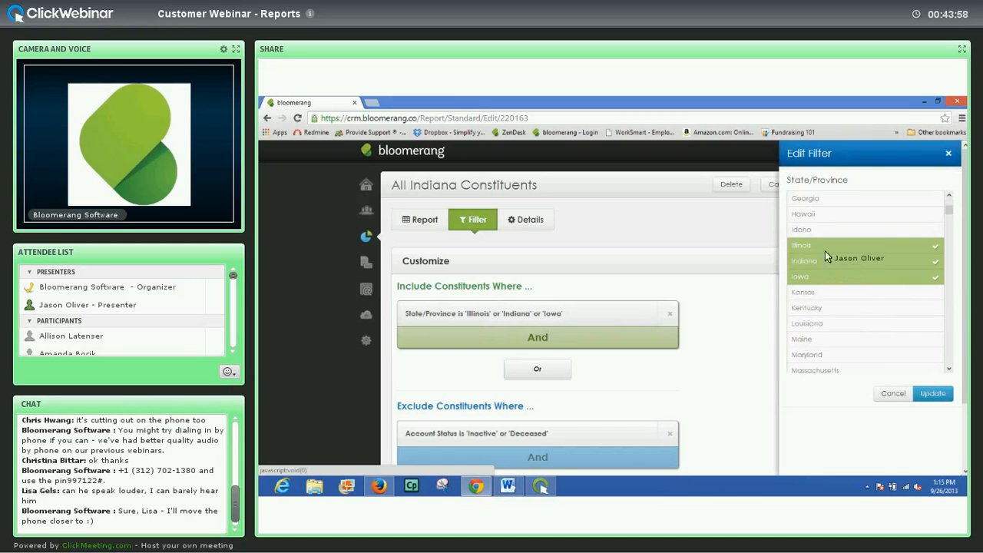
click(823, 276)
click(825, 246)
click(930, 393)
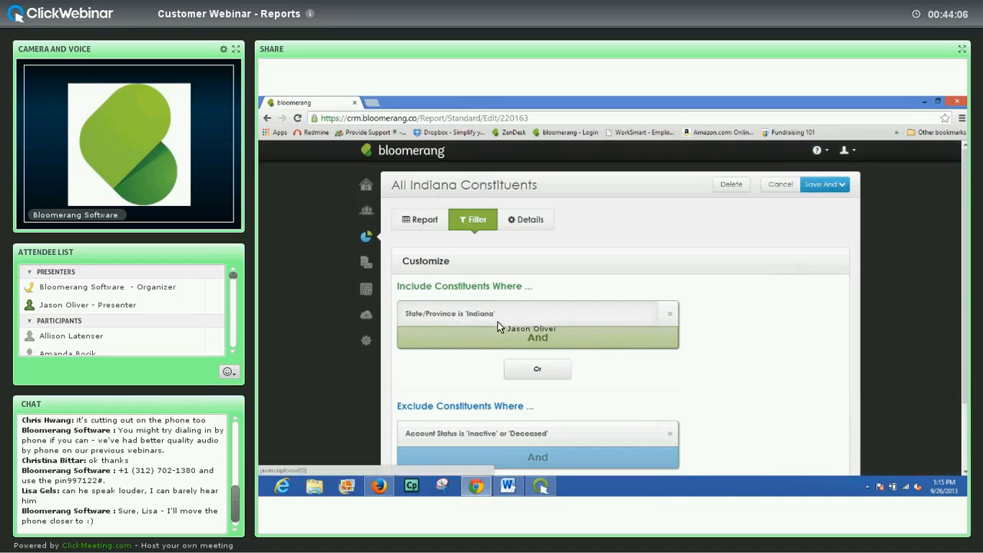
Review the include and exclude filters, then save the report and run it to screen.
scroll(724, 329, down, 1)
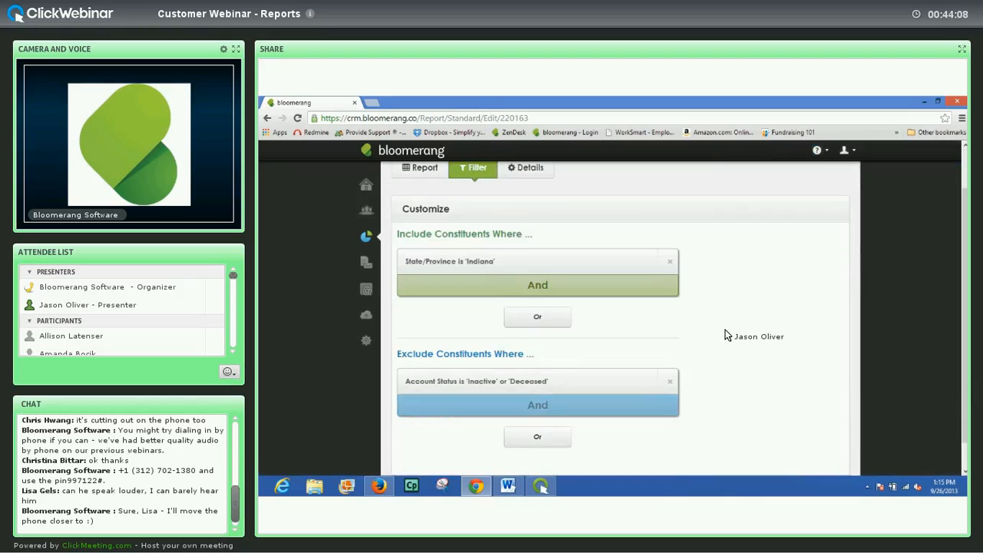
scroll(725, 329, up, 1)
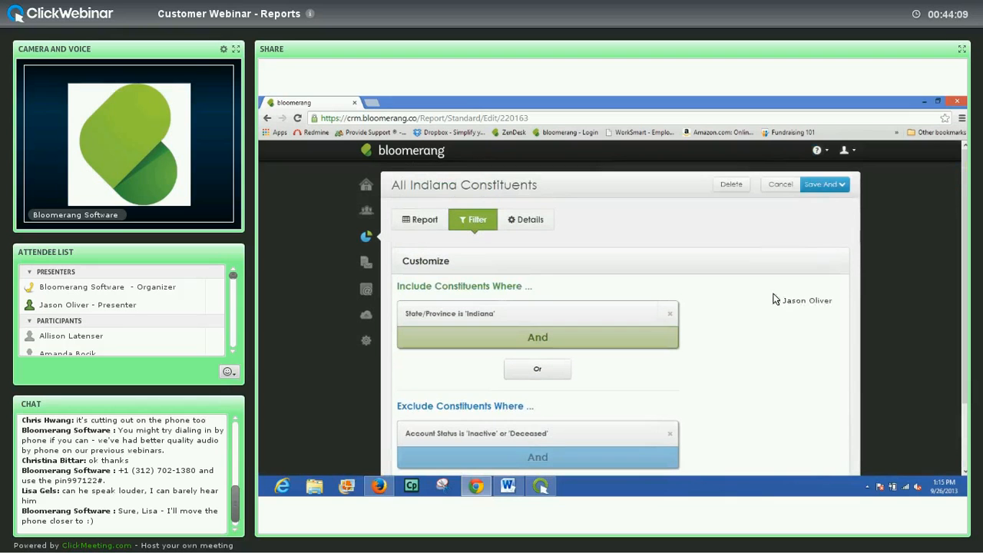
click(835, 186)
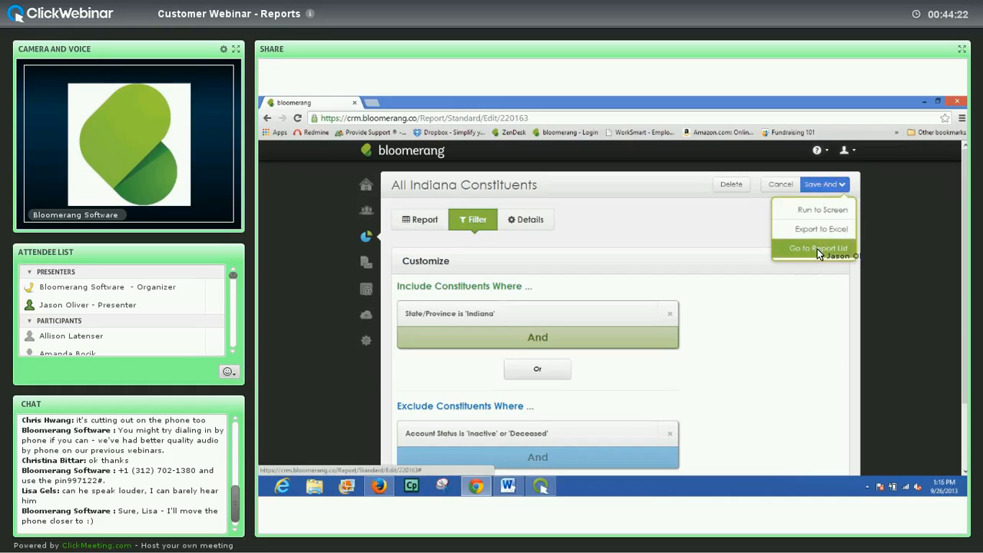
click(820, 209)
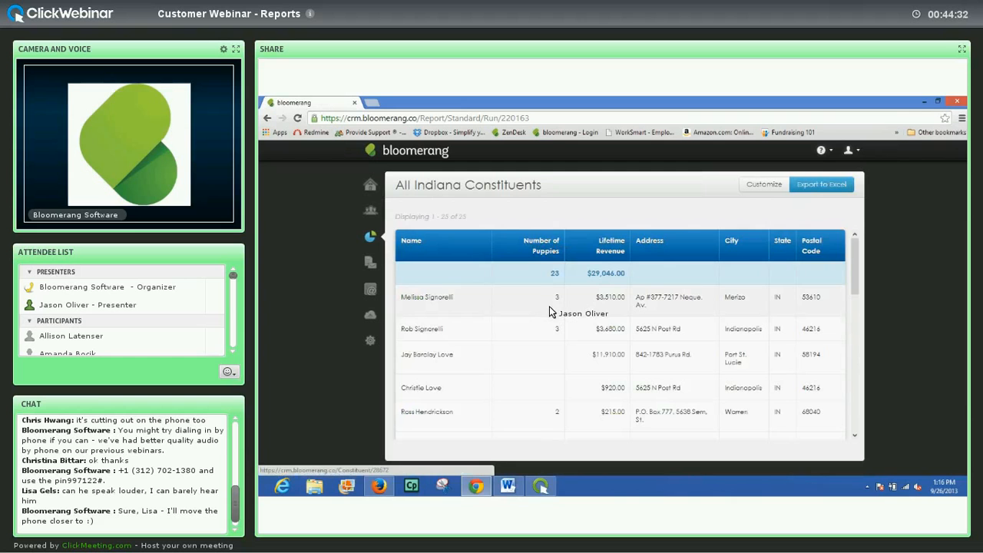
Examine the constituent rows and the Number of Puppies and Lifetime Revenue totals in the report results.
scroll(549, 308, down, 5)
scroll(550, 308, down, 6)
scroll(550, 308, up, 5)
scroll(549, 305, up, 5)
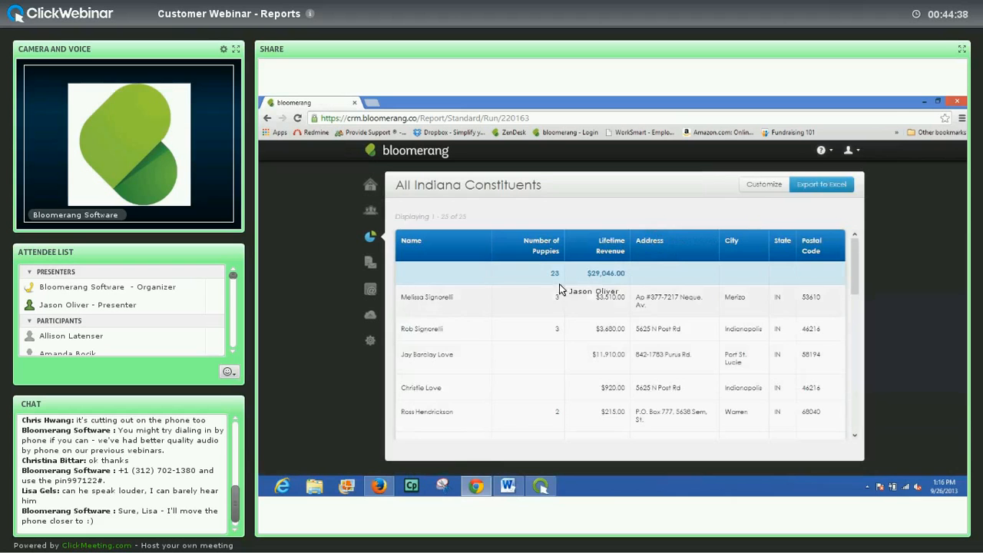
scroll(549, 289, down, 1)
scroll(549, 288, up, 1)
scroll(544, 326, down, 4)
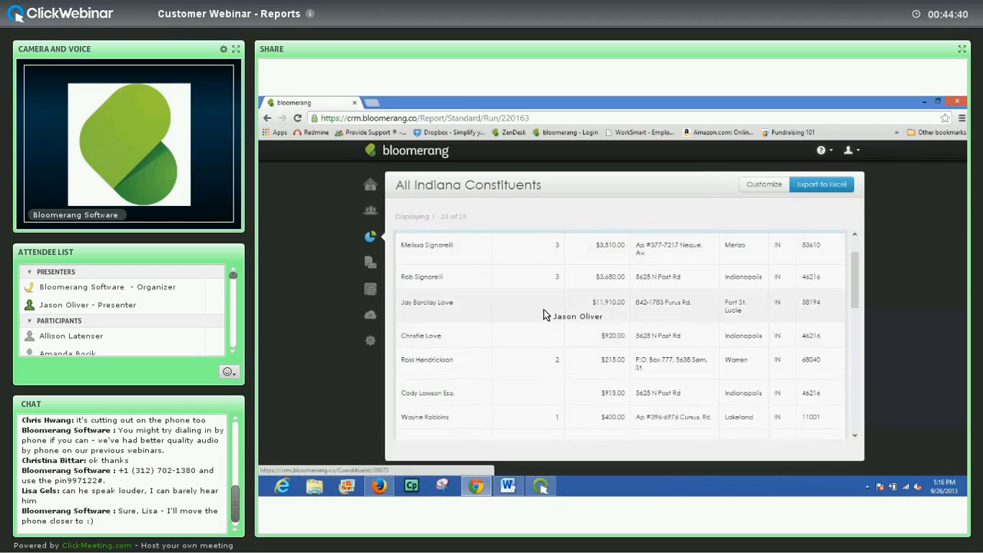
scroll(542, 349, up, 5)
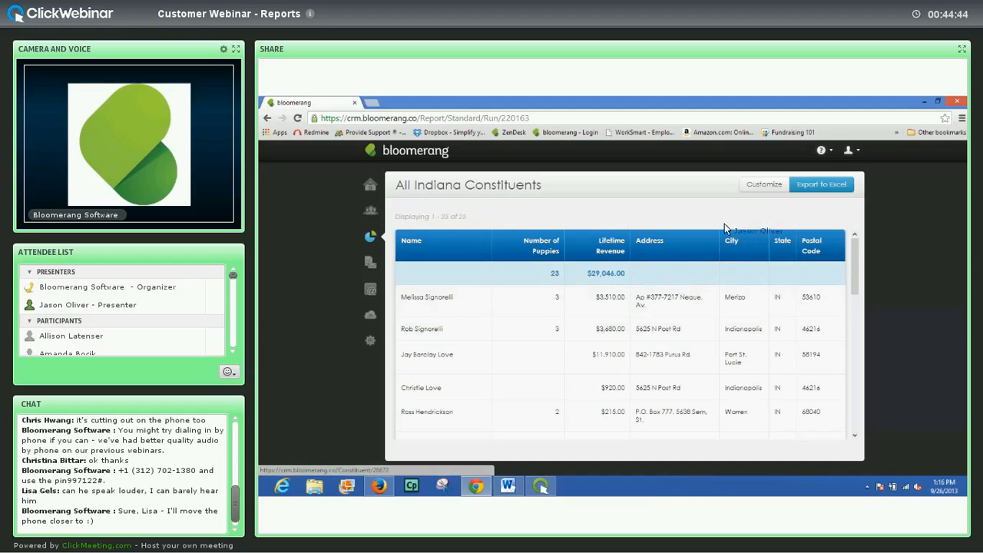
Reopen the report's filters for customizing and add an And include condition requiring Number of Puppies to be at least 3.
click(765, 184)
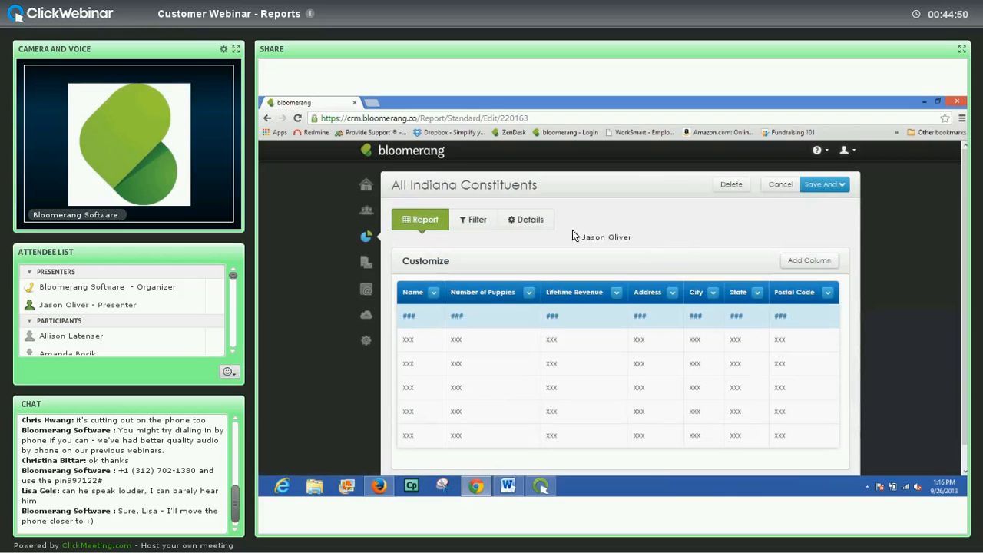
click(475, 224)
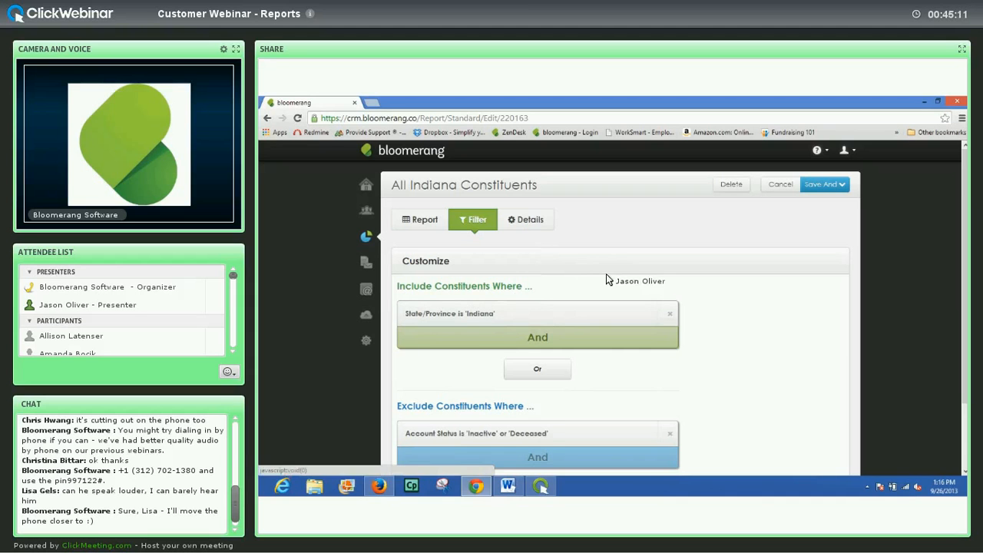
scroll(604, 279, down, 1)
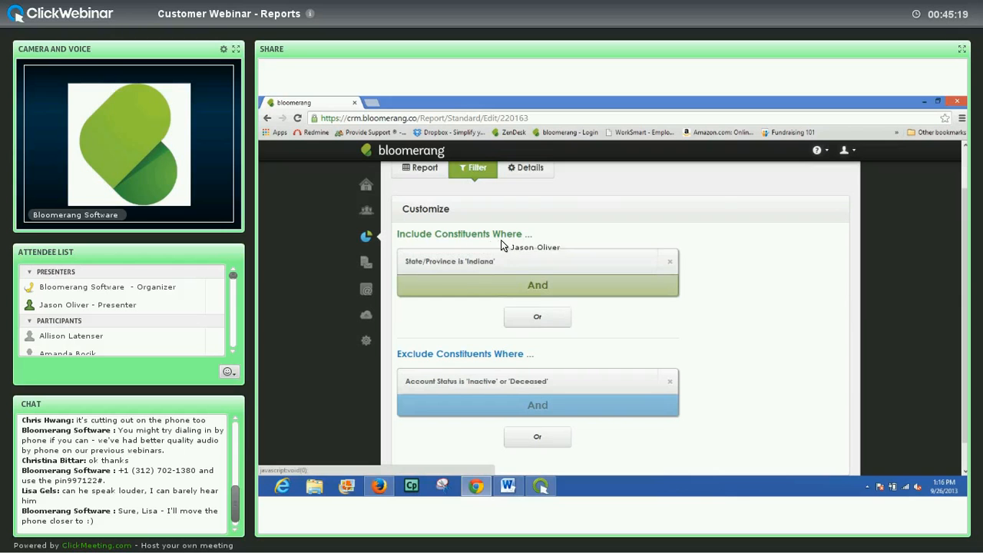
click(547, 283)
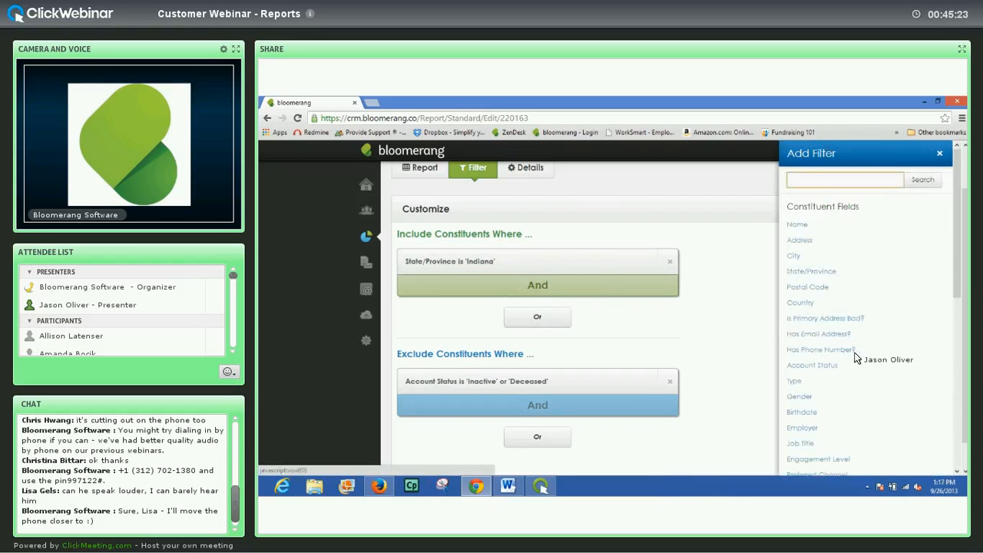
scroll(882, 364, down, 10)
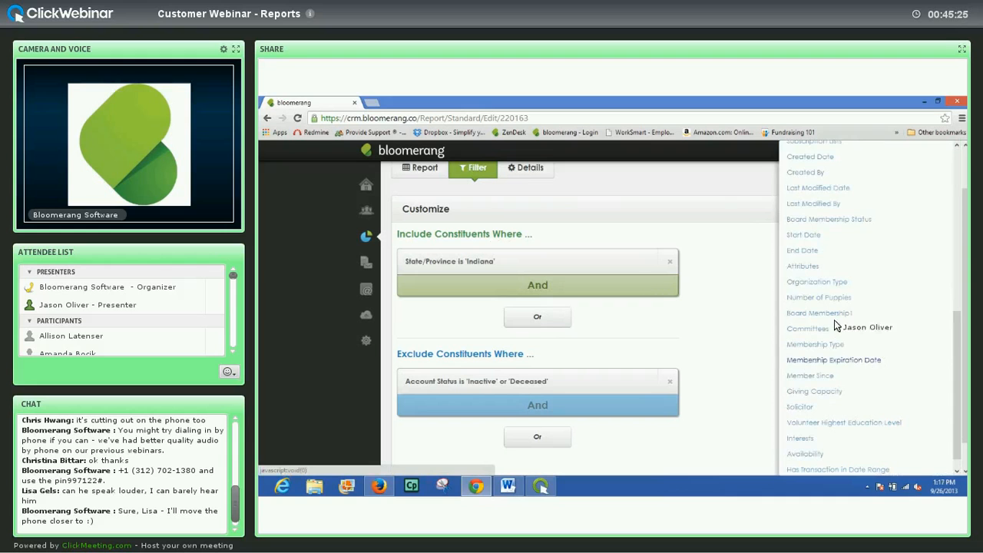
click(827, 298)
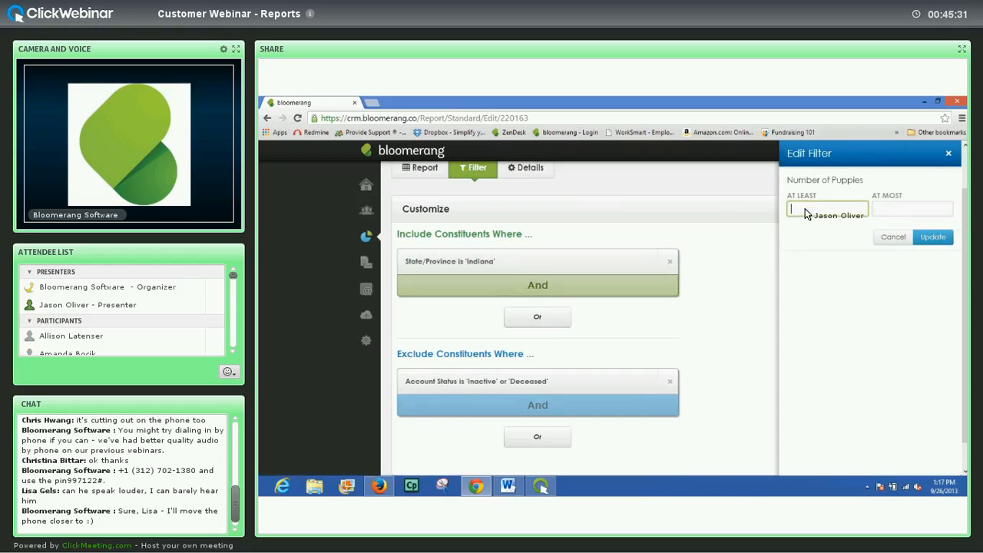
text(3)
click(883, 212)
text(5)
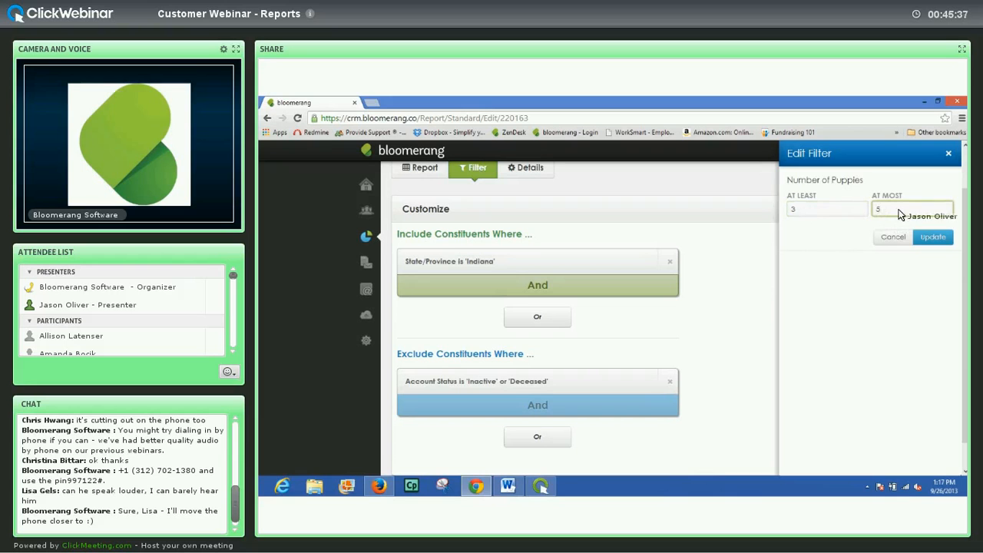
key(BackSpace)
click(932, 236)
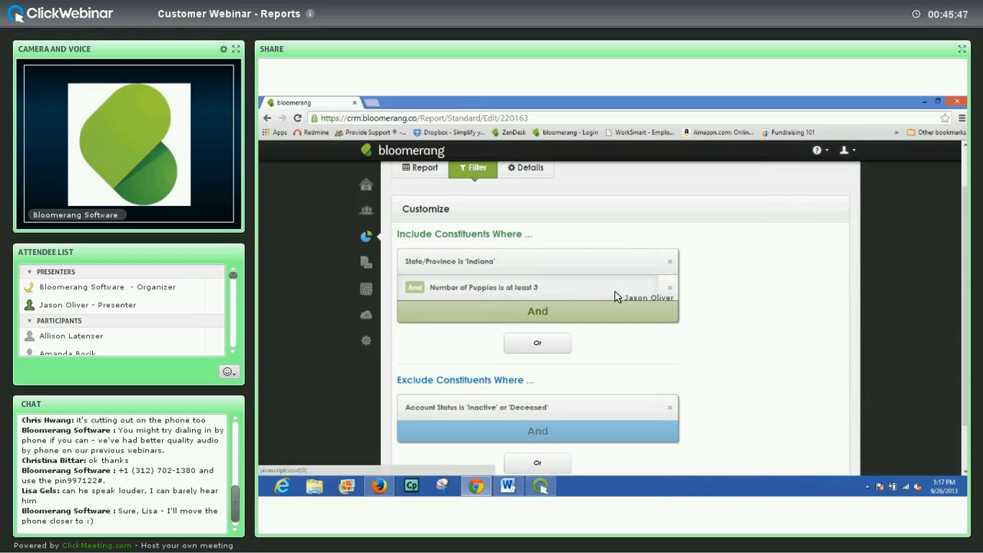
Save the report with the Number of Puppies condition and run it to screen.
scroll(806, 273, up, 2)
click(836, 187)
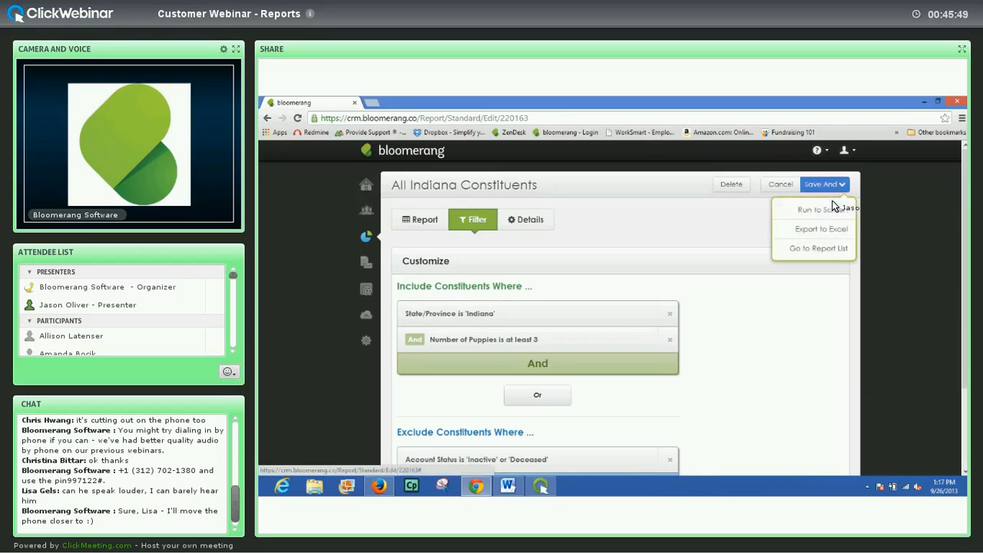
click(784, 208)
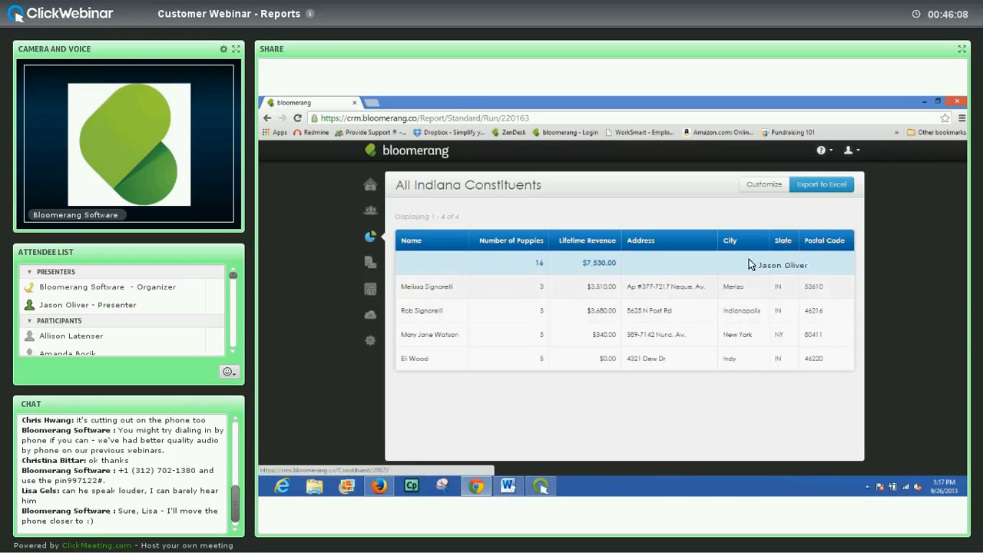
Return to the report's filter settings and remove the Number of Puppies condition from the included constituents.
click(762, 187)
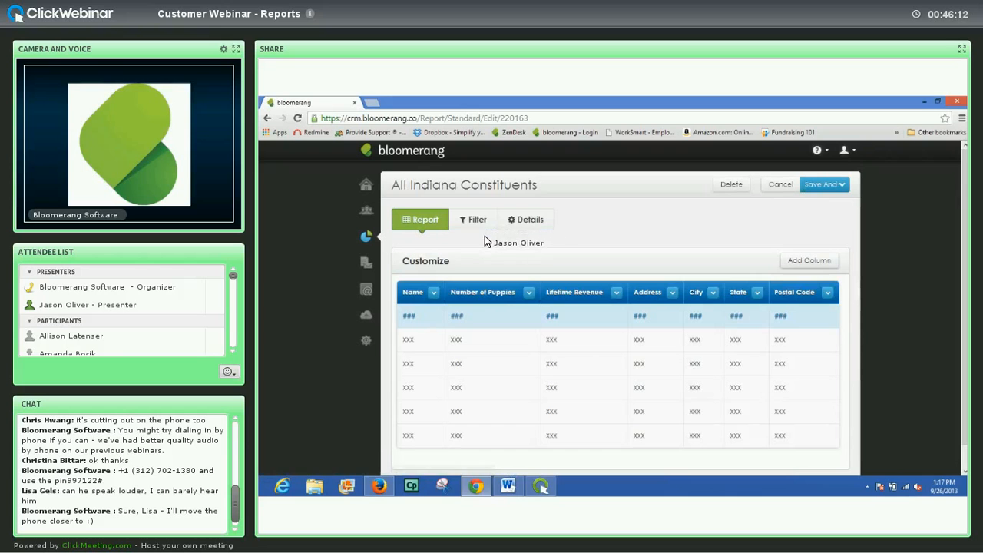
click(475, 221)
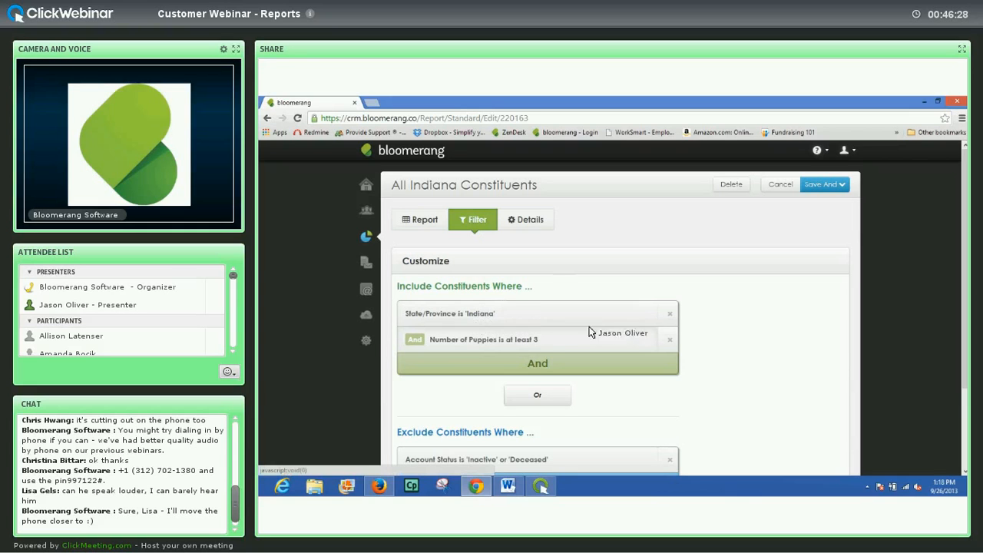
click(671, 343)
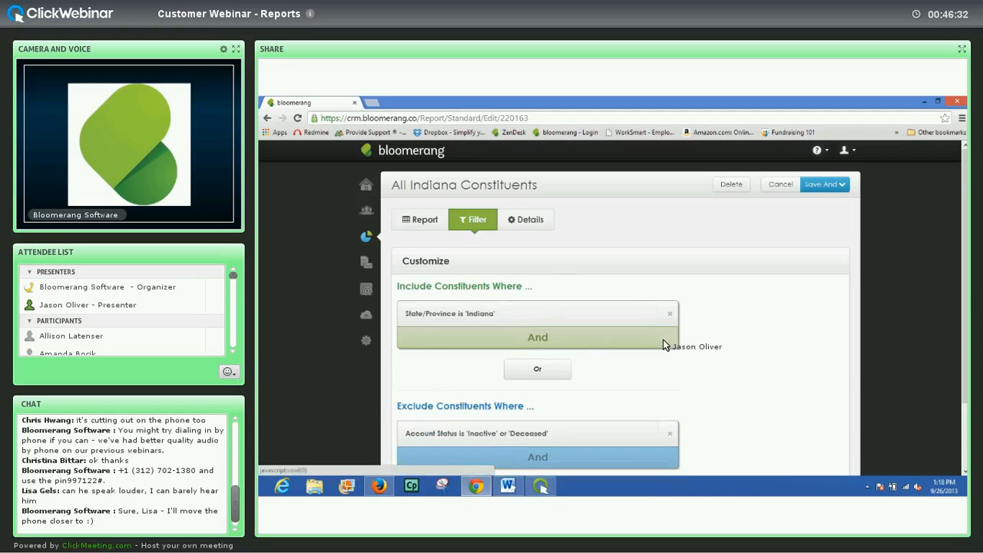
Add an Or include condition requiring Number of Puppies to be at least 3, as an alternative to State/Province Indiana.
scroll(665, 345, down, 1)
click(537, 320)
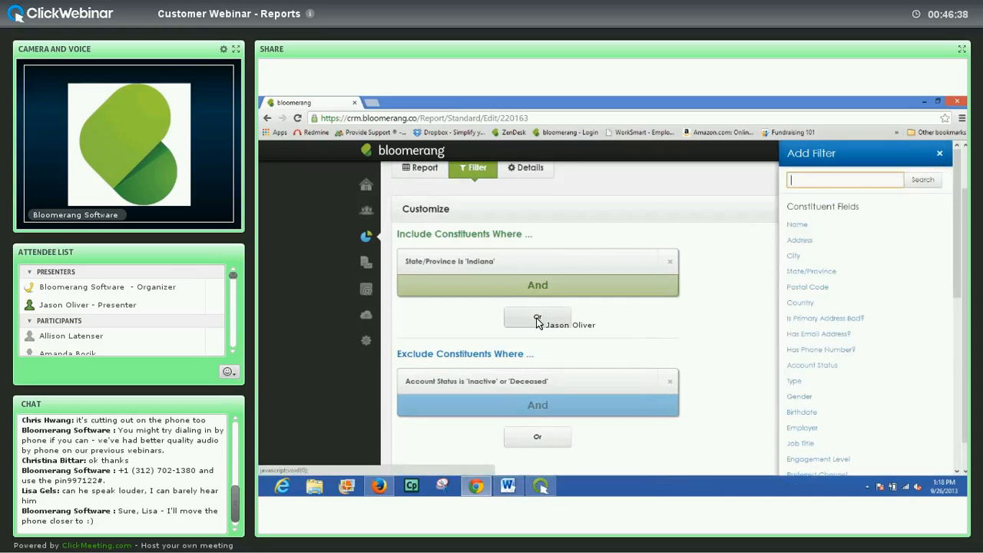
text(number)
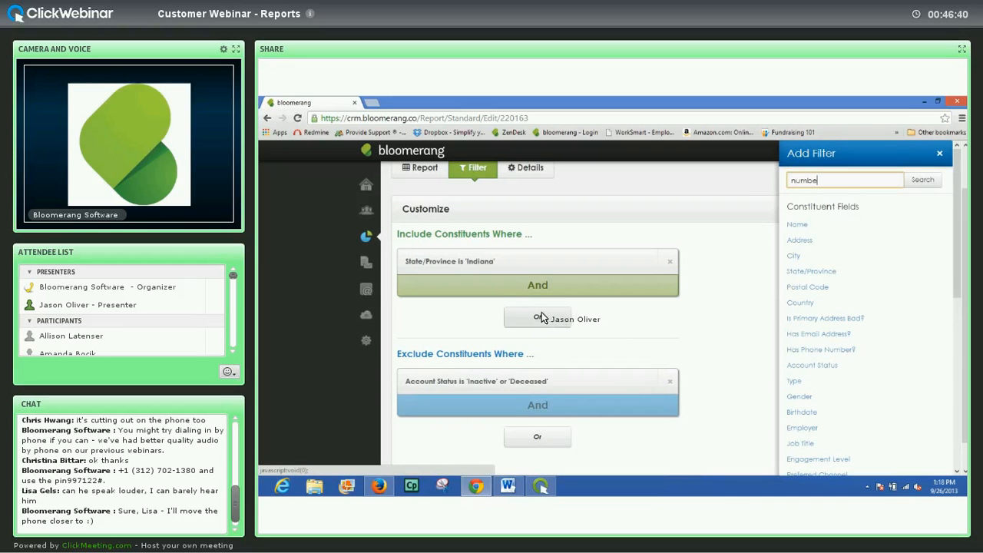
click(927, 181)
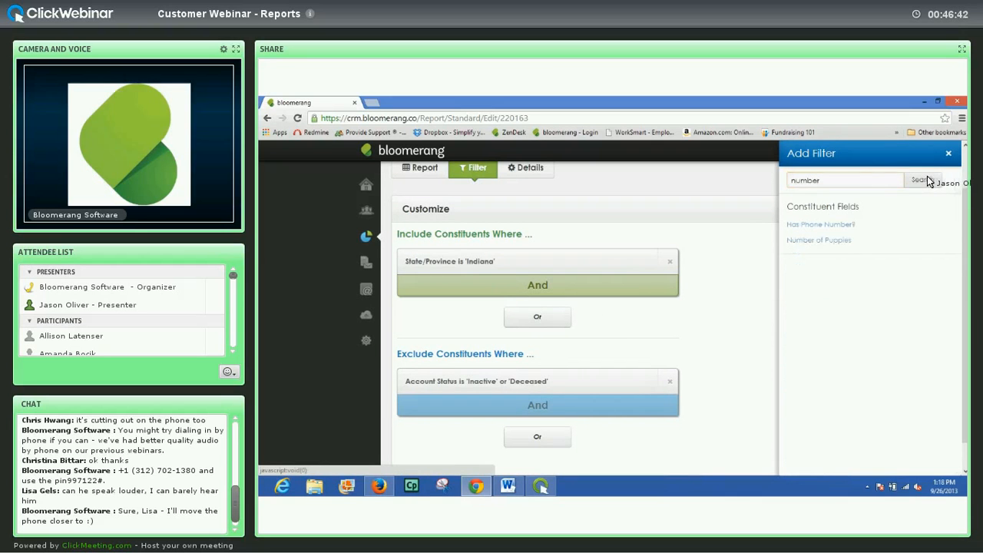
click(842, 241)
click(825, 210)
text(3)
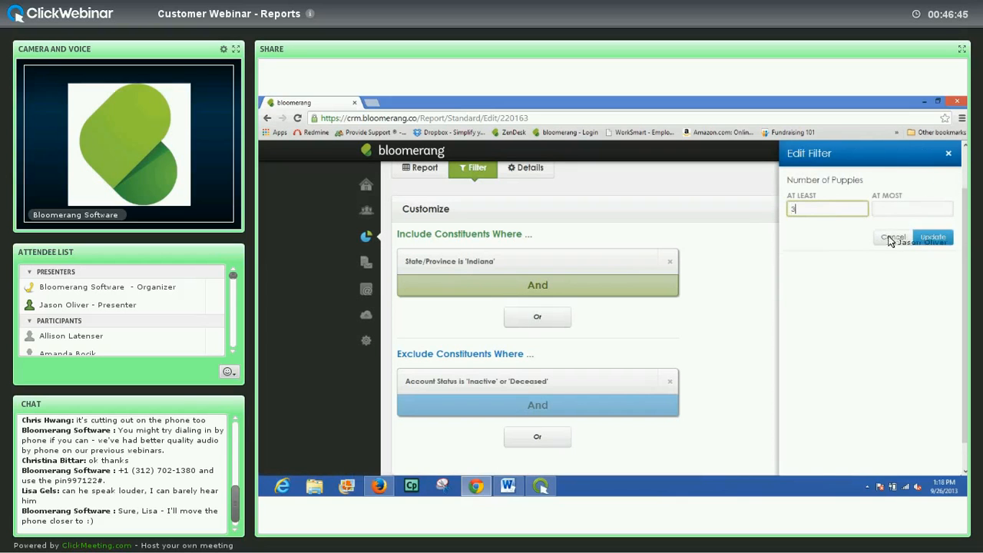
click(933, 237)
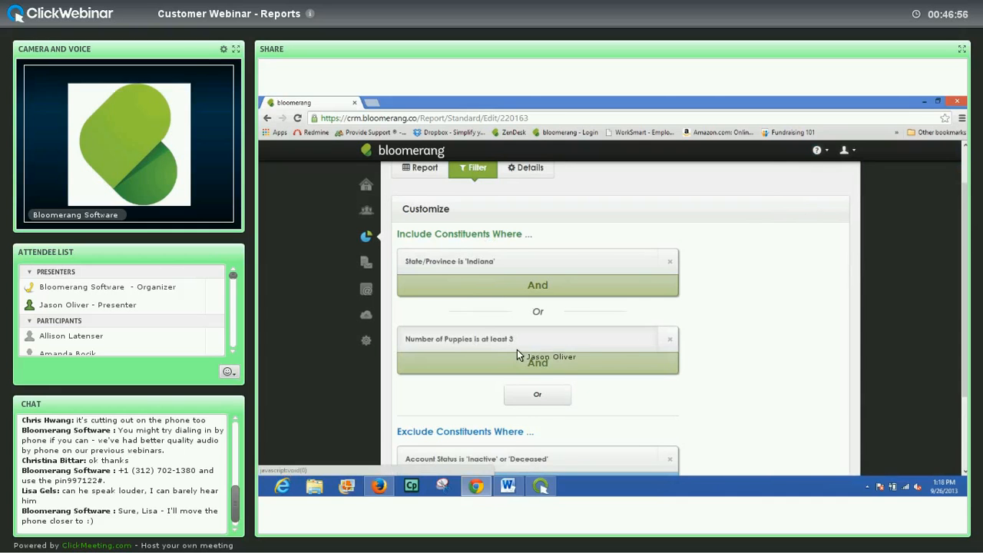
Save the report with the Or include condition and run it to screen.
scroll(737, 277, up, 2)
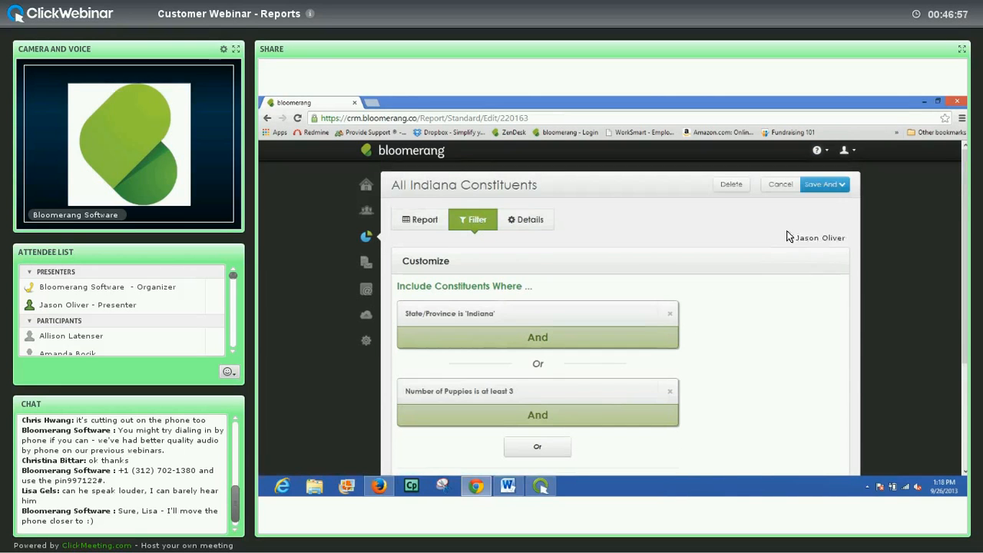
click(826, 187)
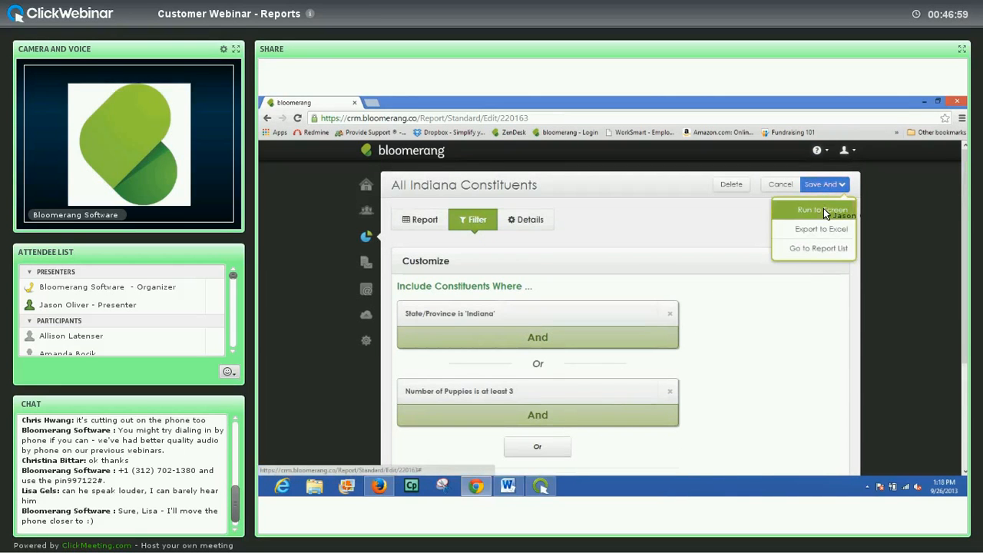
click(824, 209)
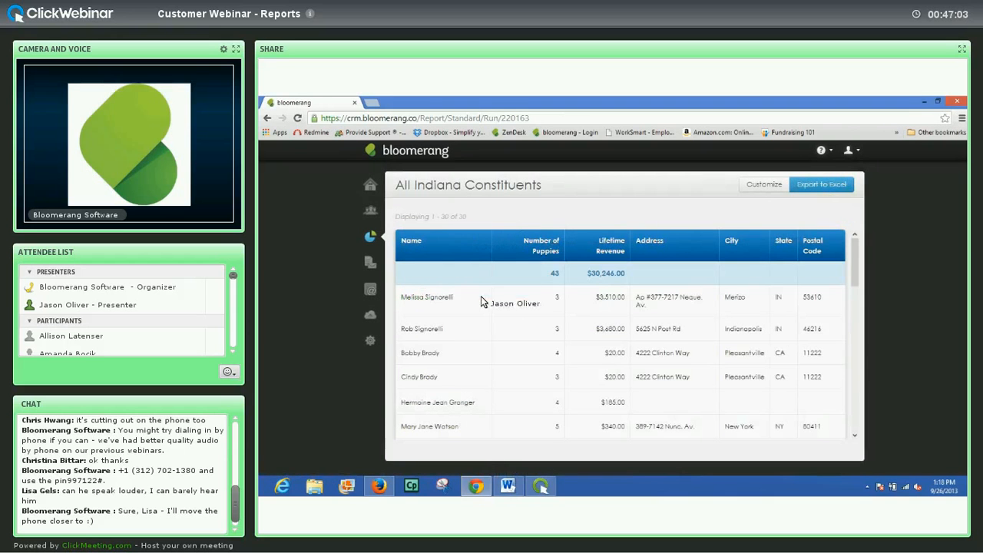
Examine the Number of Puppies and State values of the constituents throughout the report results.
scroll(483, 343, down, 1)
scroll(483, 344, down, 2)
scroll(483, 343, up, 4)
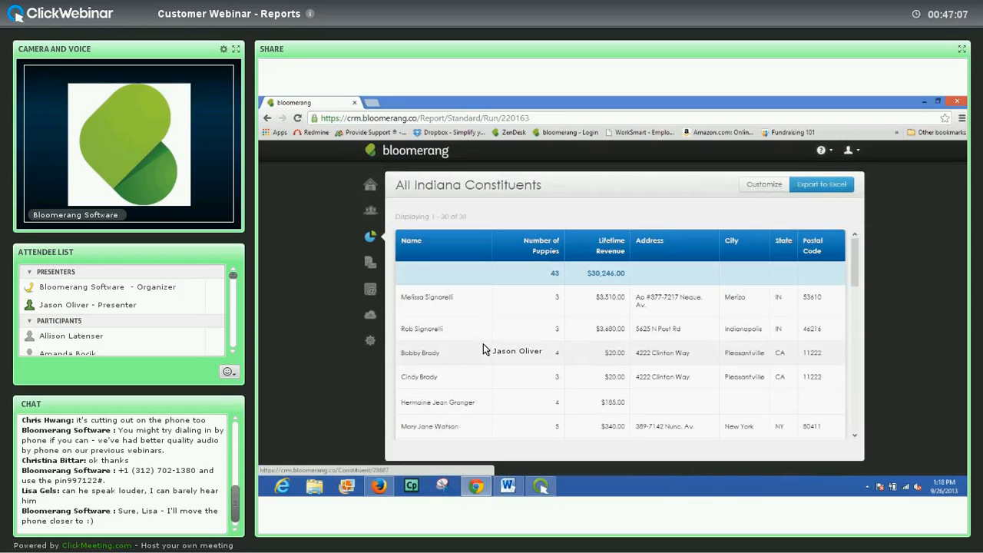
scroll(483, 347, down, 2)
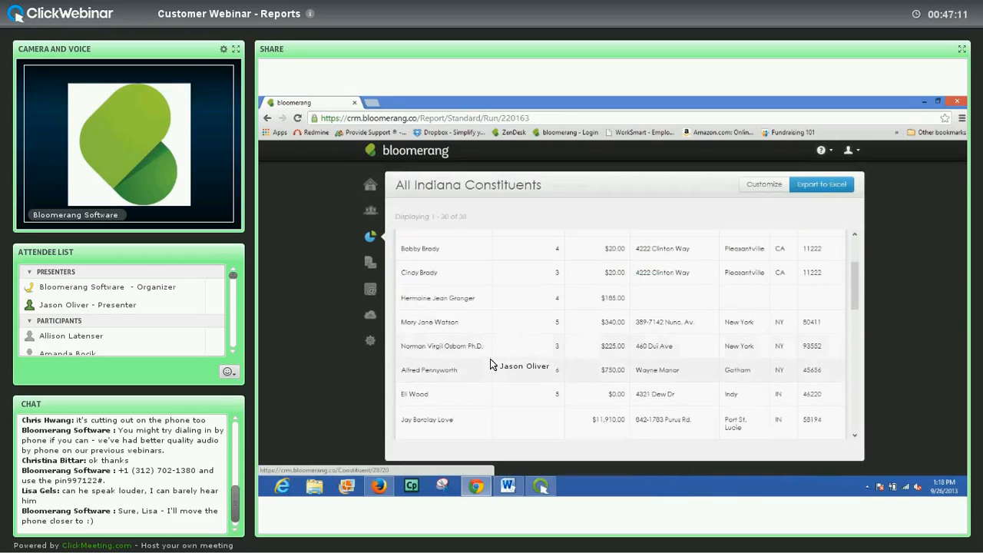
scroll(560, 355, down, 1)
scroll(627, 345, down, 1)
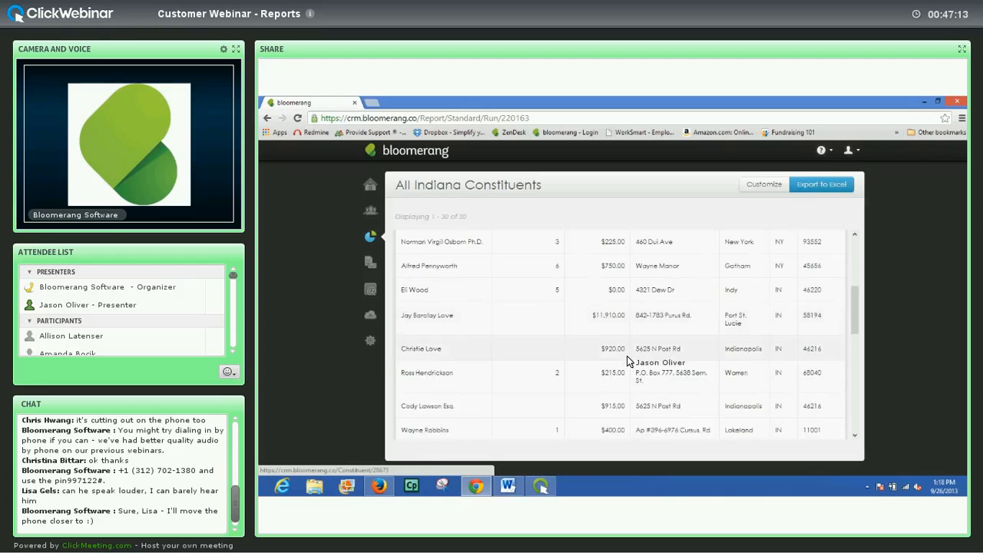
scroll(627, 349, down, 10)
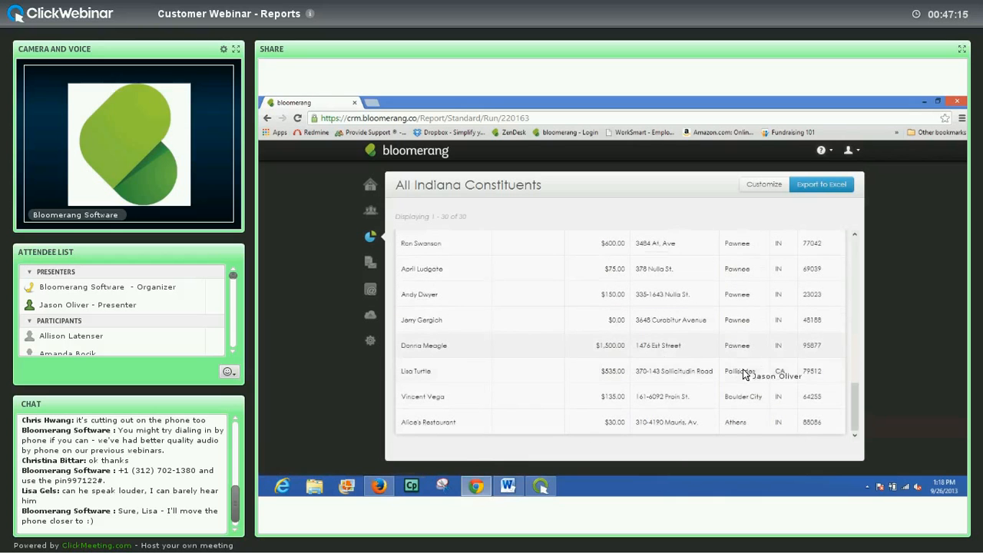
scroll(737, 376, up, 4)
scroll(722, 376, down, 5)
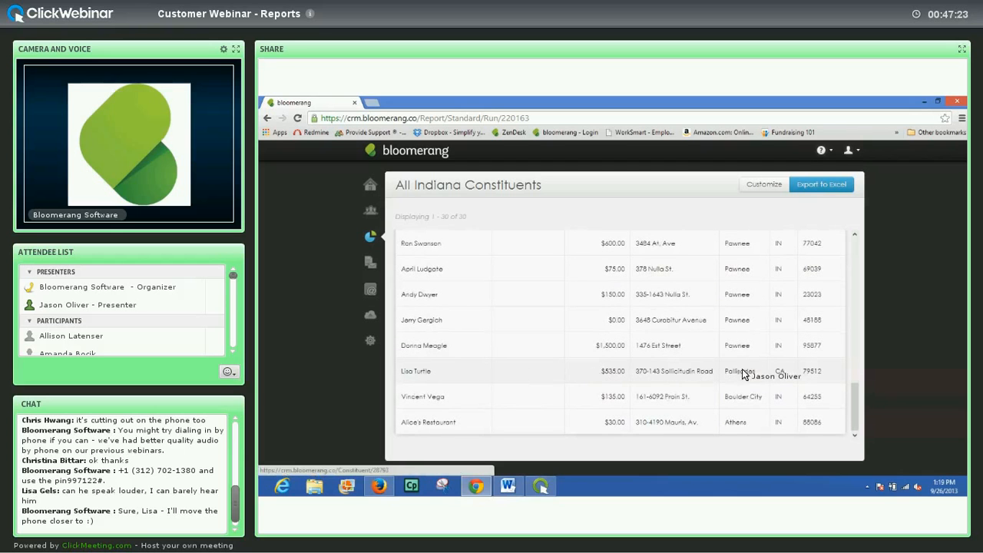
scroll(742, 370, up, 10)
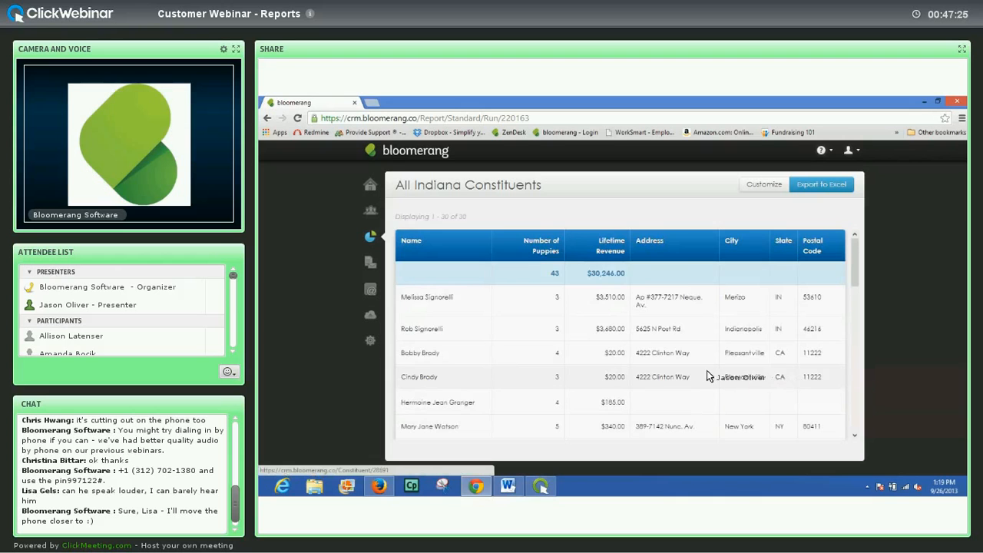
scroll(703, 370, down, 3)
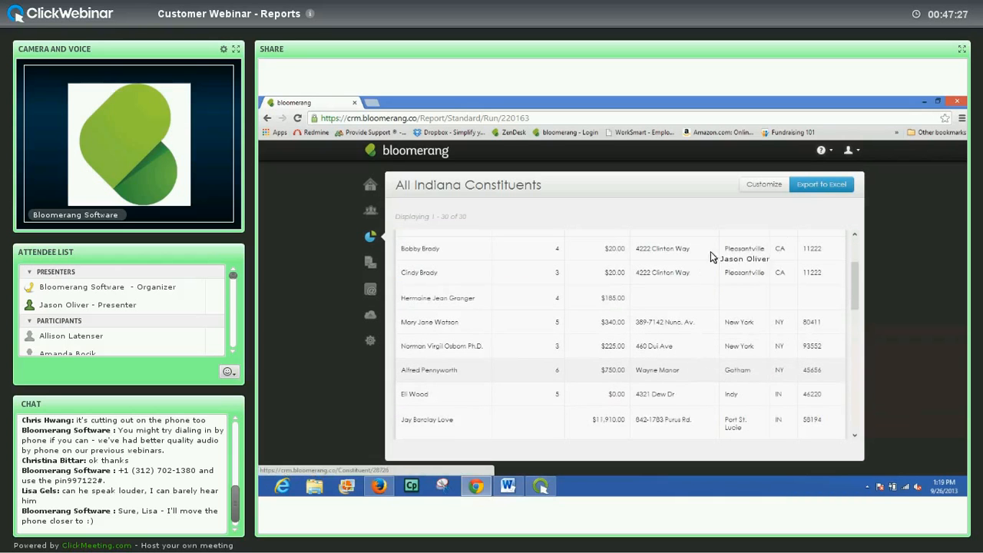
Reopen the report's filters for customizing and review how the include and exclude conditions are combined.
click(760, 185)
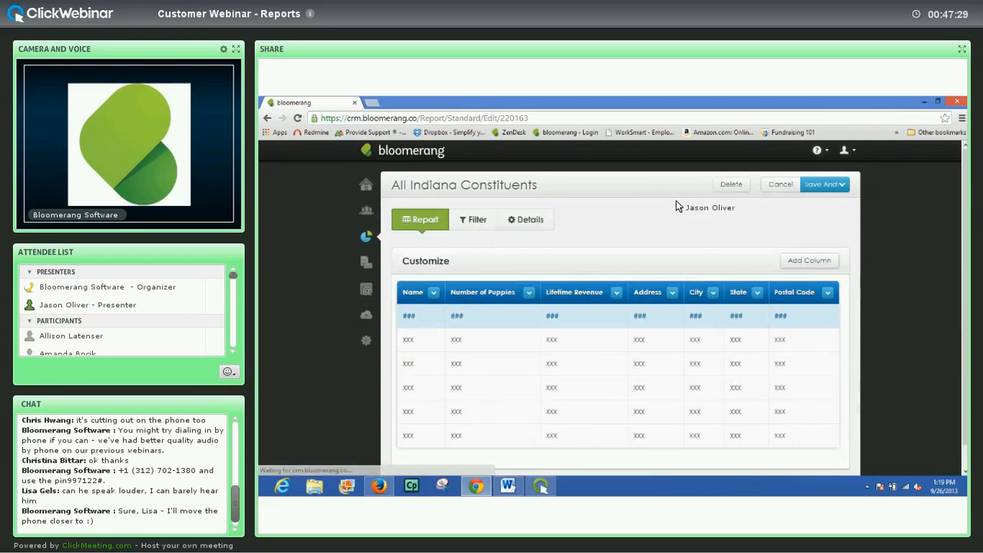
click(474, 218)
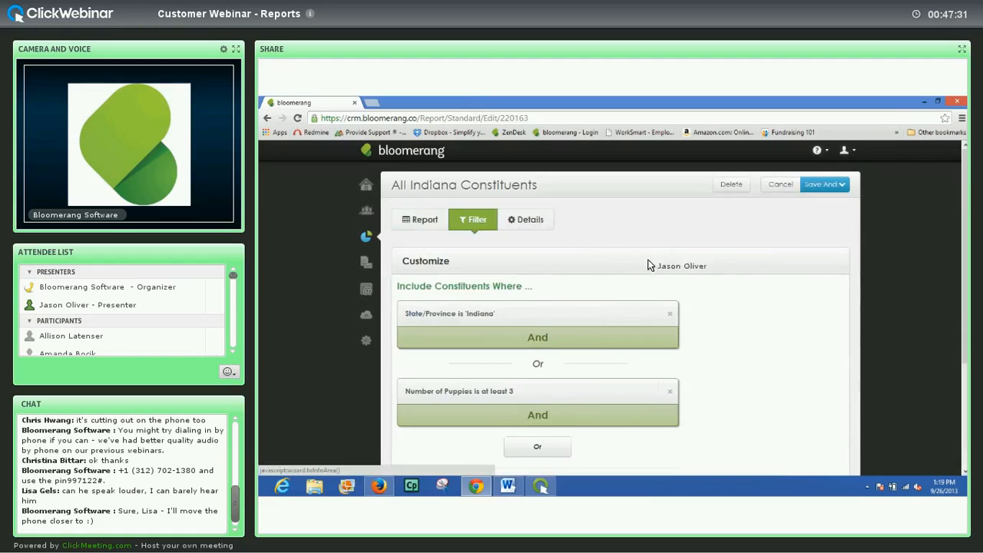
scroll(690, 329, down, 1)
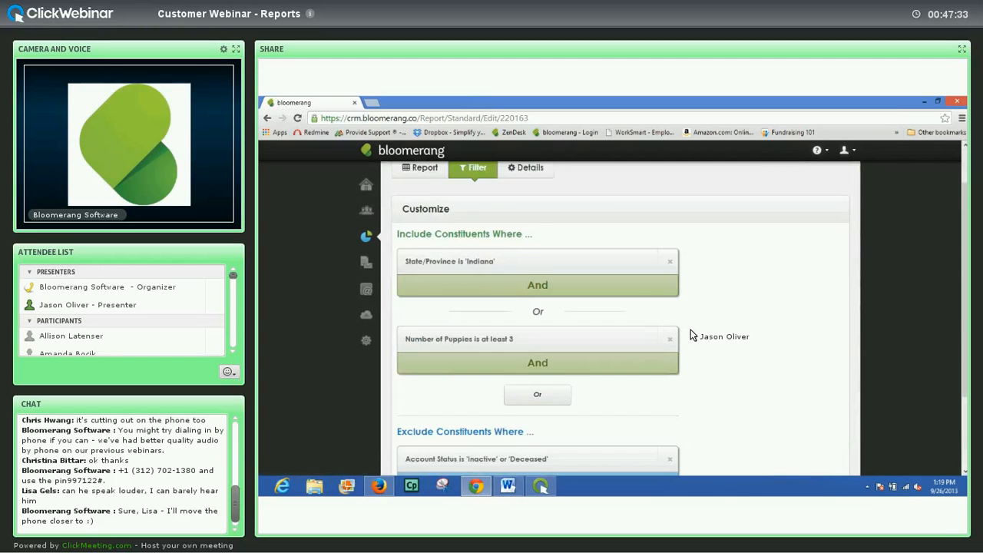
scroll(690, 330, down, 1)
scroll(694, 329, down, 1)
scroll(696, 330, up, 1)
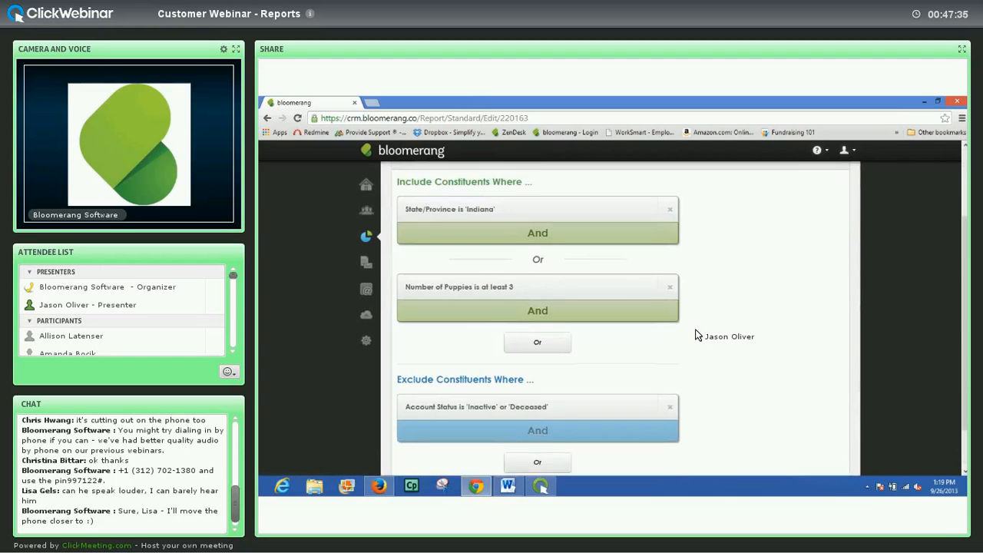
scroll(695, 335, up, 1)
scroll(707, 341, up, 1)
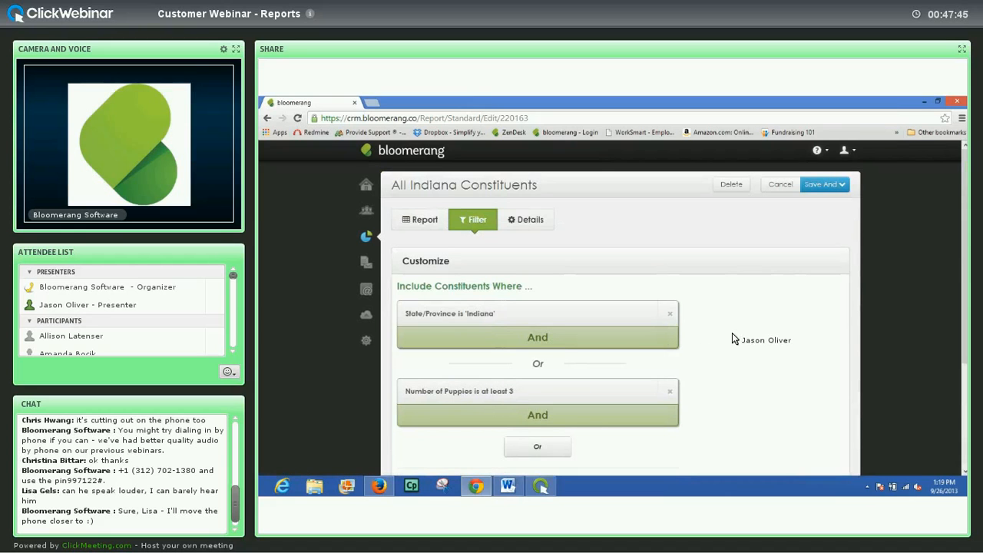
scroll(733, 338, down, 3)
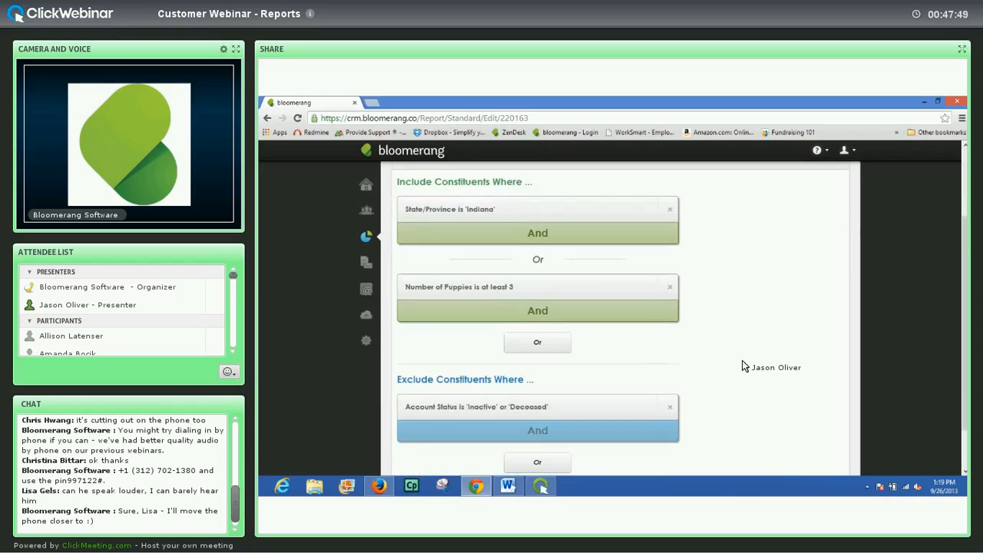
scroll(742, 360, down, 1)
scroll(572, 280, up, 2)
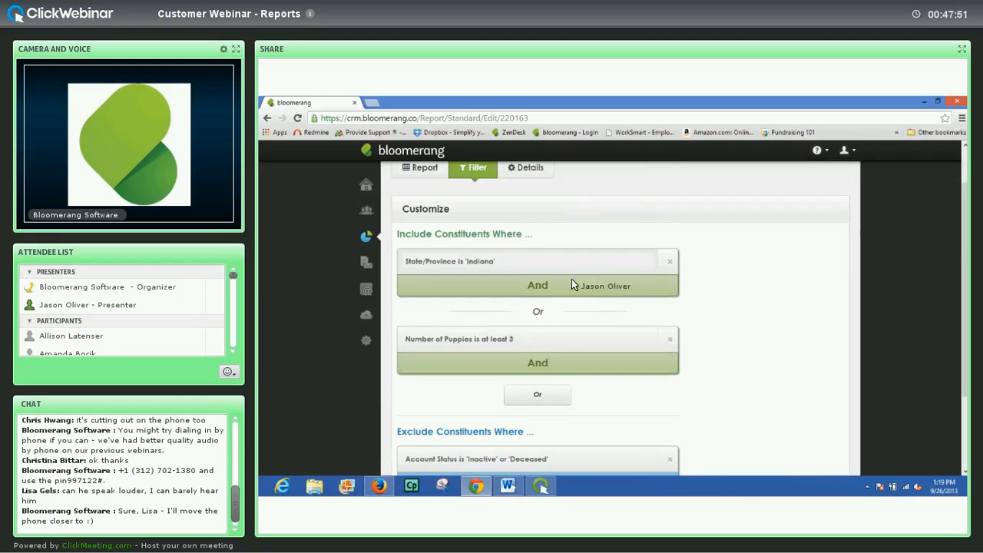
scroll(692, 355, down, 3)
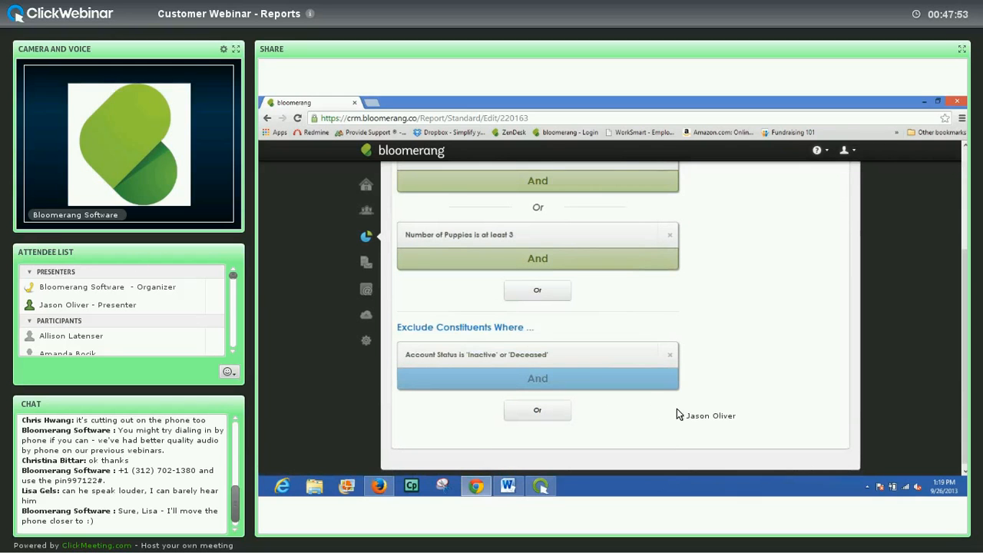
scroll(768, 408, up, 1)
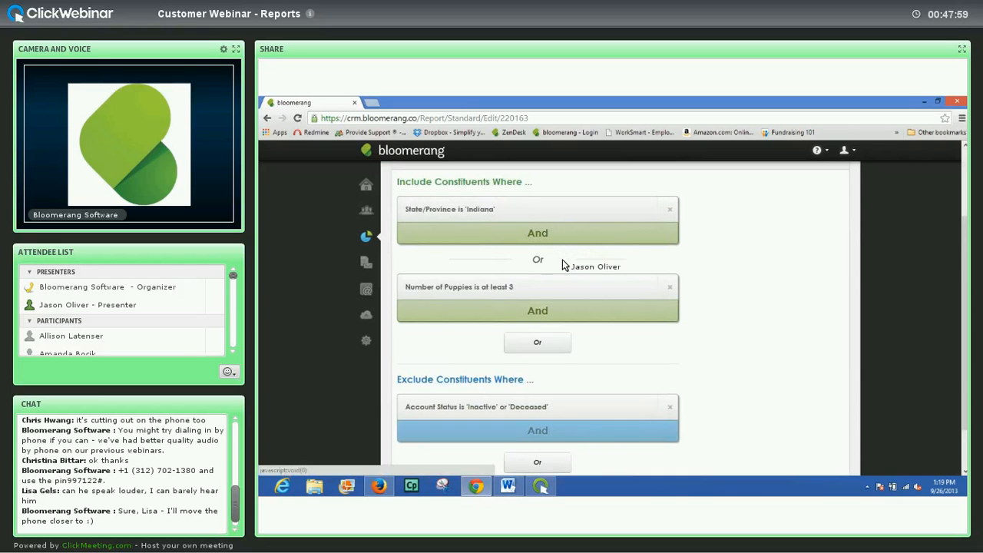
scroll(750, 322, down, 1)
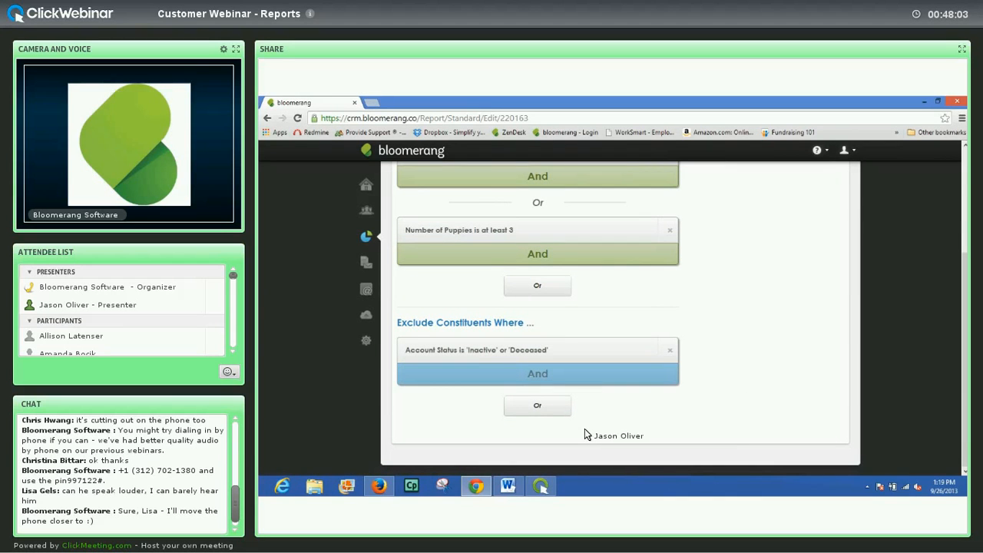
Try an And exclude condition for Type Organization alongside the Account Status exclusion, and remove it again.
click(534, 374)
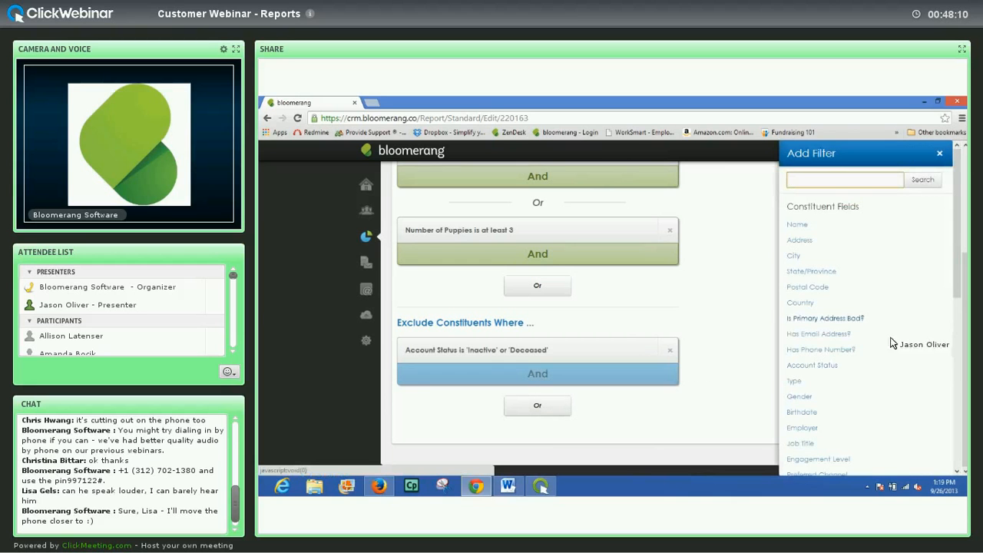
click(796, 380)
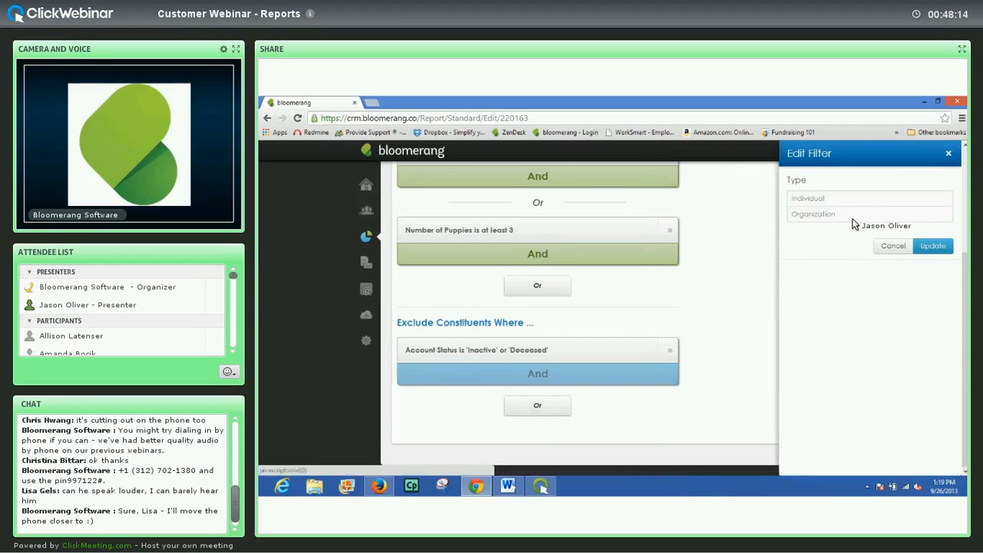
click(852, 219)
click(933, 246)
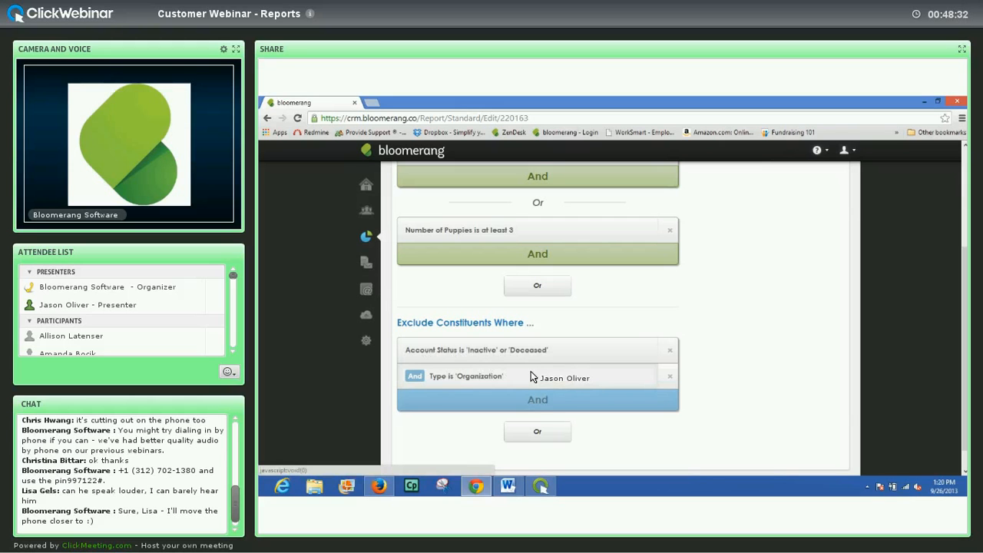
click(670, 375)
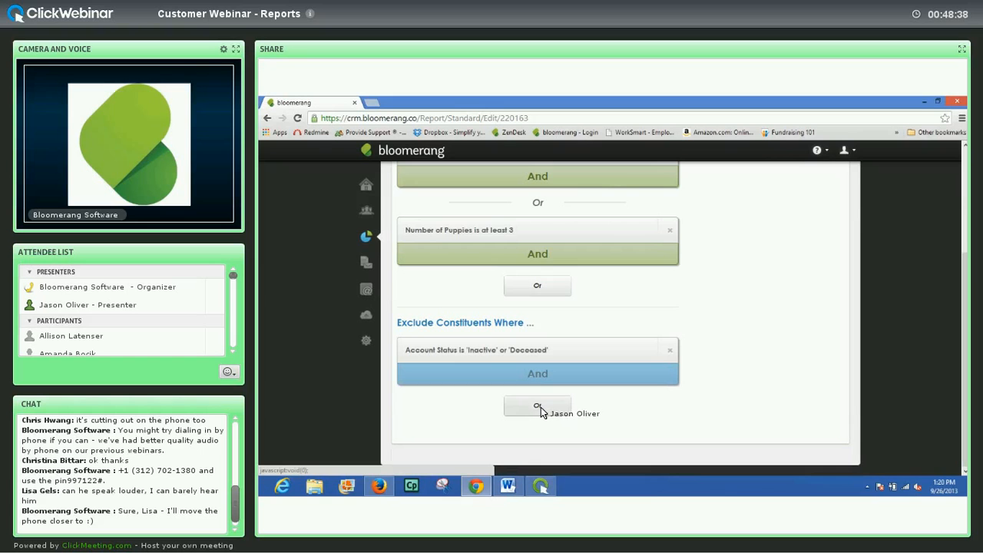
Add an Or exclude condition for constituents whose Type is Organization.
click(538, 406)
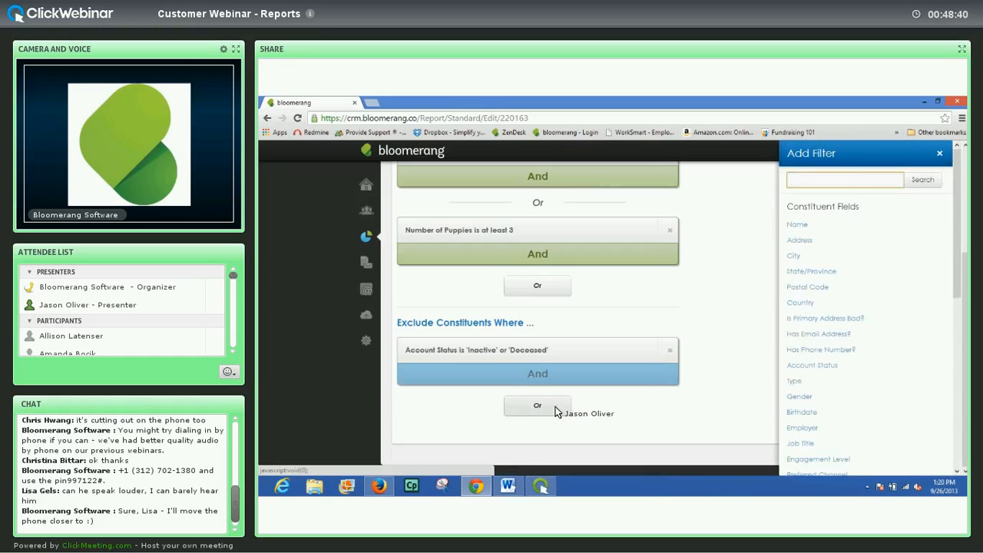
click(795, 382)
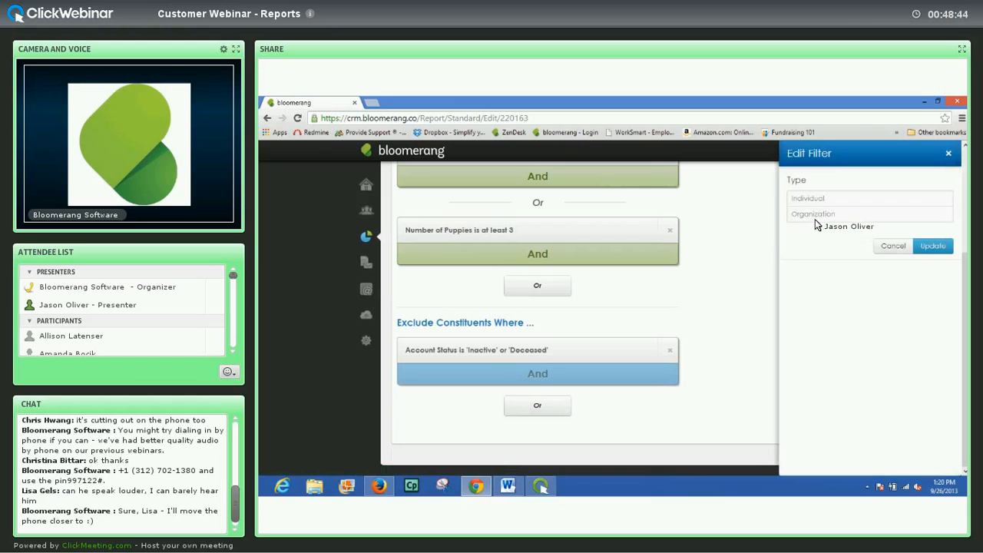
click(815, 217)
click(932, 246)
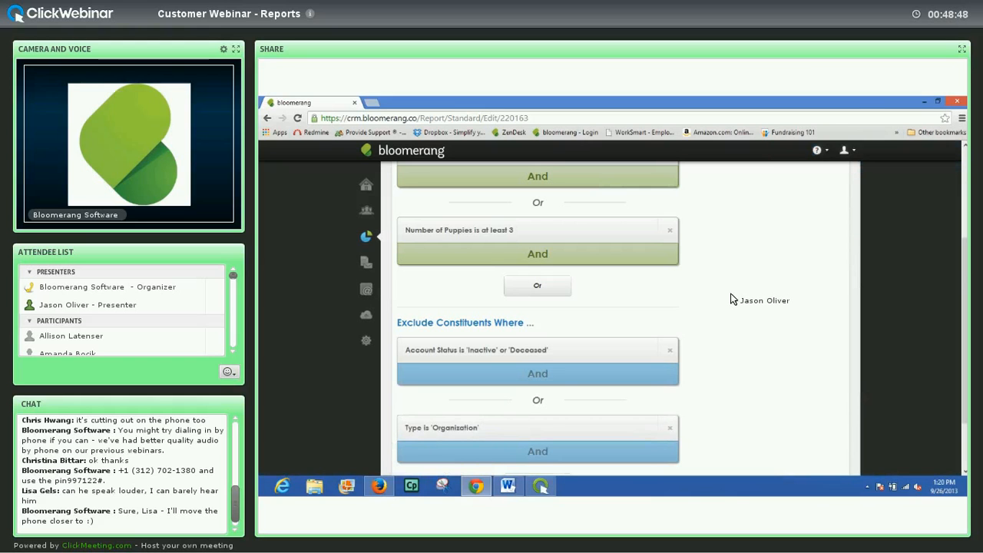
Review the combined include and exclude conditions, and save and run the All Indiana Constituents report to screen.
scroll(734, 299, down, 2)
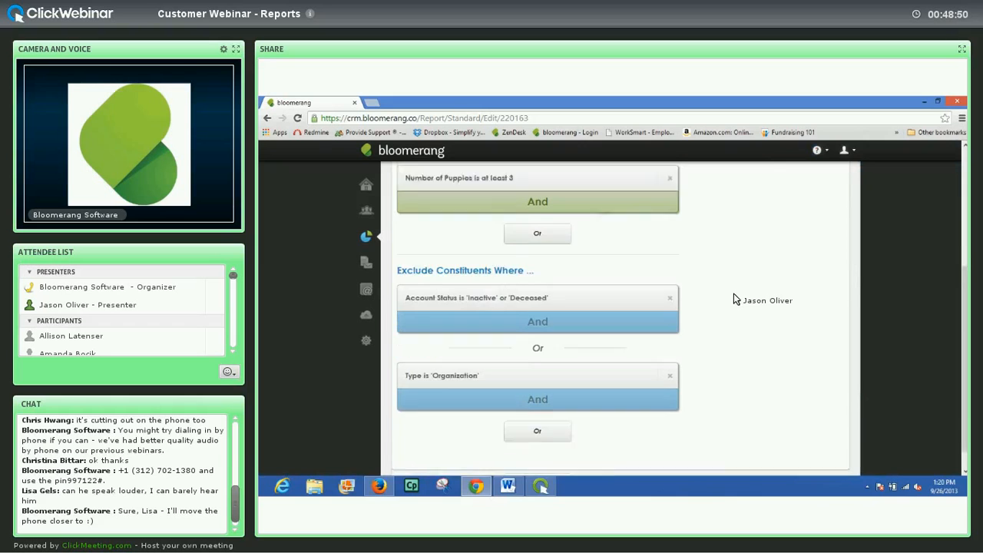
scroll(737, 300, up, 5)
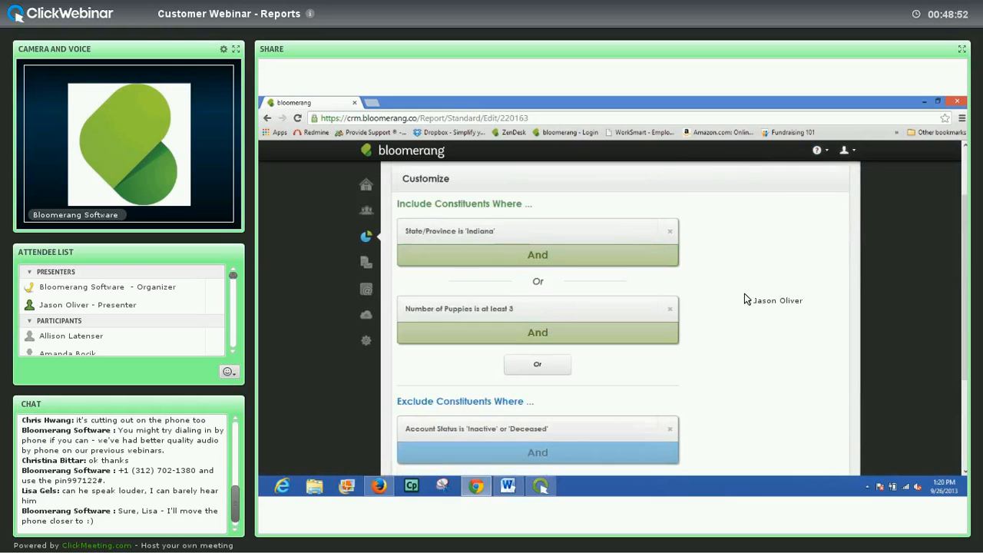
click(822, 184)
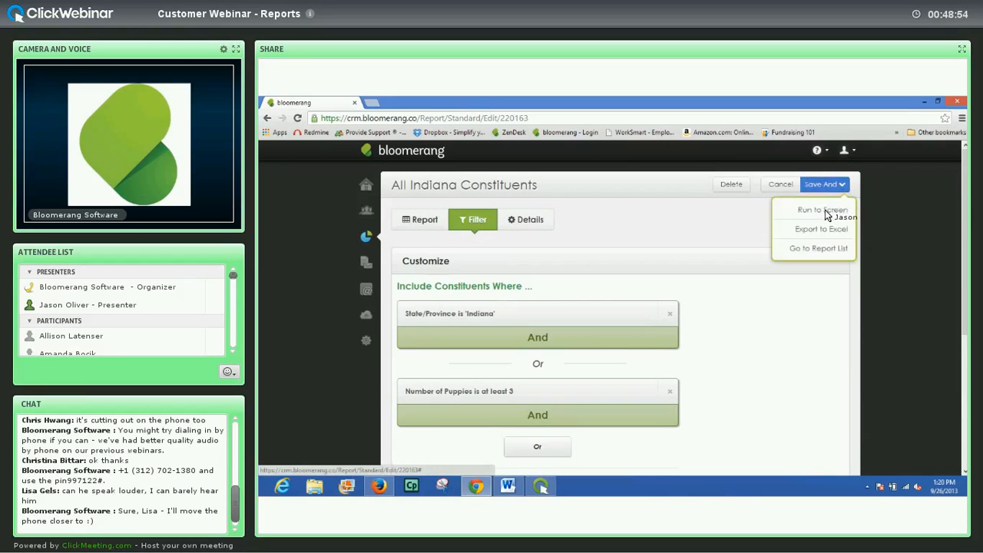
click(814, 212)
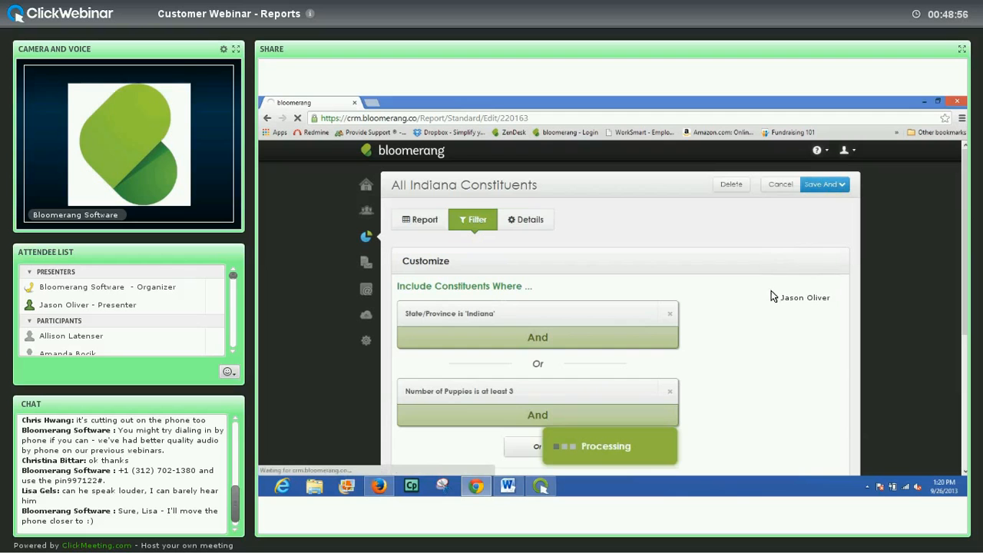
Look through the constituents in the All Indiana Constituents results and reopen the report for customizing.
scroll(545, 313, down, 5)
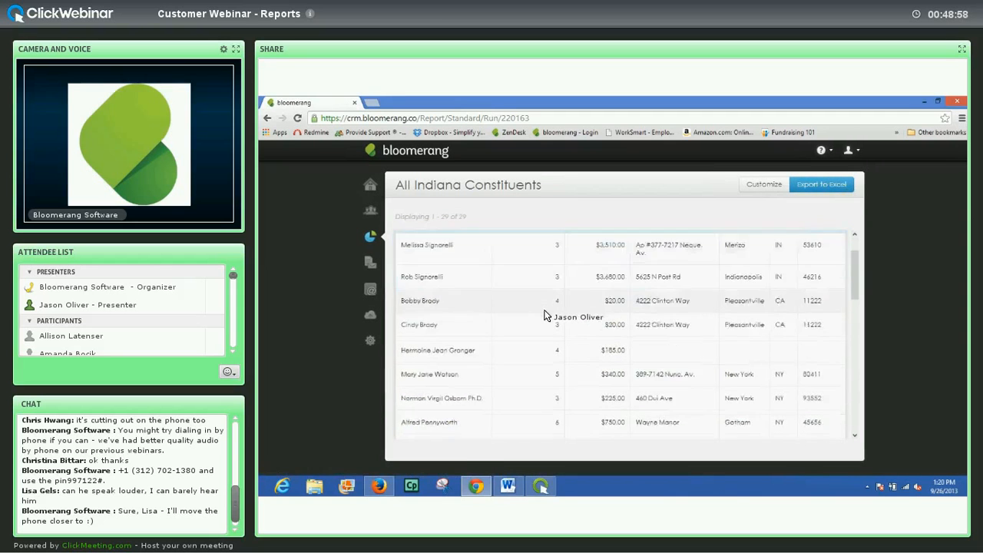
scroll(542, 311, down, 5)
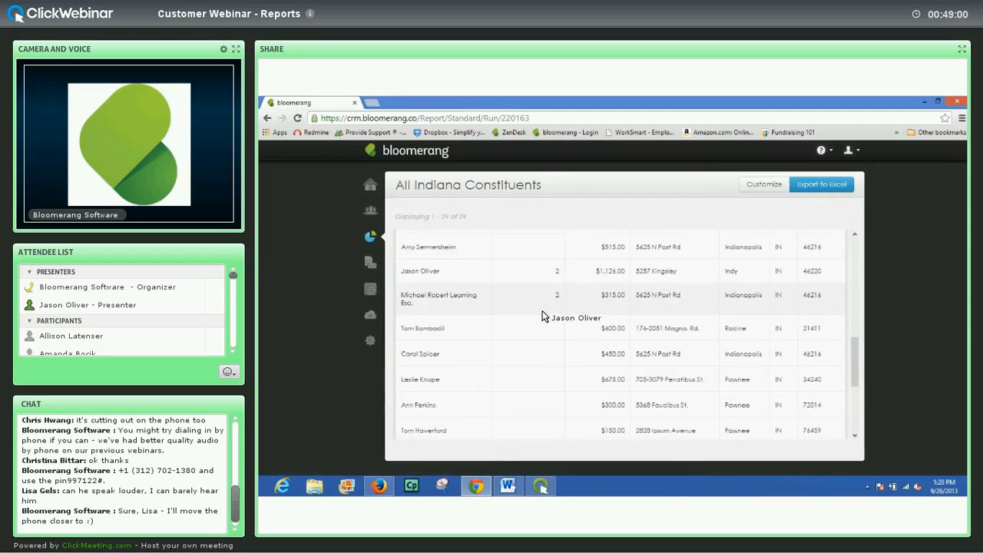
scroll(542, 314, down, 3)
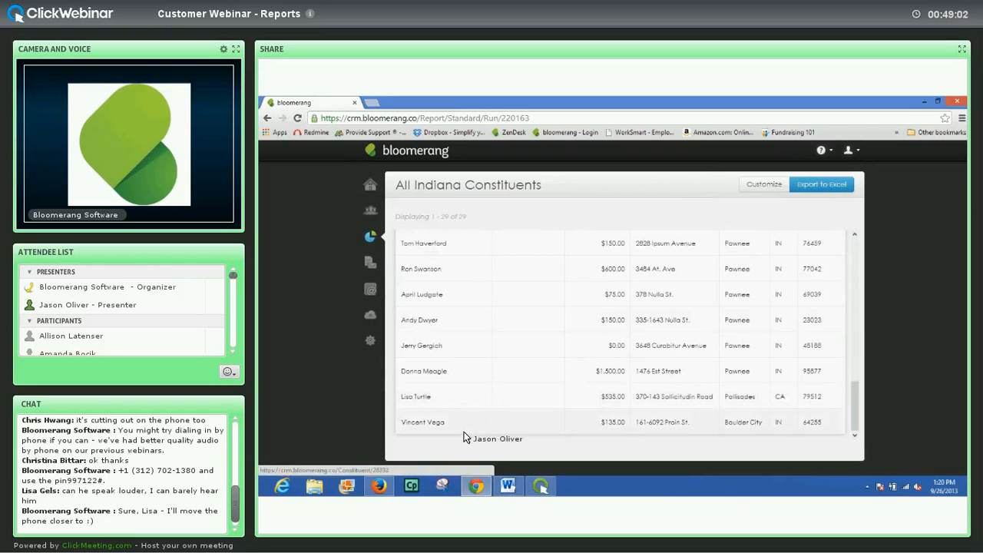
scroll(466, 388, up, 8)
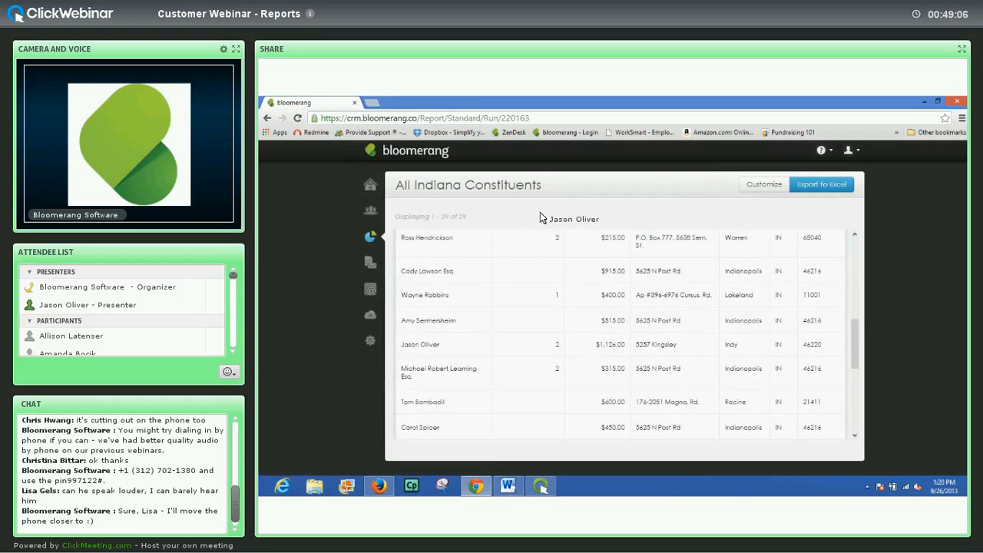
click(768, 184)
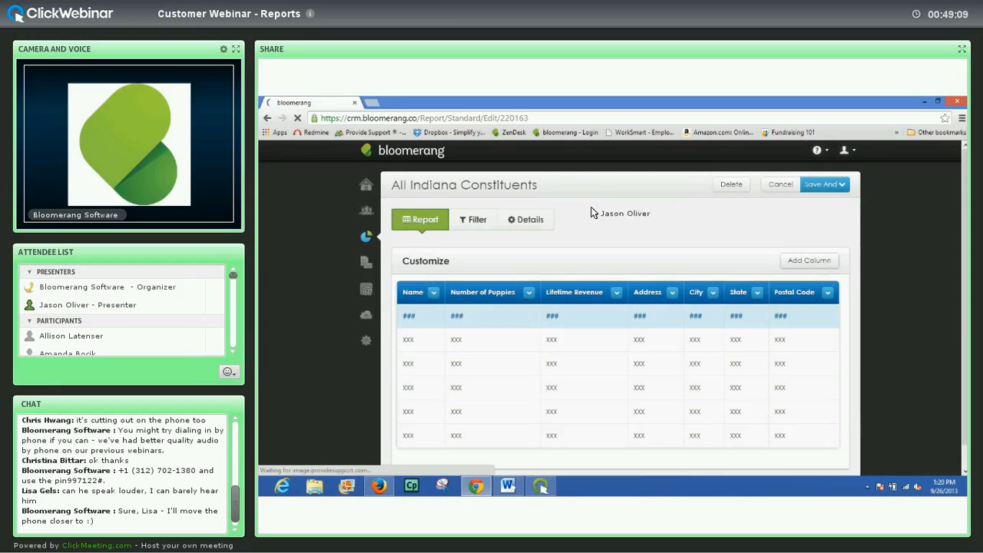
Add an include filter to the LYBUNT report for constituents whose Has Transaction in Date Range is Last Year.
click(474, 219)
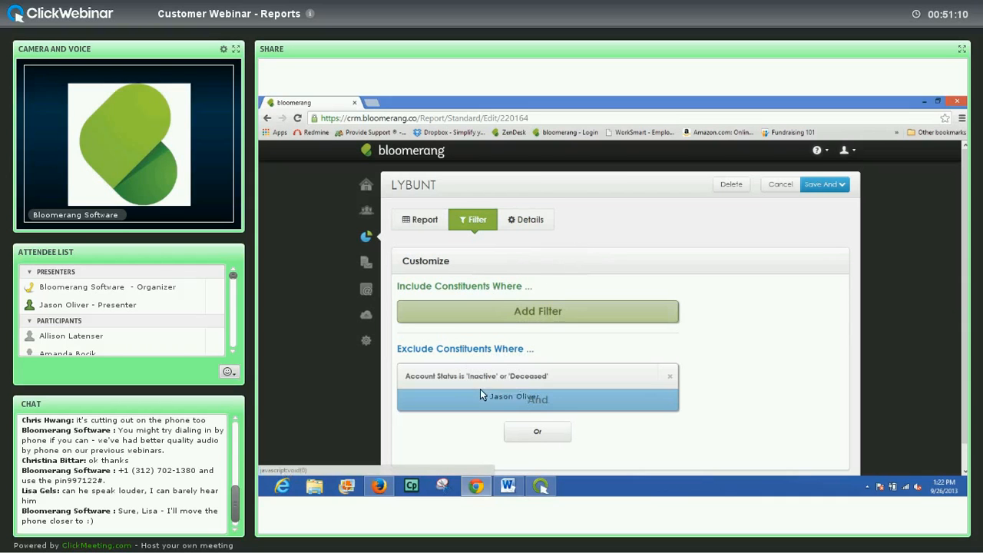
click(535, 313)
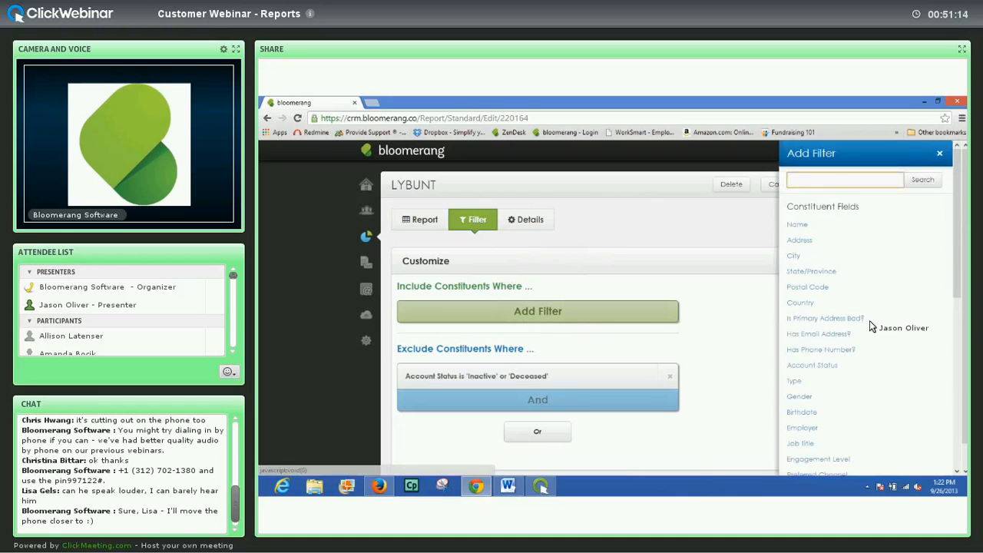
scroll(871, 323, down, 3)
scroll(877, 340, down, 5)
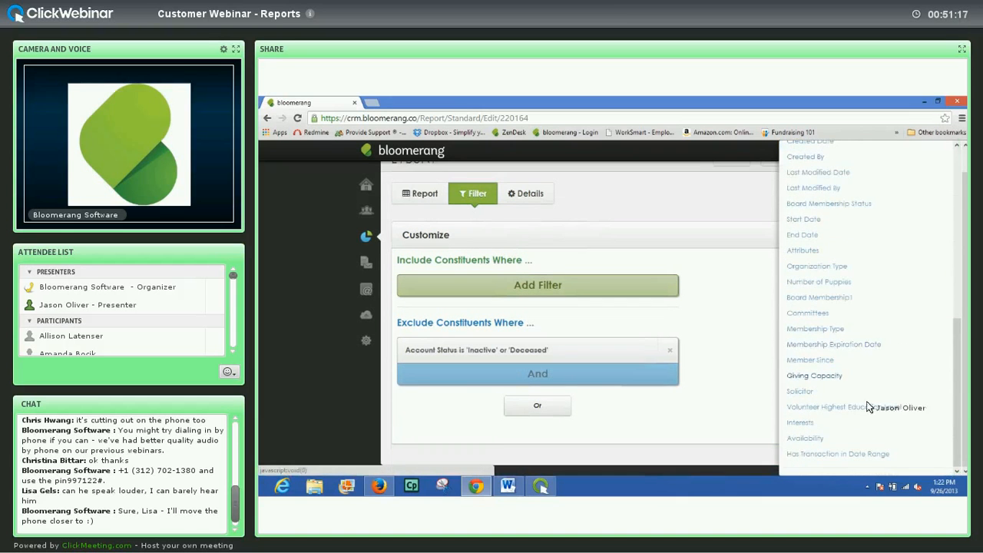
click(863, 452)
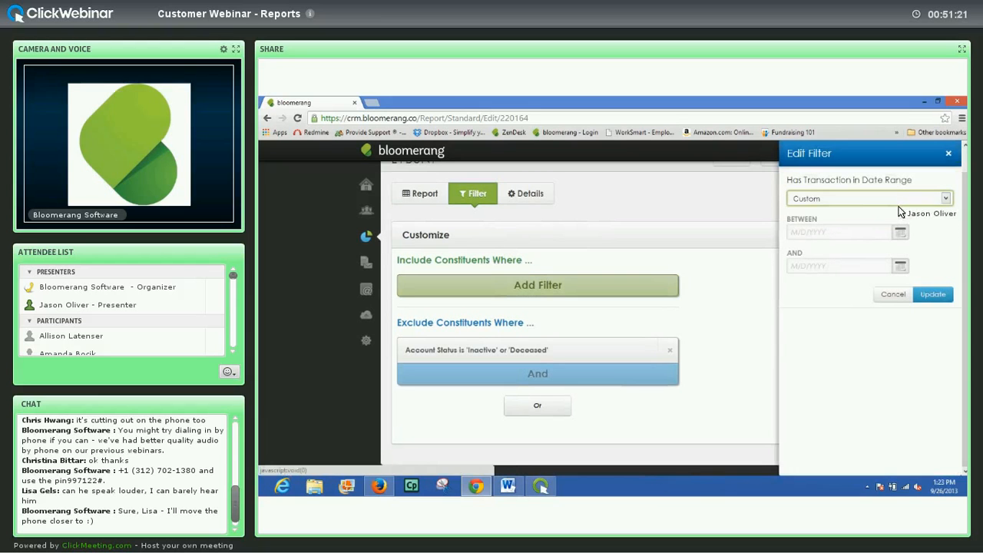
click(819, 233)
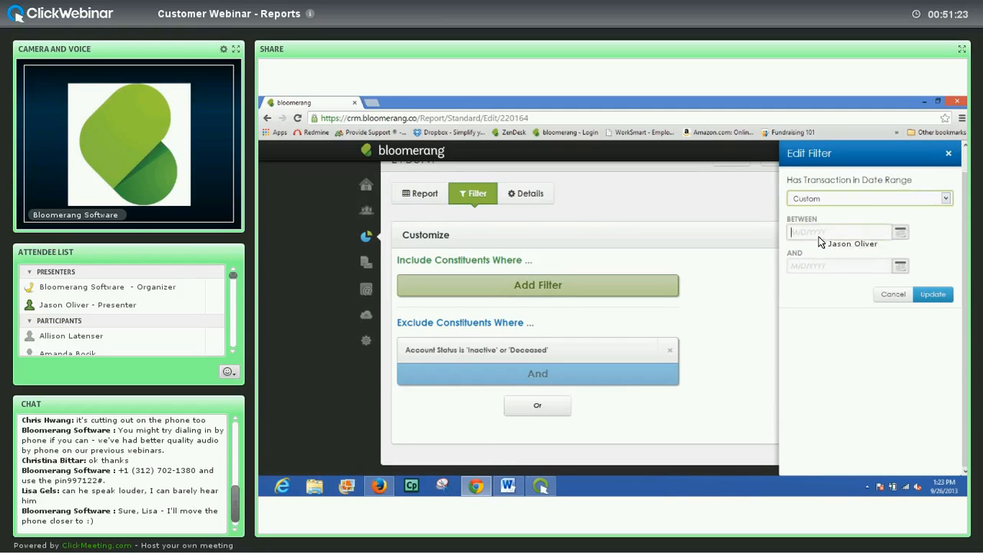
click(819, 263)
click(818, 232)
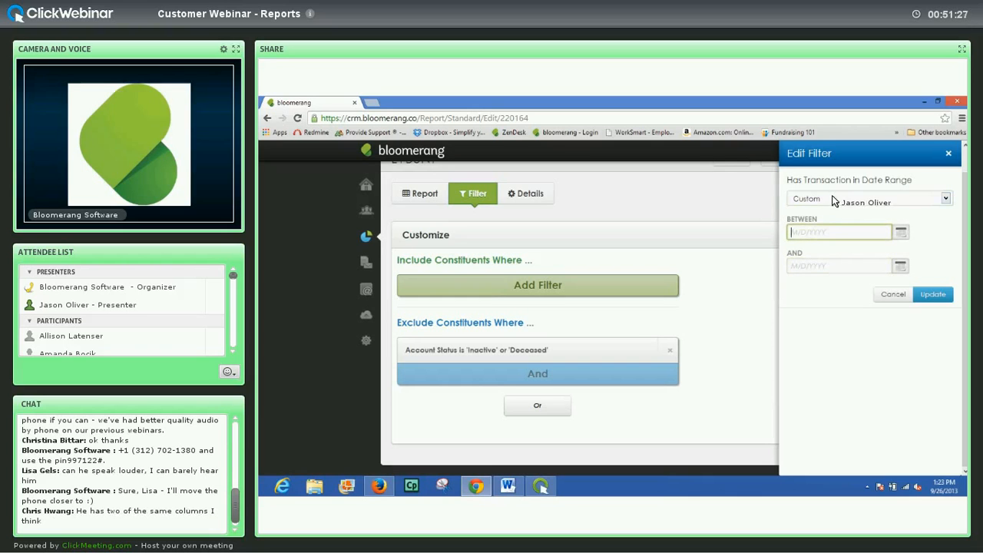
click(832, 196)
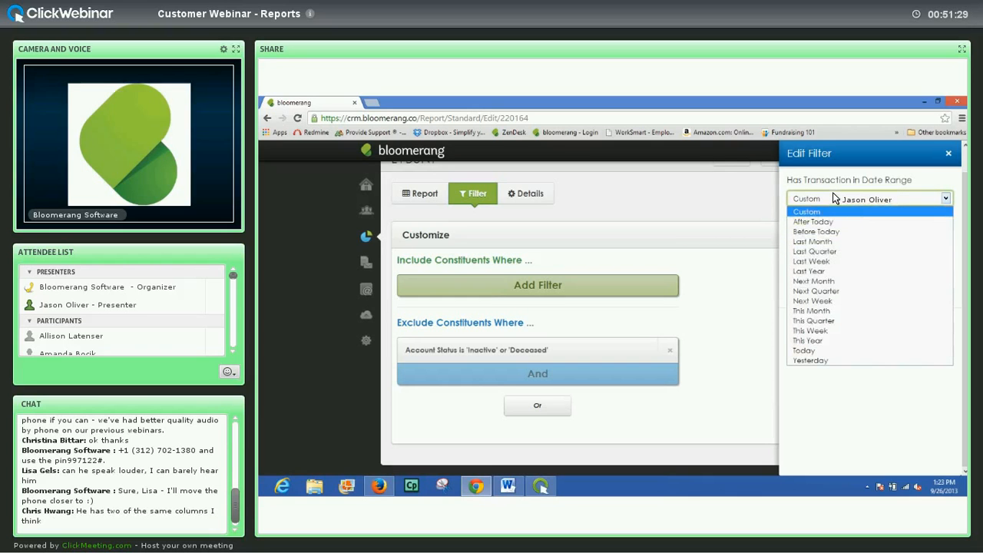
click(820, 271)
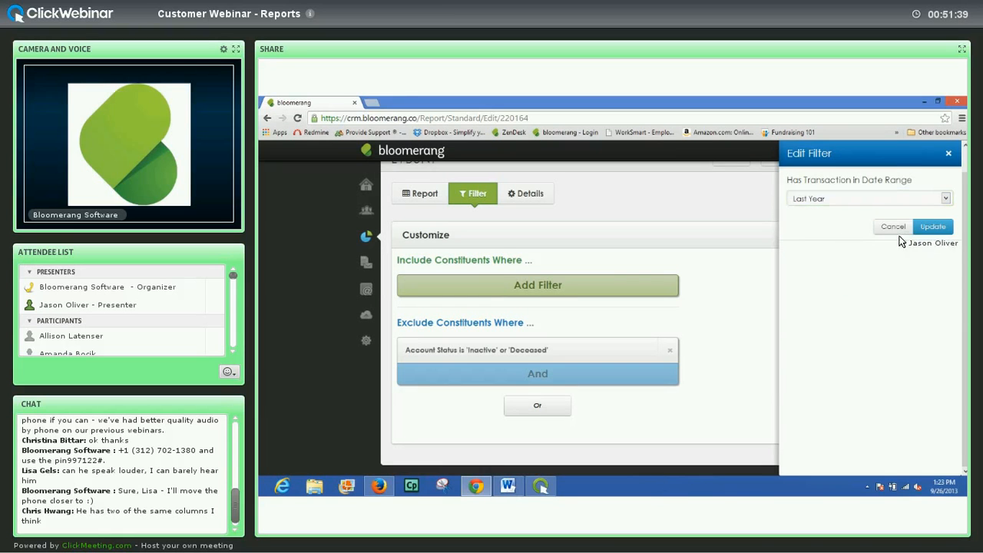
click(925, 225)
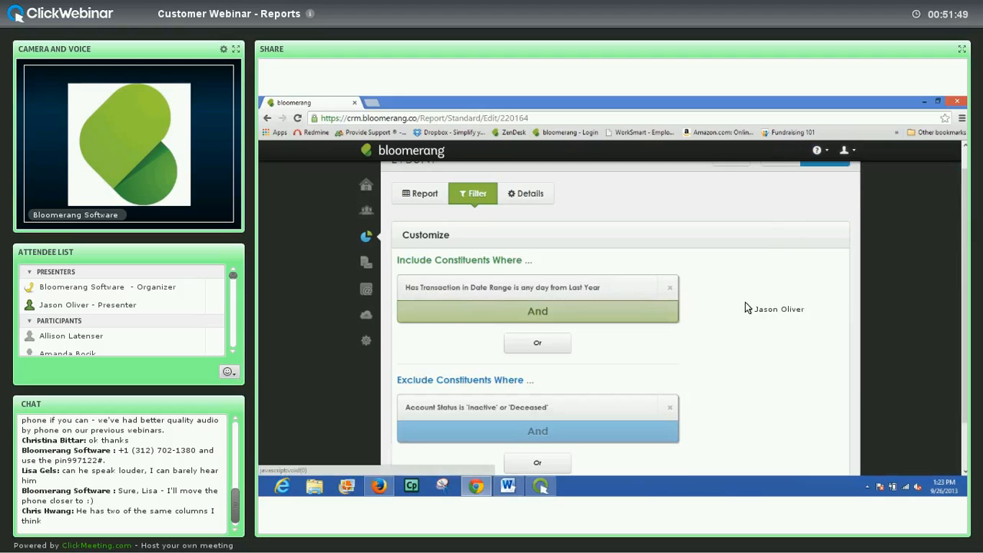
Add an Or exclude condition for constituents whose Has Transaction in Date Range is This Year.
scroll(736, 325, down, 1)
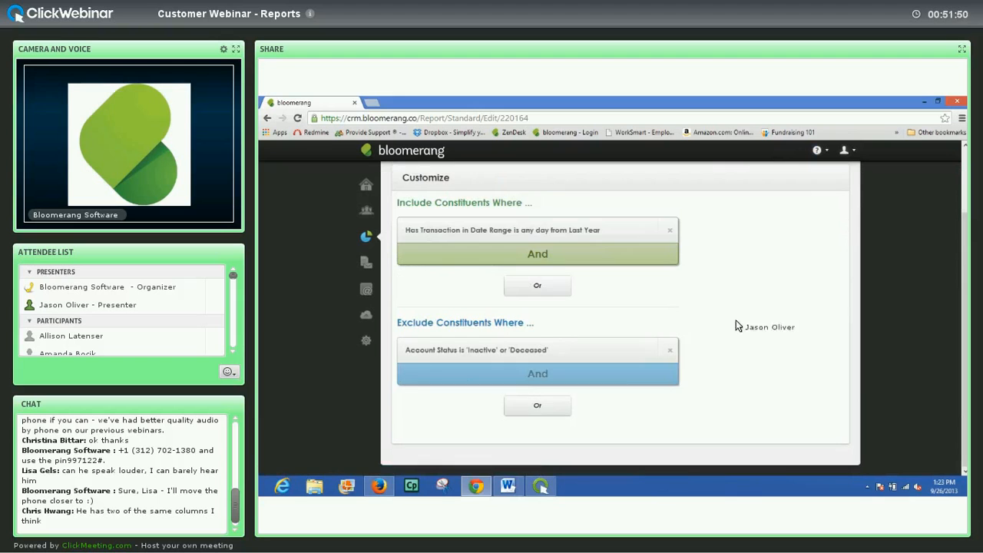
click(535, 404)
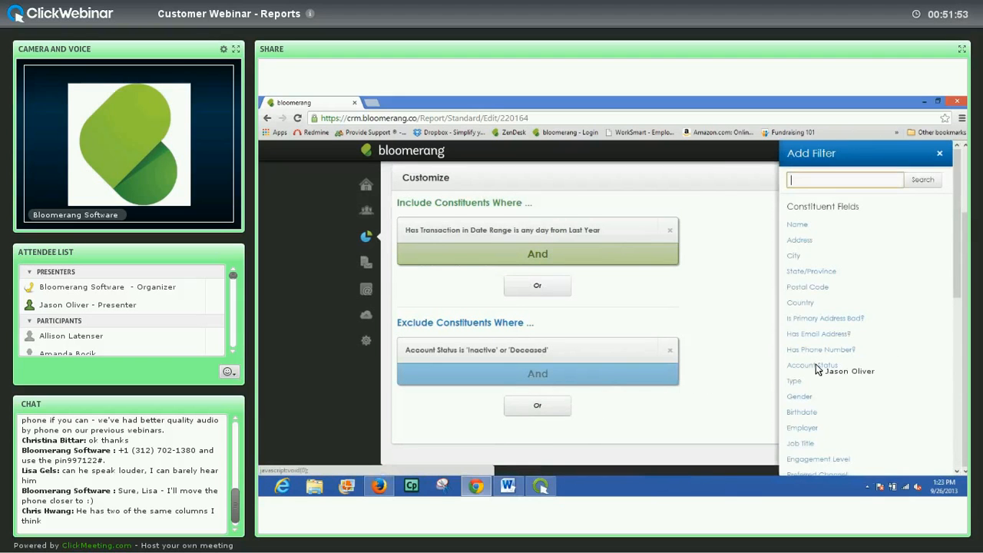
scroll(834, 367, down, 3)
scroll(835, 366, down, 4)
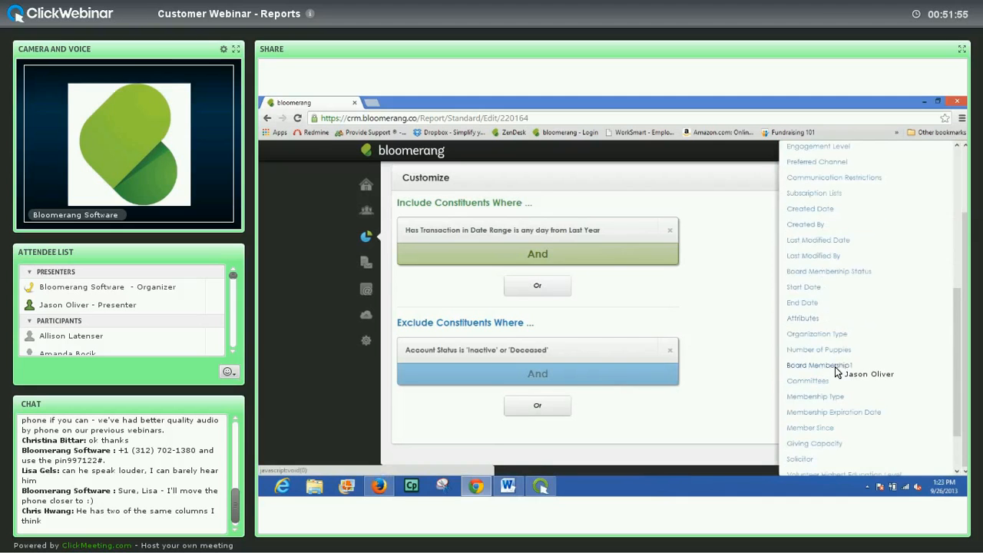
scroll(836, 370, down, 1)
scroll(834, 366, down, 1)
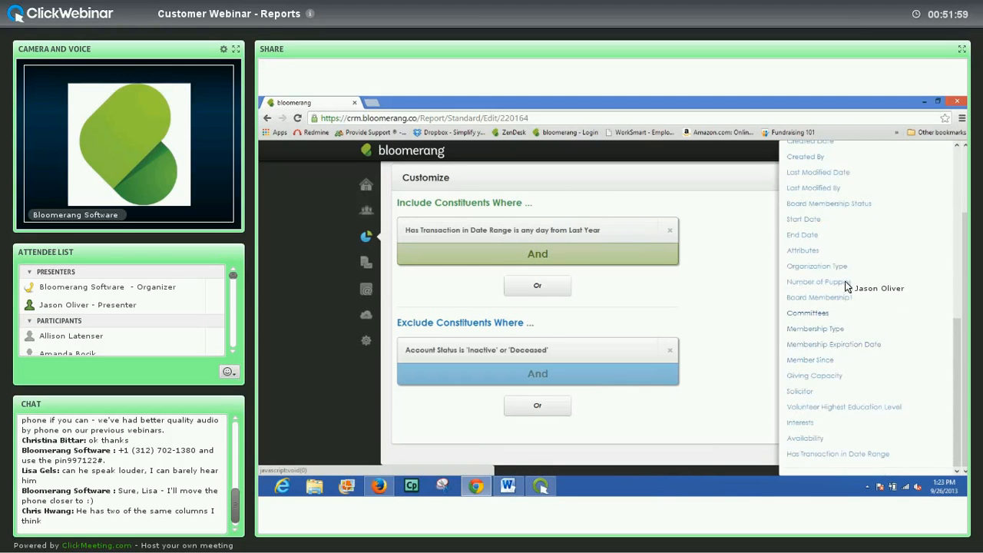
scroll(834, 176, up, 4)
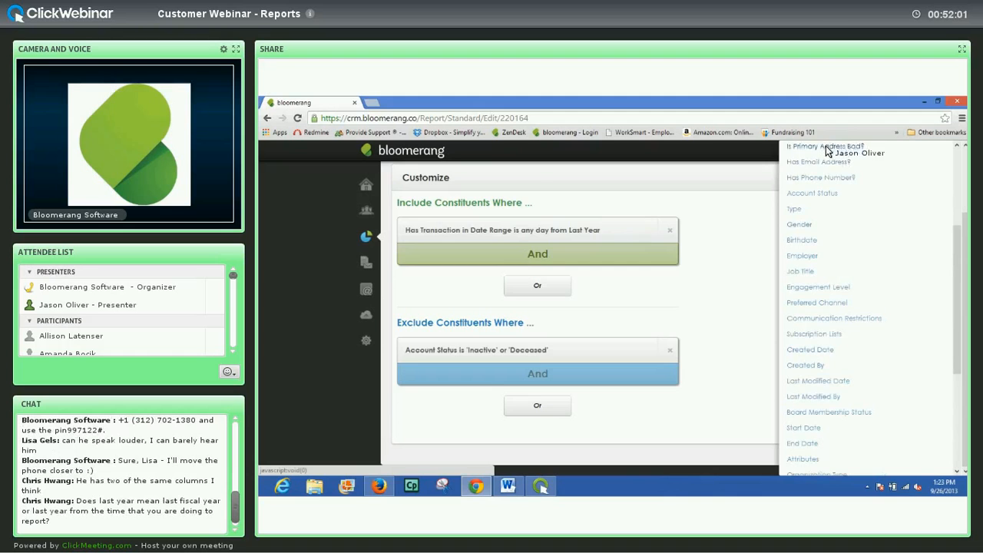
scroll(822, 157, up, 5)
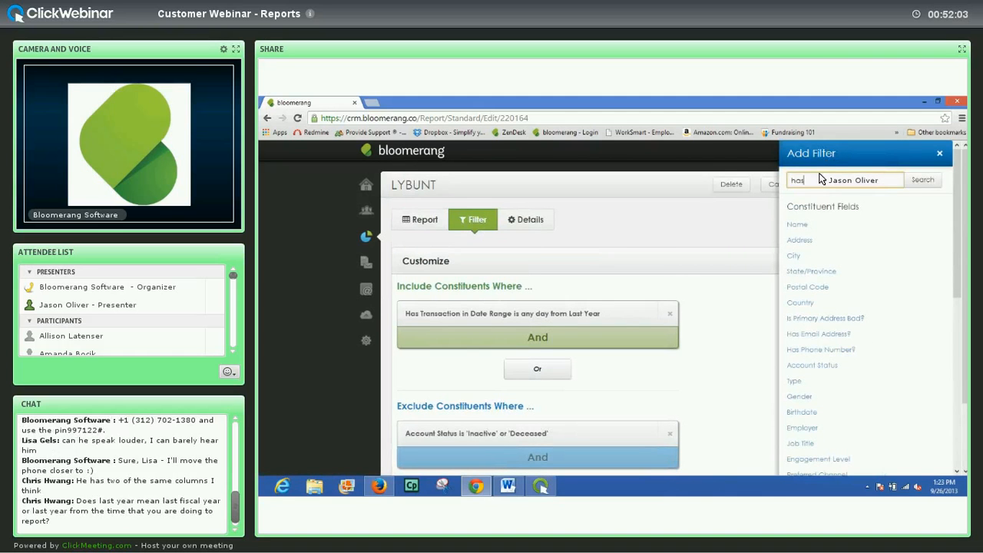
click(828, 256)
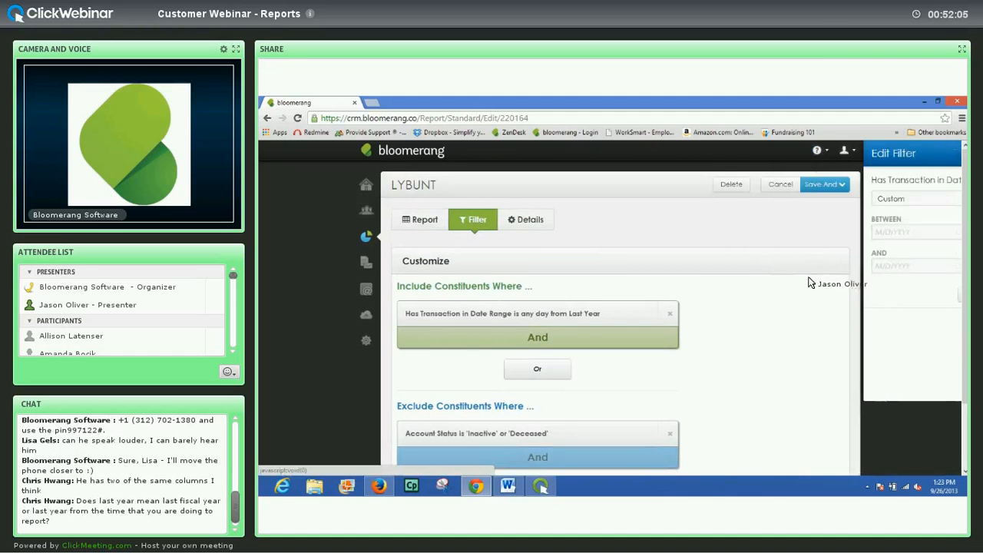
click(823, 198)
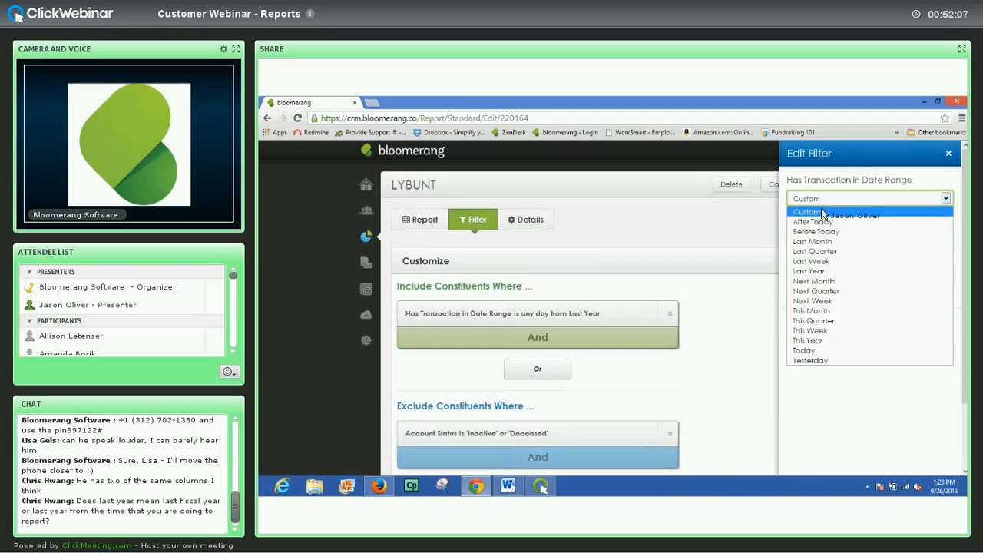
click(811, 341)
click(930, 227)
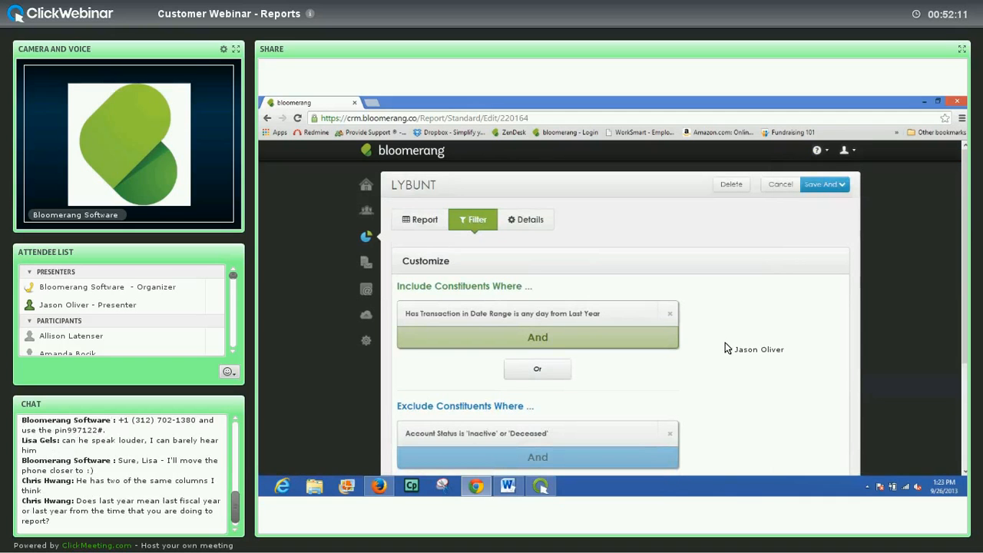
Check the LYBUNT report's include and exclude conditions, and save and run the report to screen.
scroll(725, 344, down, 1)
scroll(724, 343, down, 2)
scroll(726, 334, up, 1)
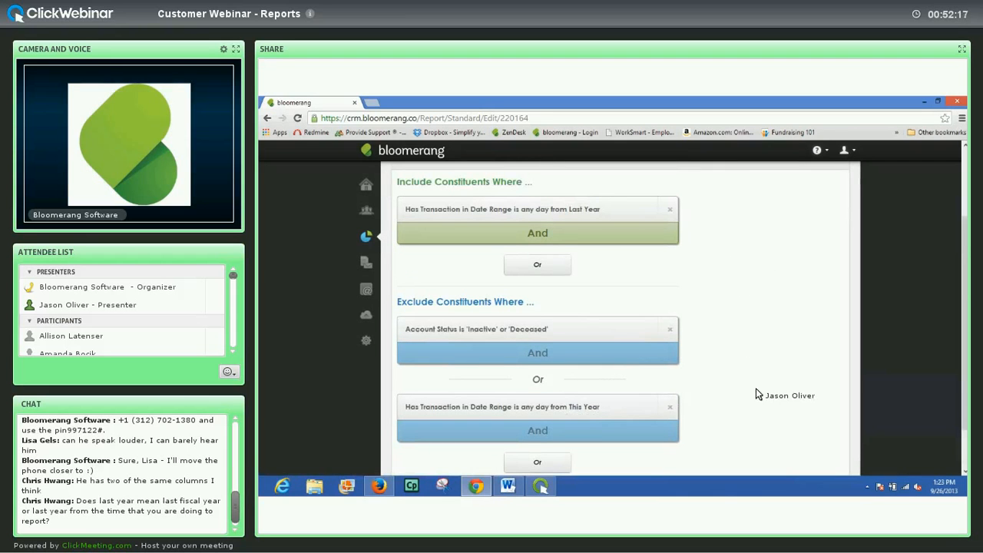
scroll(760, 345, up, 2)
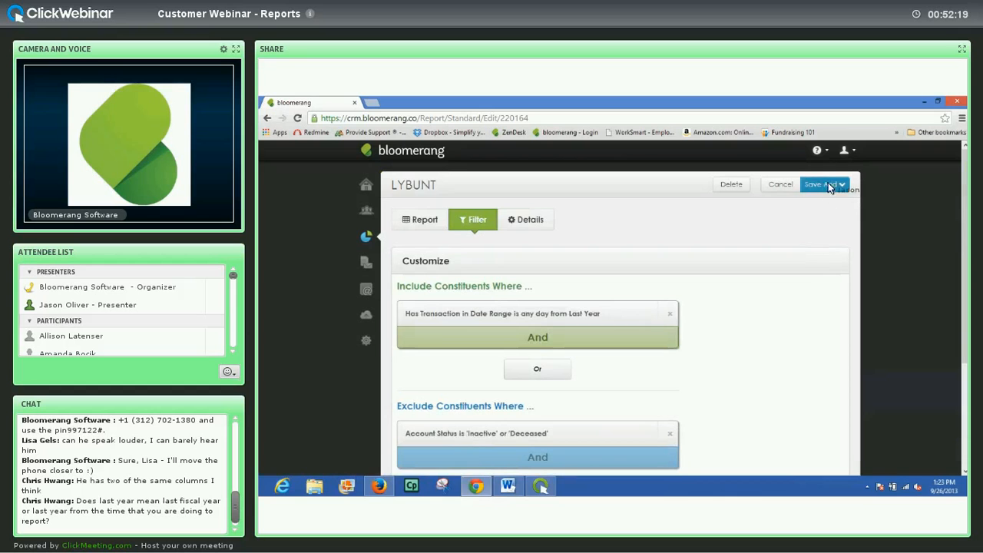
click(830, 189)
click(824, 208)
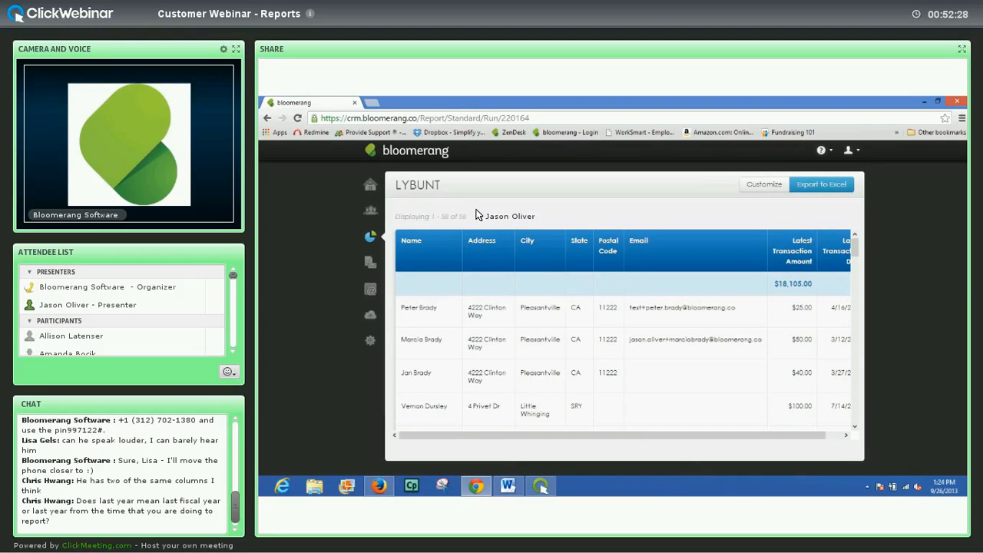
Examine the Latest Transaction Amount and Latest Transaction Date values throughout the LYBUNT results.
drag(698, 435, 777, 434)
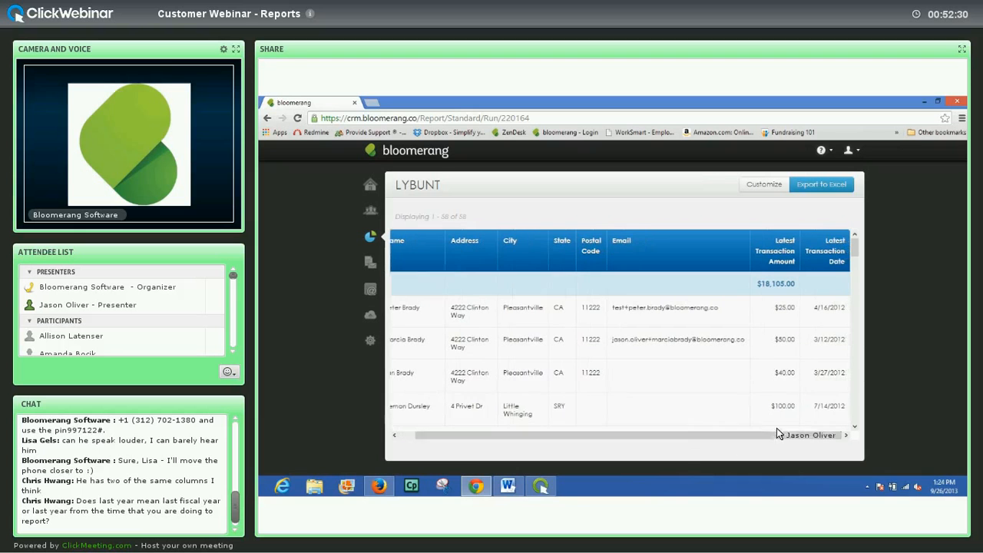
scroll(832, 284, down, 3)
scroll(830, 298, down, 8)
scroll(827, 327, down, 8)
drag(853, 404, 812, 252)
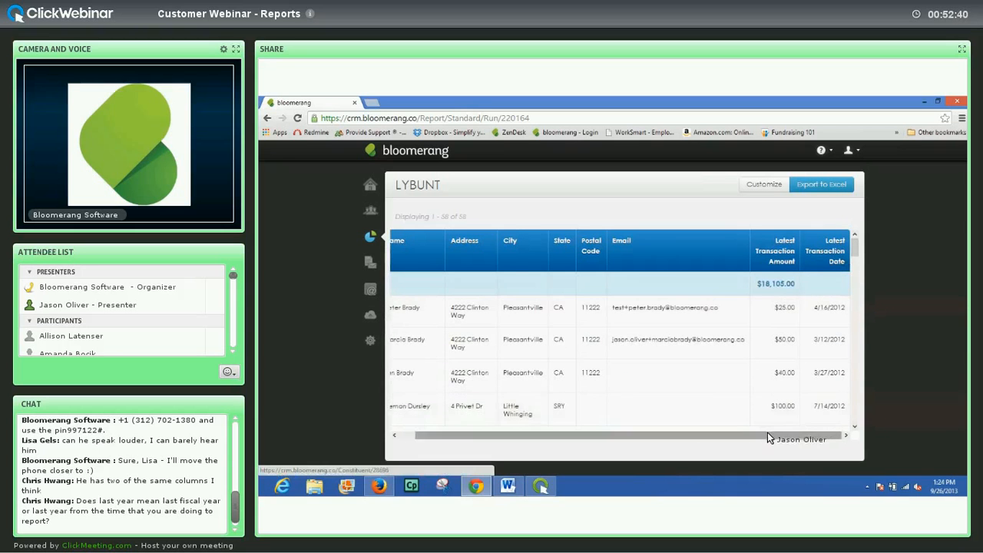
drag(767, 432, 734, 435)
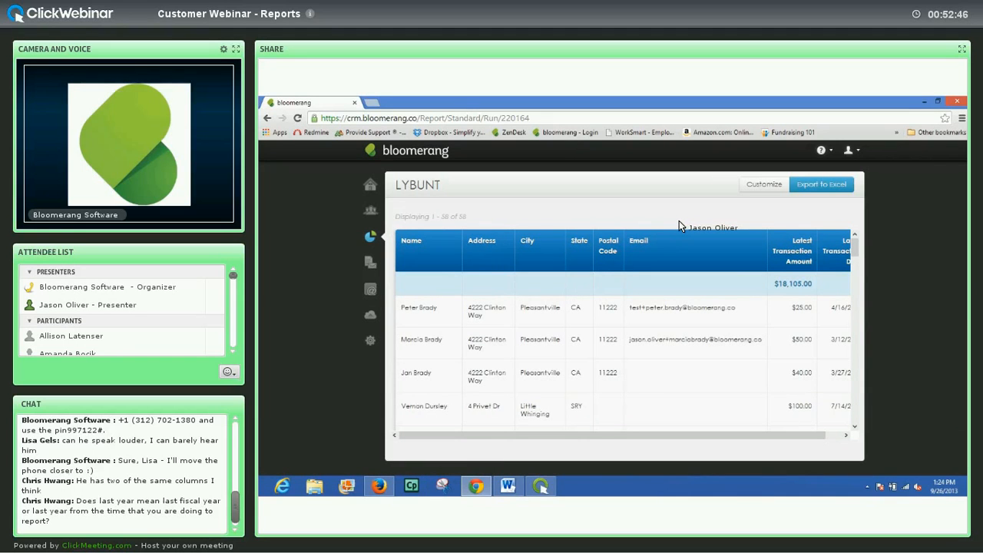
Change the LYBUNT report's include filter for Has Transaction in Date Range to a Custom range ending 09/26/2013.
click(764, 184)
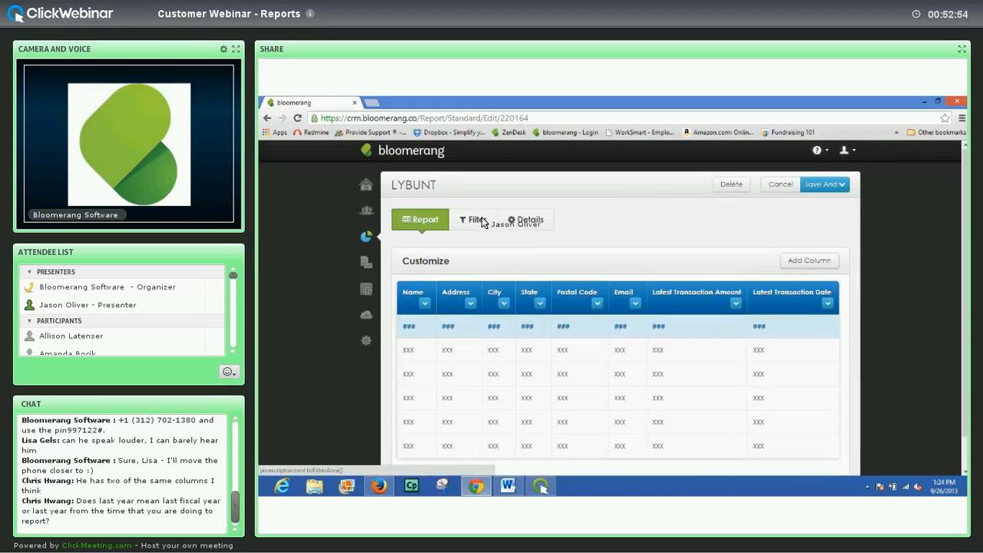
click(476, 220)
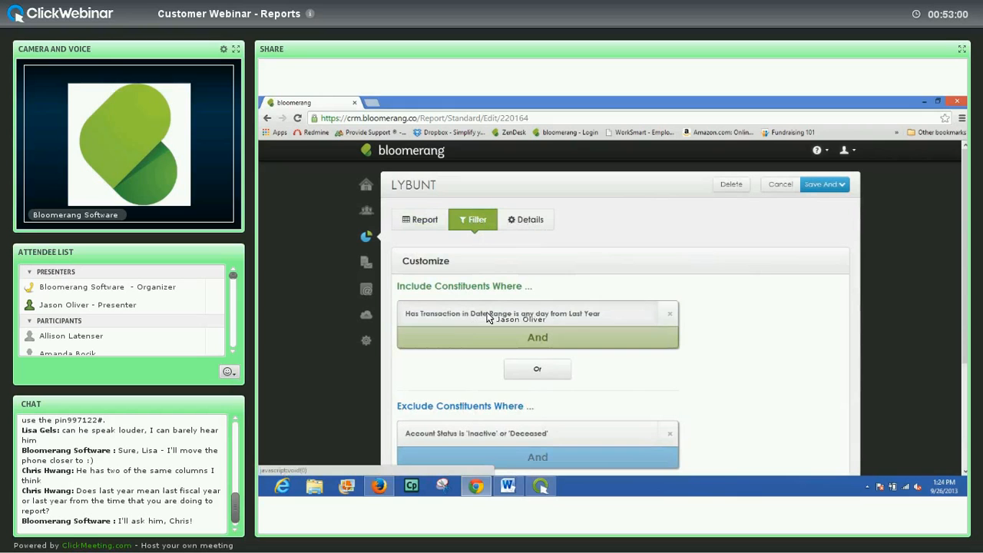
click(576, 315)
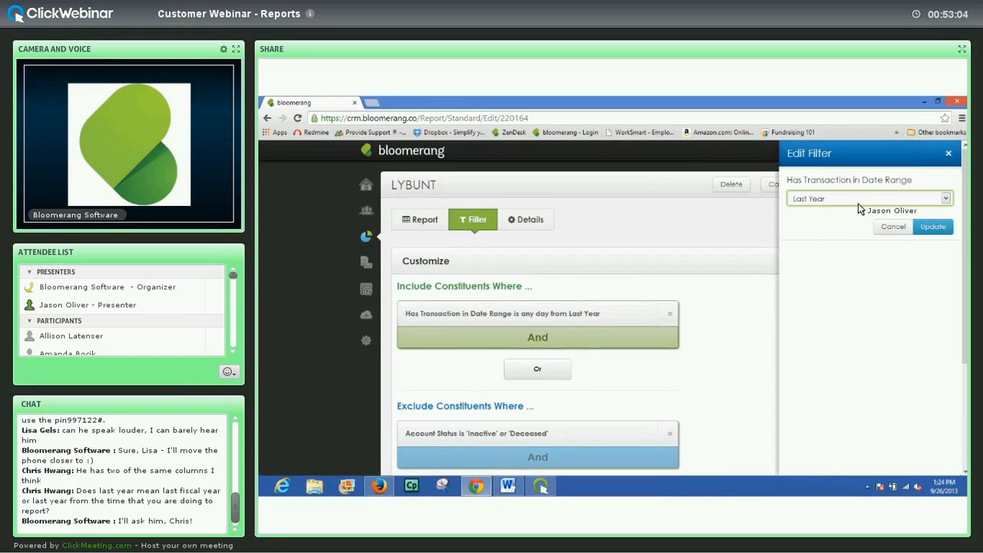
click(877, 201)
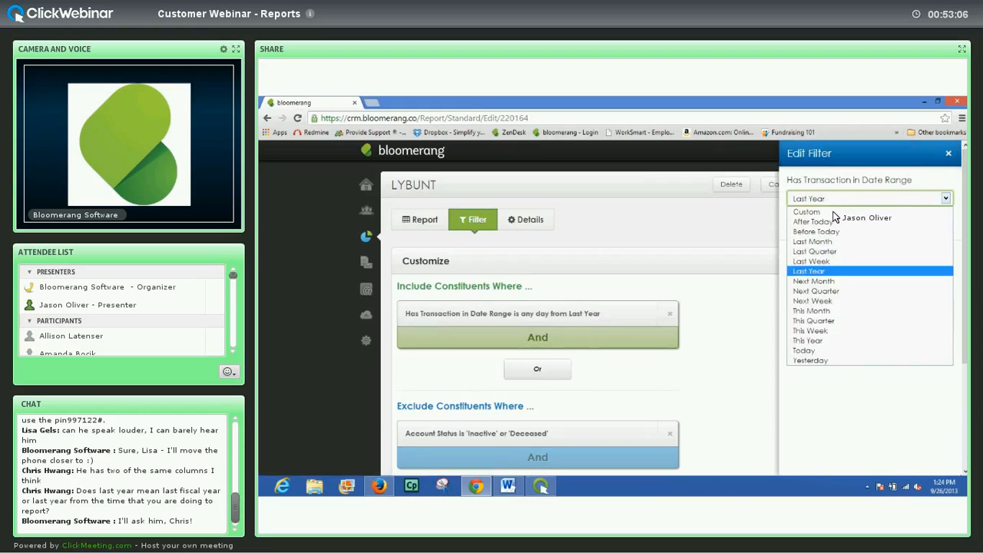
click(831, 213)
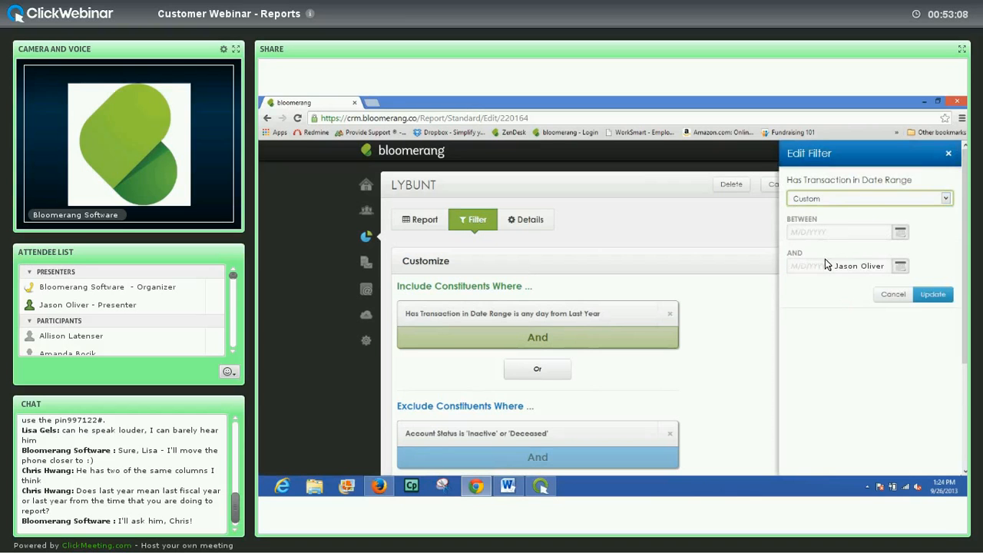
click(900, 266)
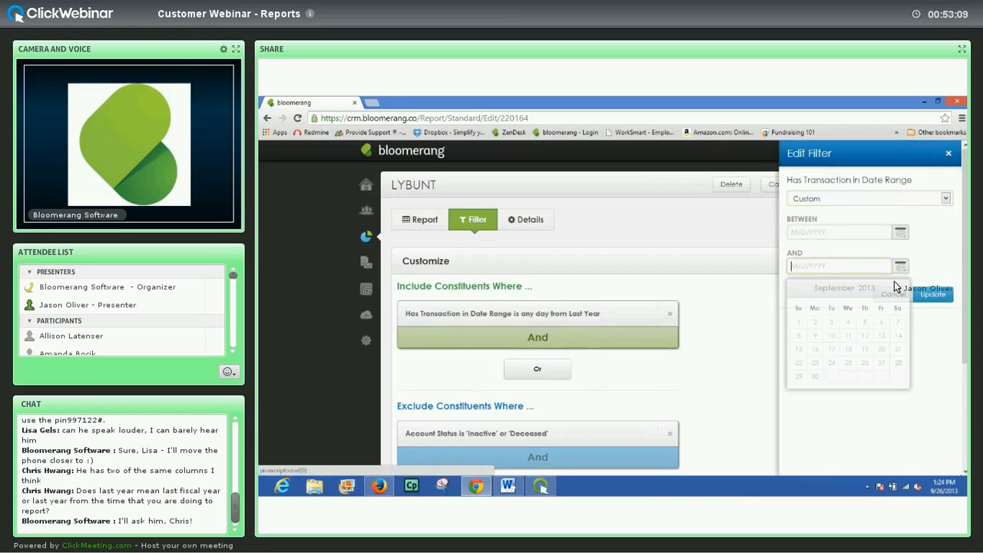
click(865, 364)
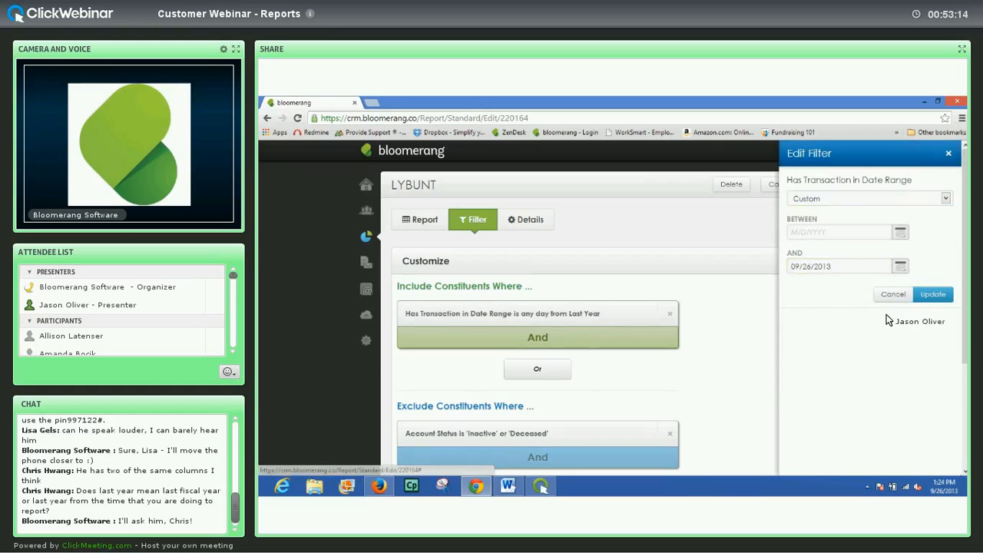
click(933, 294)
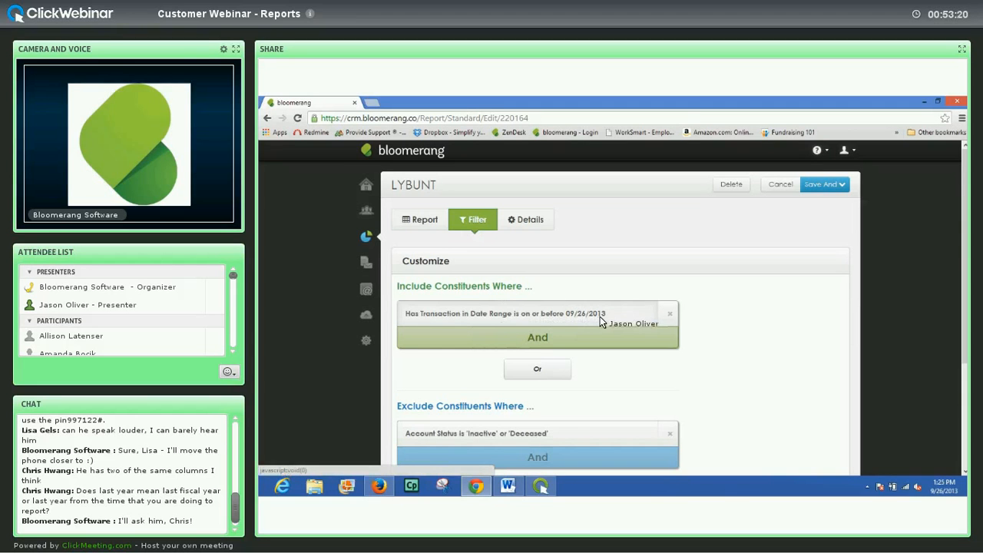
Check the LYBUNT report's exclude conditions against the changed include filter, and save and run the report to screen.
scroll(606, 319, down, 2)
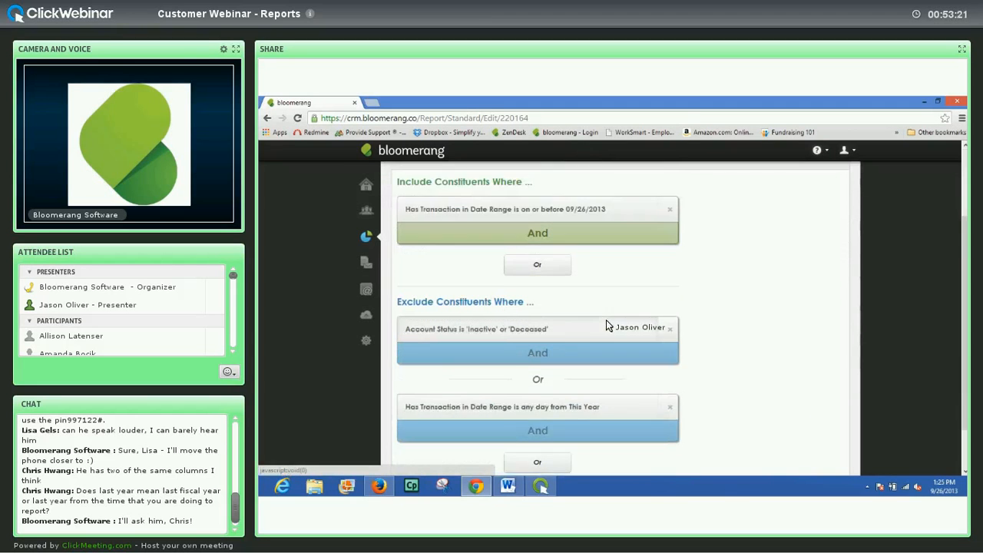
scroll(606, 320, down, 1)
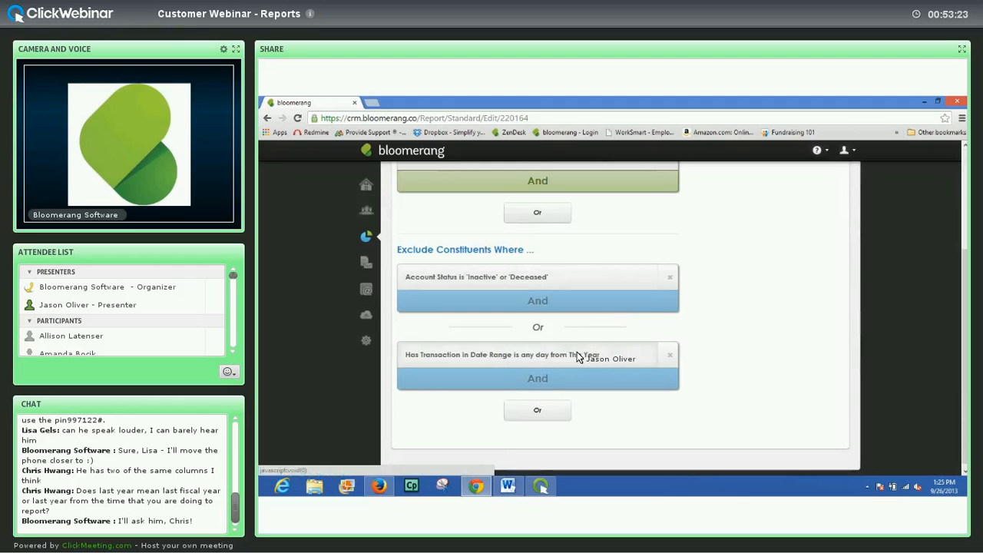
scroll(777, 308, up, 3)
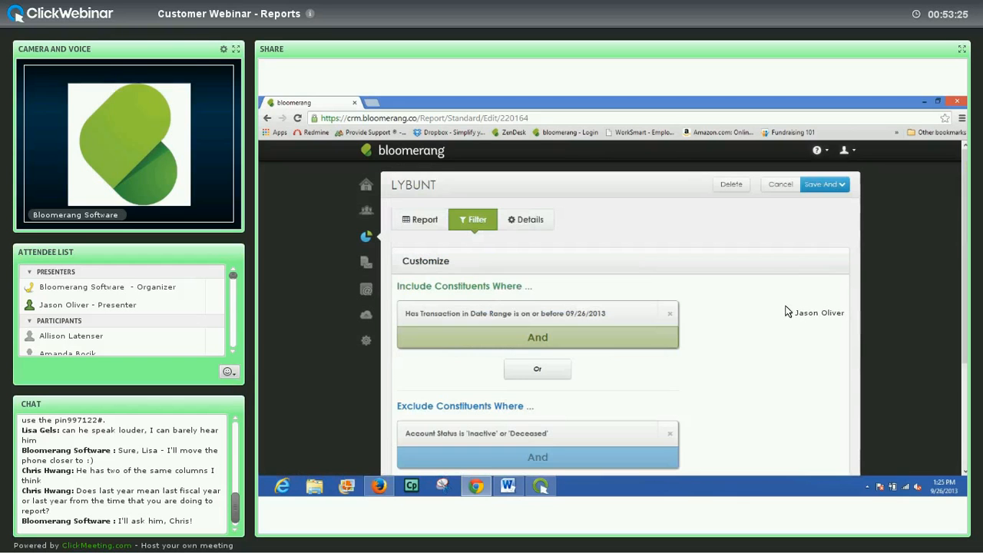
click(821, 188)
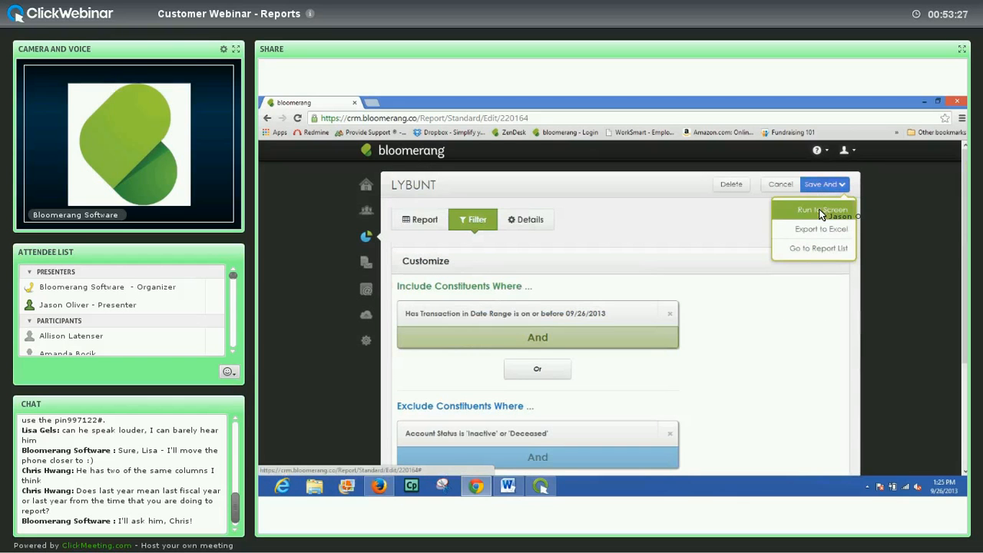
click(820, 210)
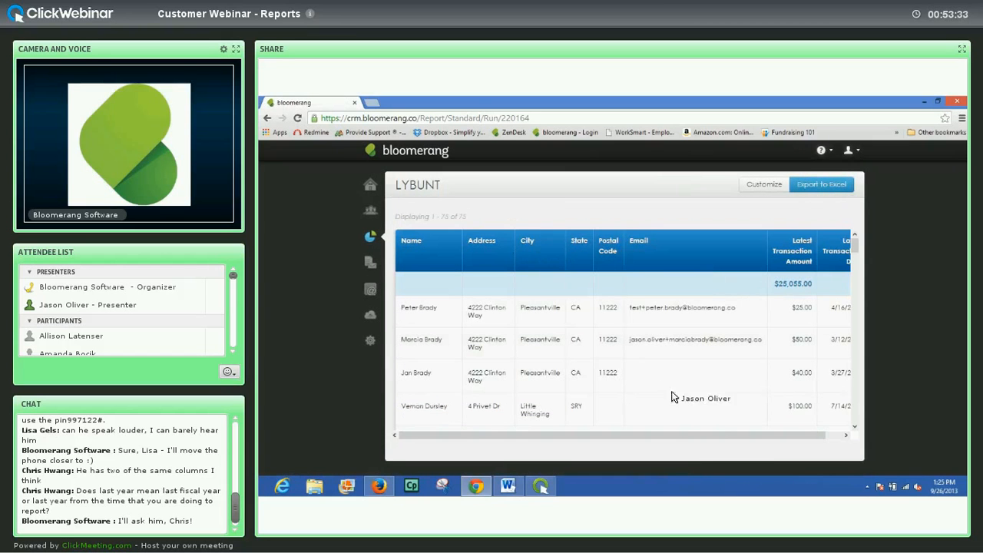
Examine the Latest Transaction Amount and Latest Transaction Date values in the LYBUNT results for the custom date range.
scroll(726, 429, right, 1)
scroll(761, 421, down, 5)
scroll(764, 418, up, 3)
scroll(824, 350, down, 5)
scroll(828, 348, down, 2)
scroll(840, 340, up, 3)
drag(854, 284, 854, 253)
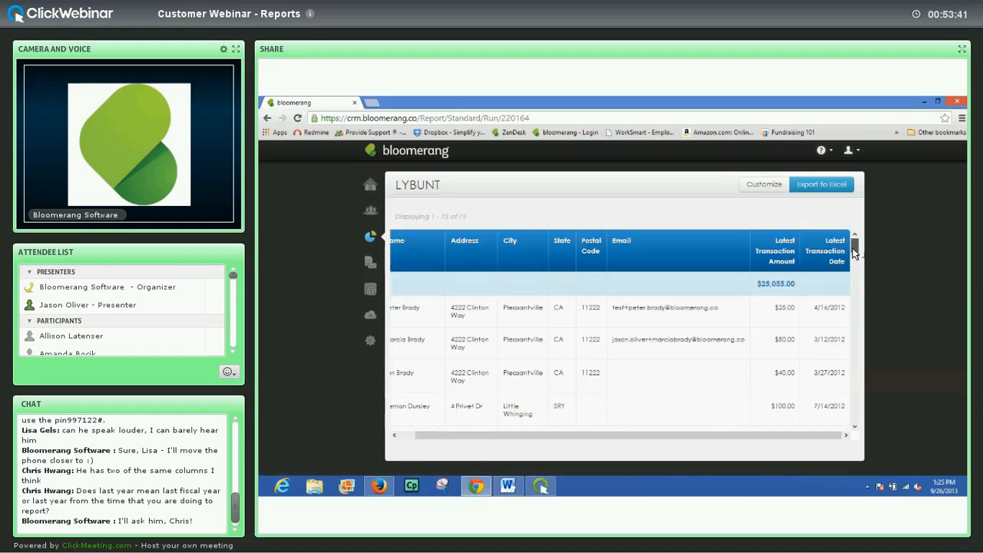
drag(712, 435, 661, 417)
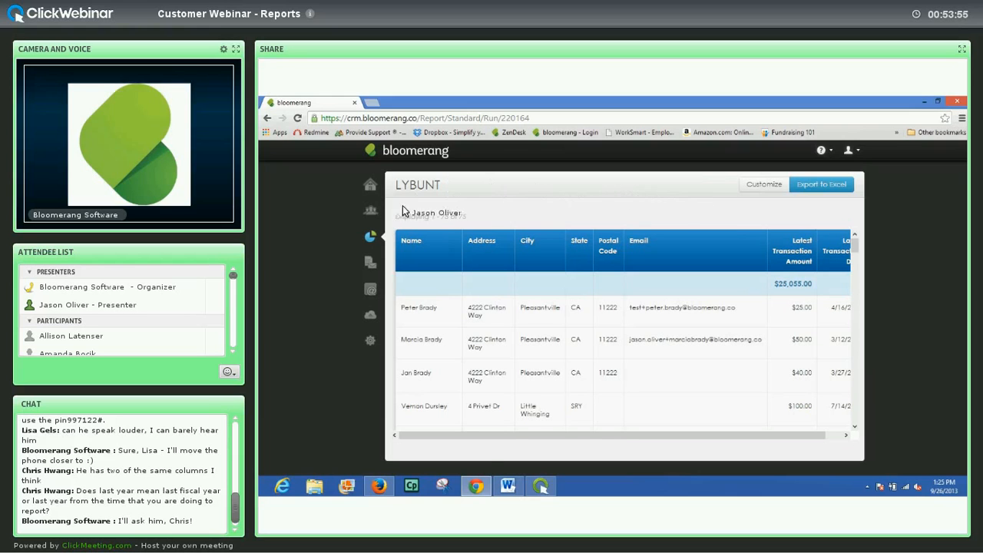
Create a report from the Transaction List template named All Transactions Last Year, and save it for customizing.
click(367, 240)
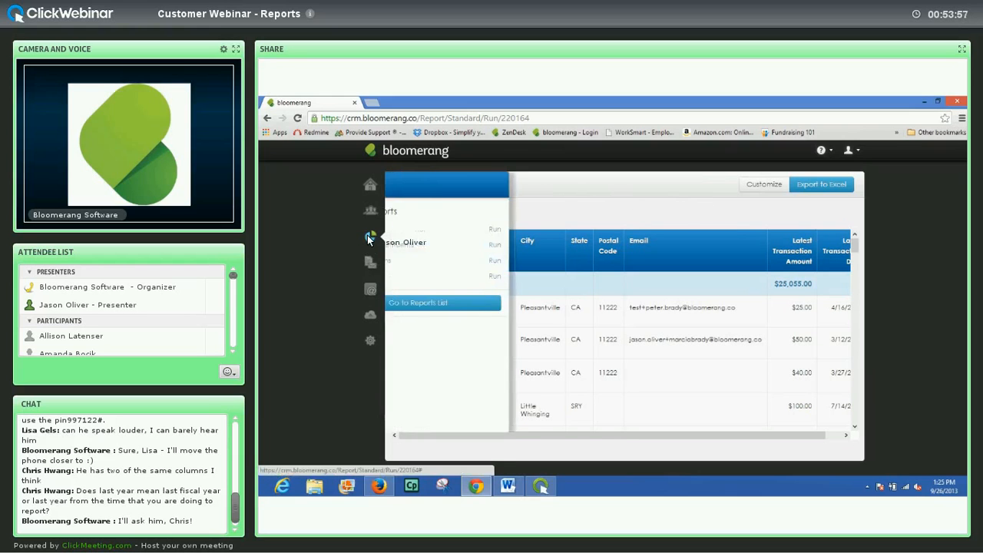
click(467, 300)
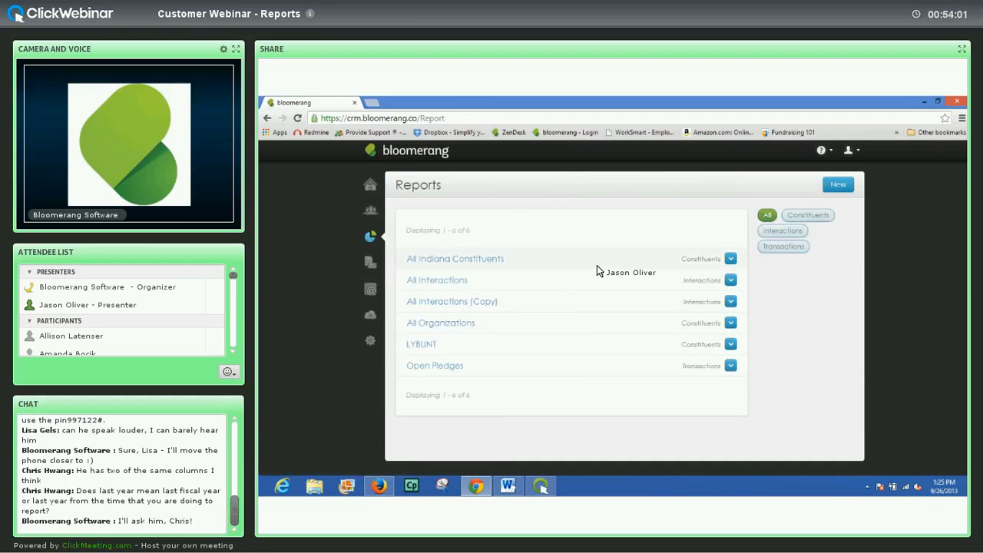
click(838, 185)
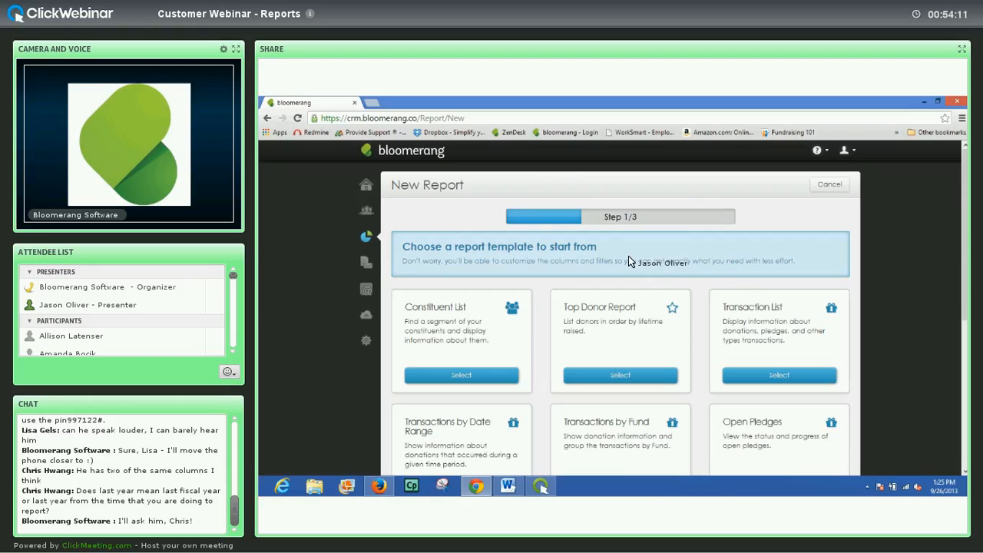
click(773, 374)
text(All Transactions L)
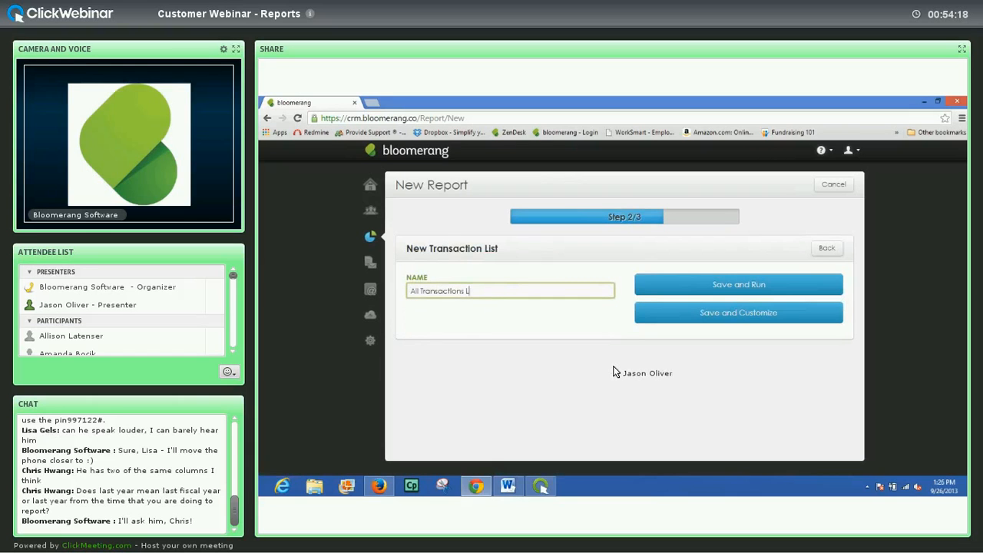
text(ast Year)
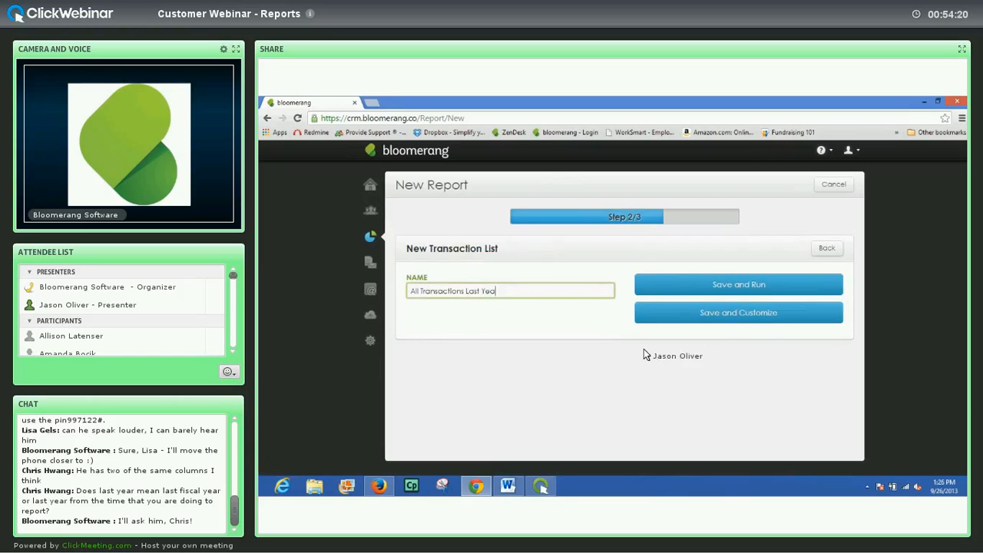
click(749, 310)
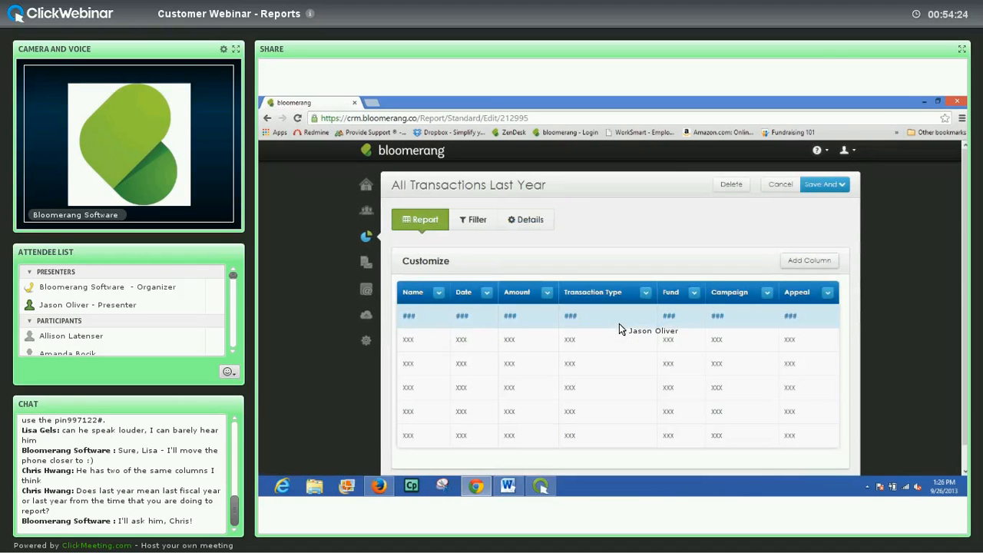
Review the new report's columns and look through the constituent and transaction fields available for an include filter.
drag(535, 313, 627, 290)
drag(634, 299, 791, 297)
click(475, 221)
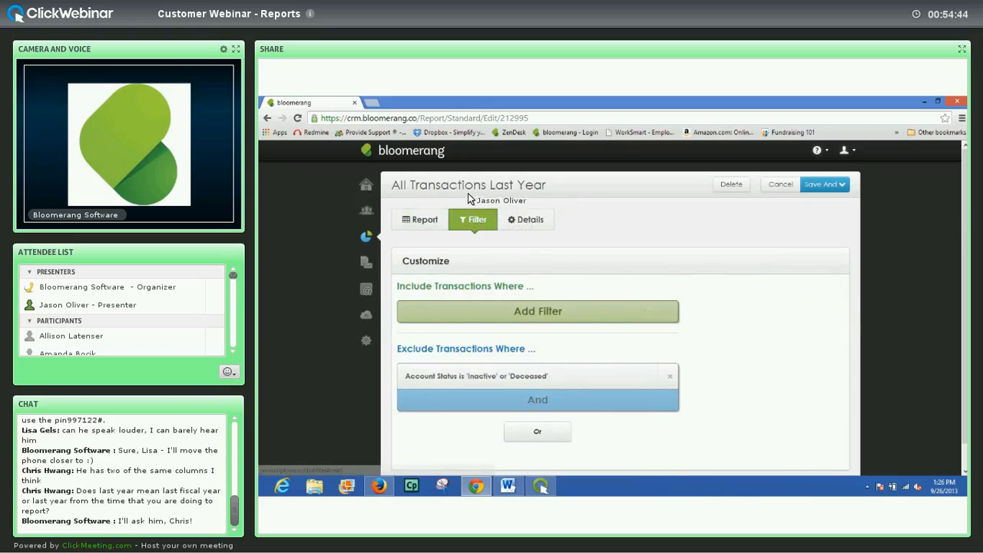
click(562, 317)
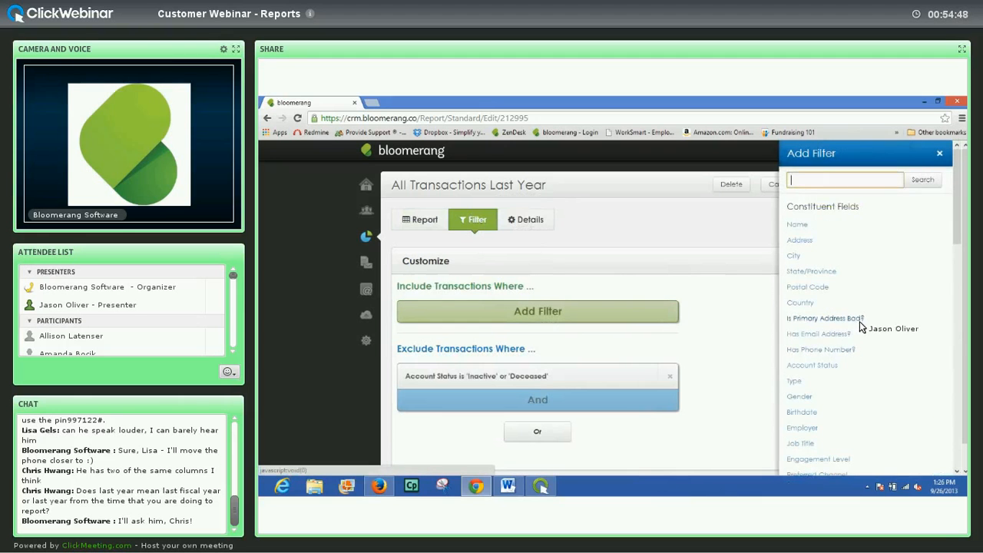
scroll(859, 322, down, 3)
scroll(843, 375, down, 4)
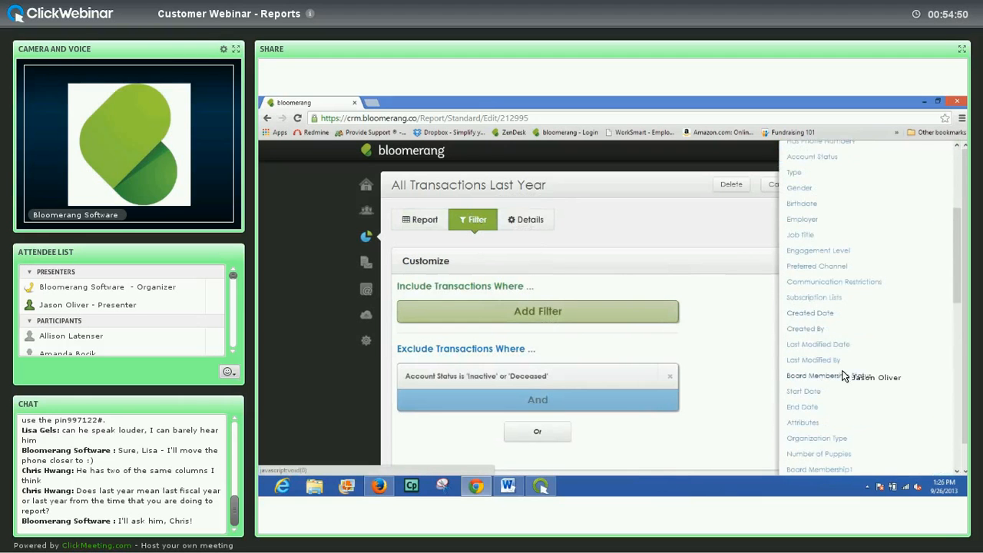
scroll(843, 376, down, 3)
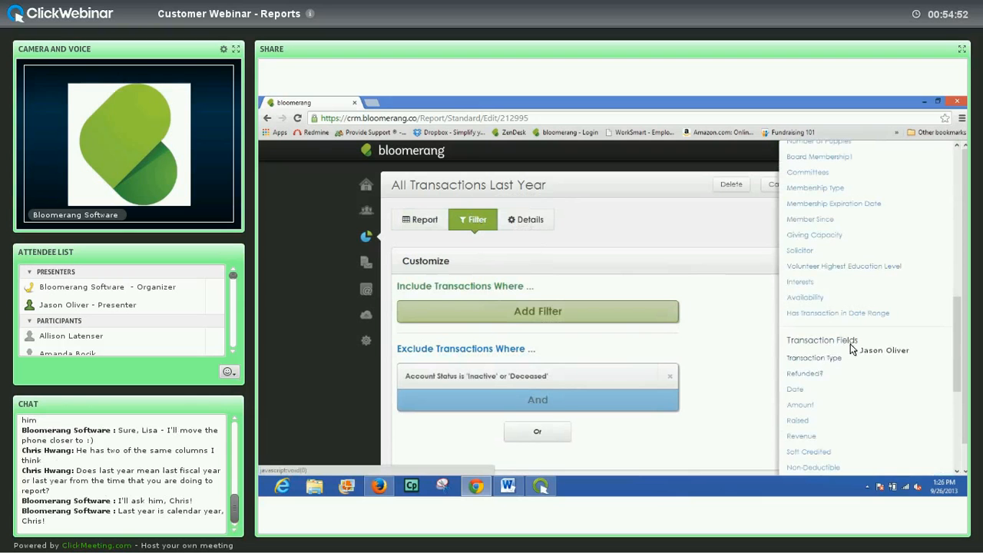
scroll(856, 343, up, 10)
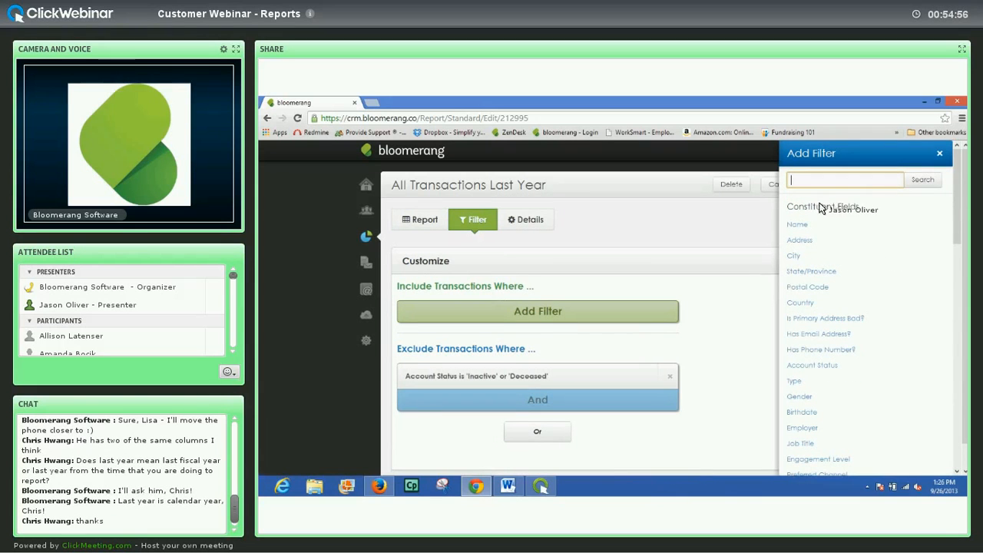
scroll(877, 205, down, 10)
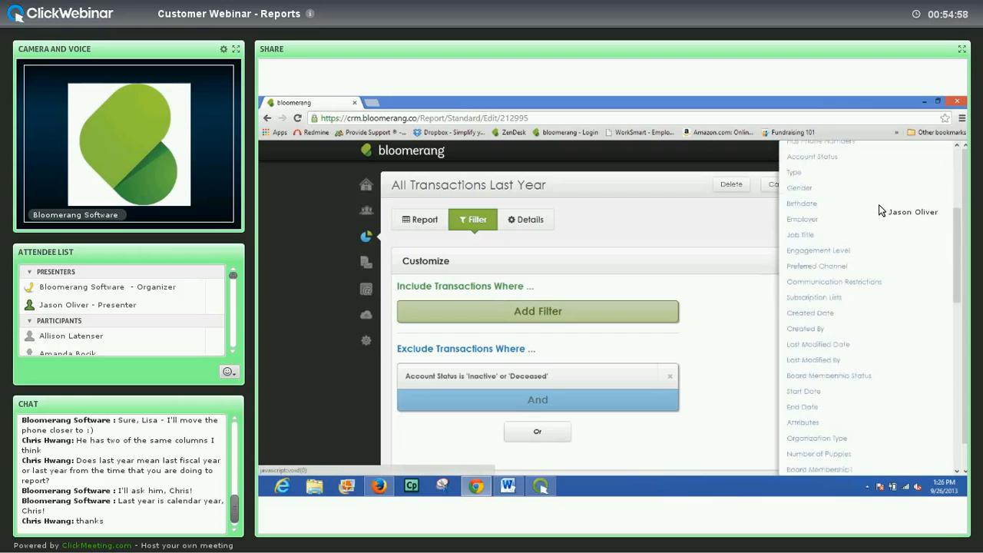
scroll(879, 207, down, 3)
scroll(877, 212, up, 3)
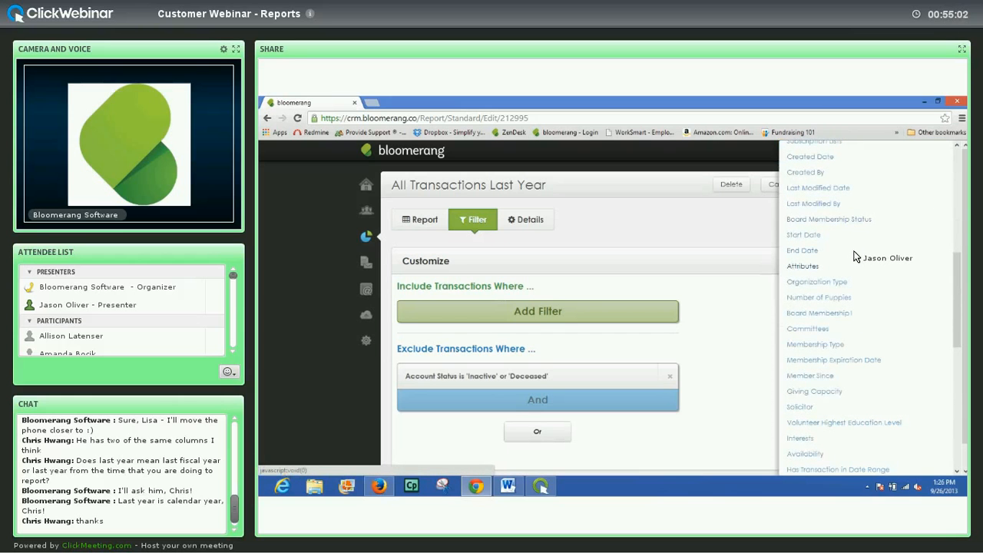
scroll(856, 257, down, 5)
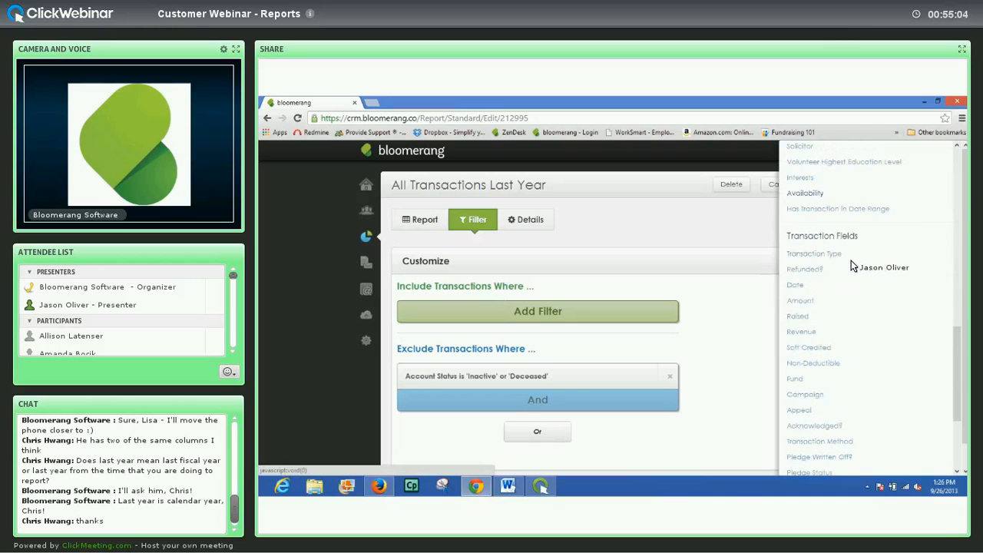
Add an include filter for transactions whose Date is Last Year.
click(799, 284)
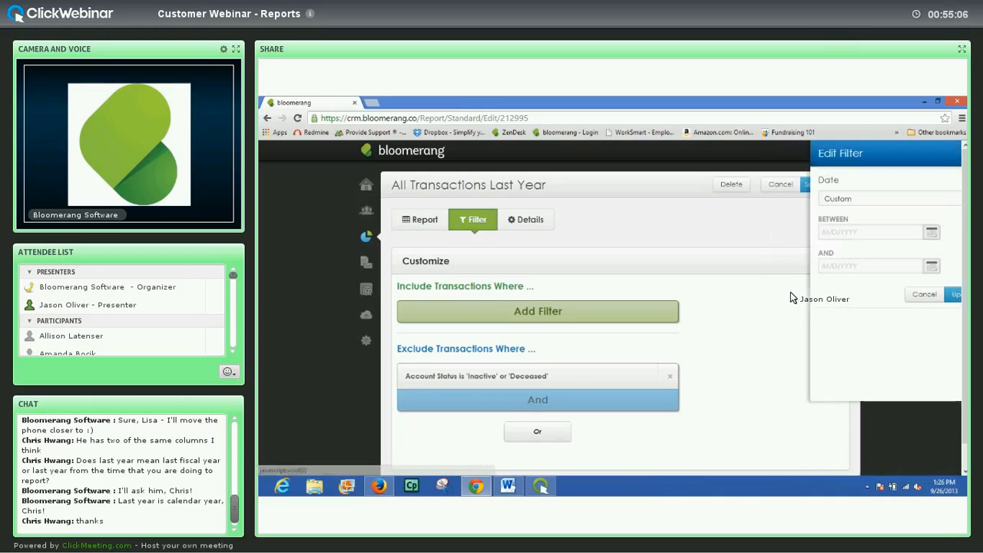
click(832, 199)
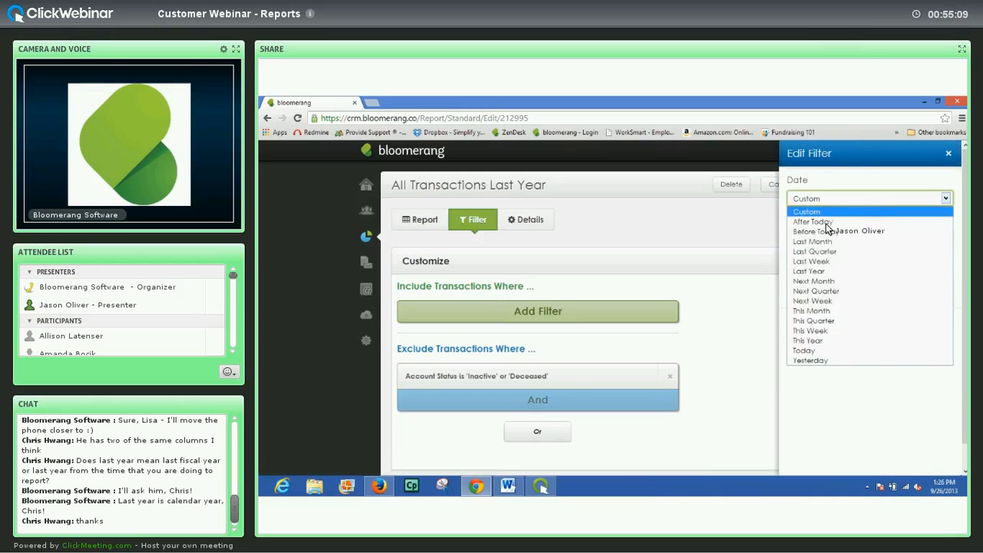
click(810, 272)
click(925, 230)
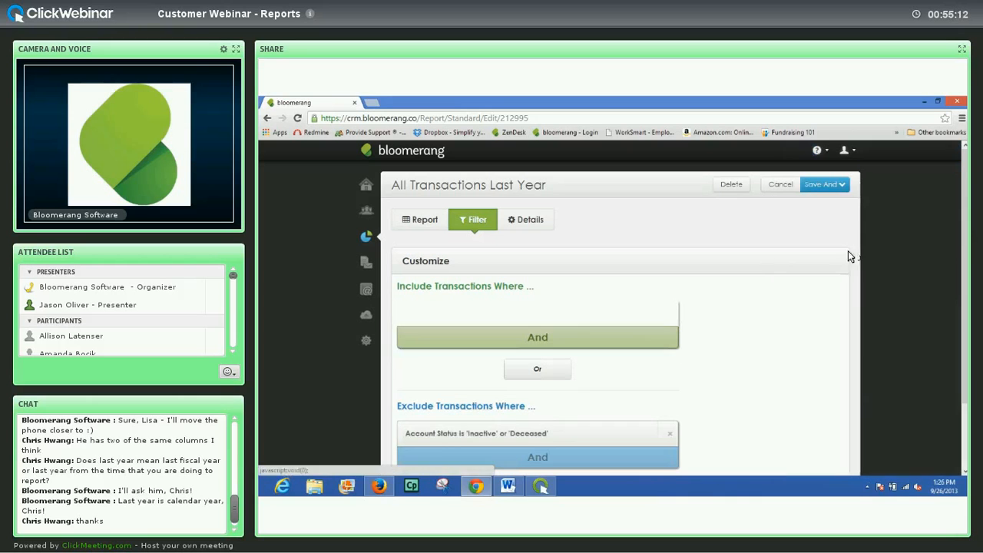
Save and run the All Transactions Last Year report to screen, and look through the listed transactions.
click(833, 189)
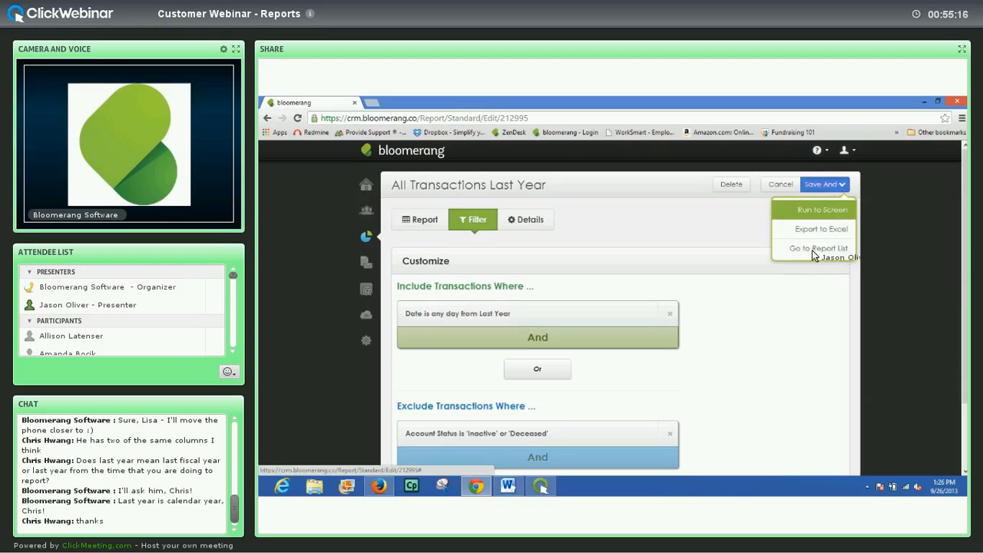
click(822, 209)
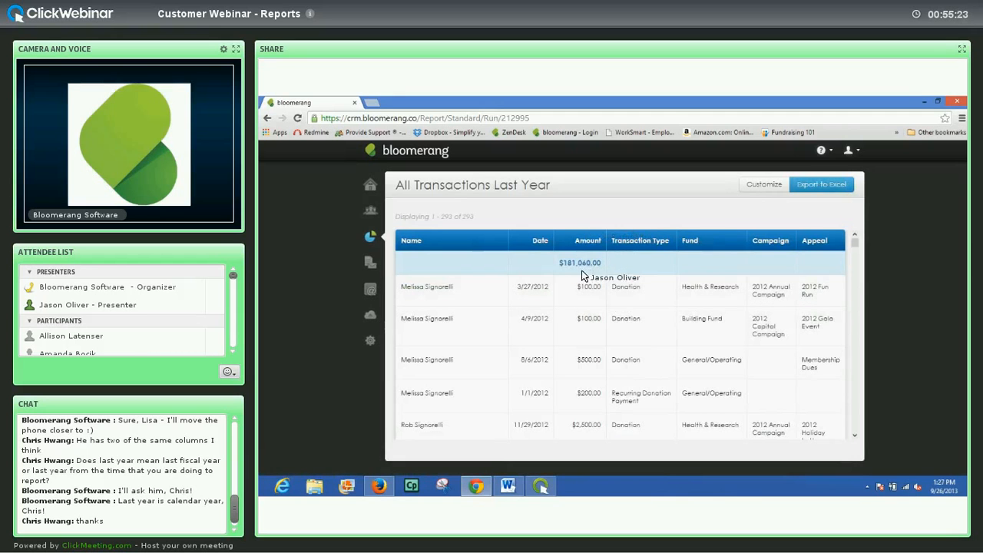
scroll(607, 298, down, 6)
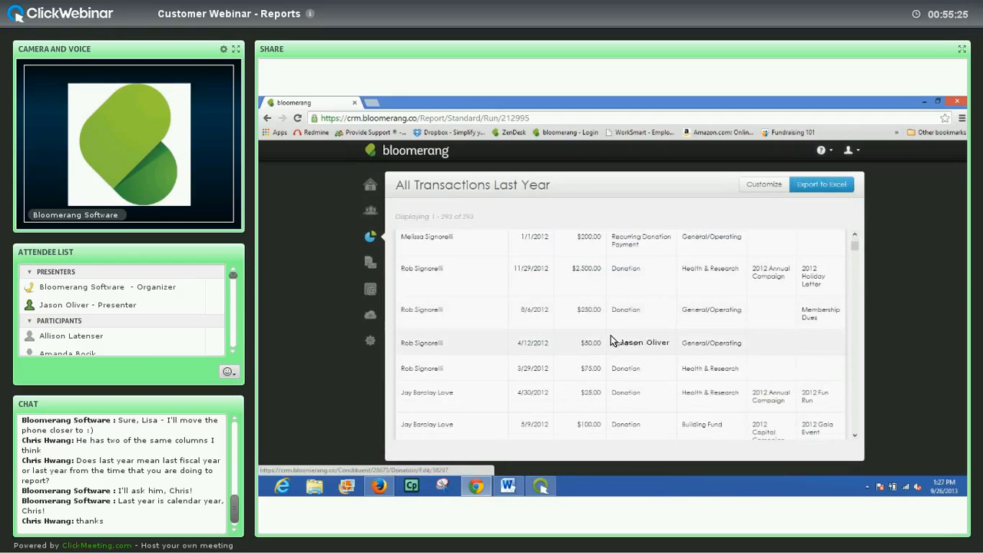
Look through the listed transactions for pledges and pledge payments counted in the Amount column, and return to the report's totals row.
scroll(611, 350, down, 8)
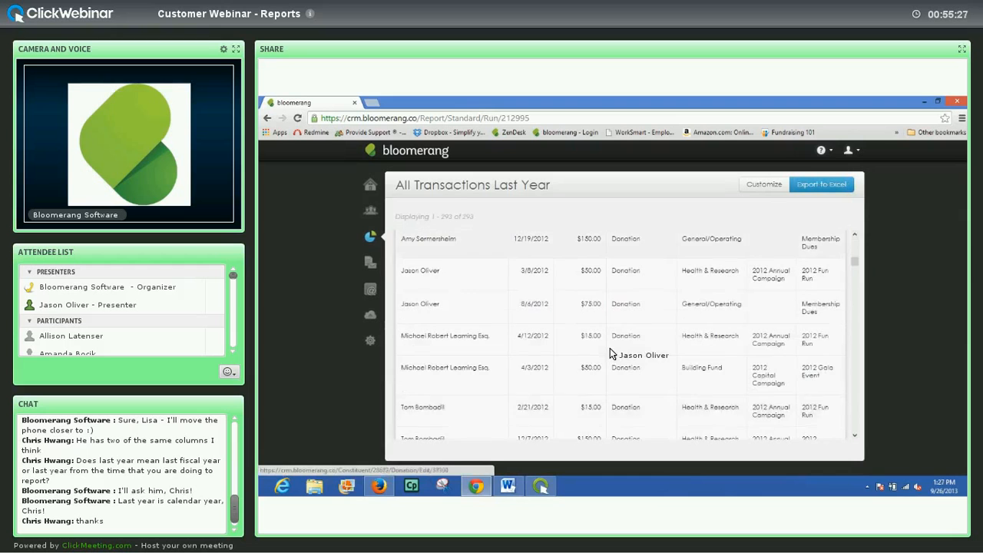
scroll(610, 350, down, 10)
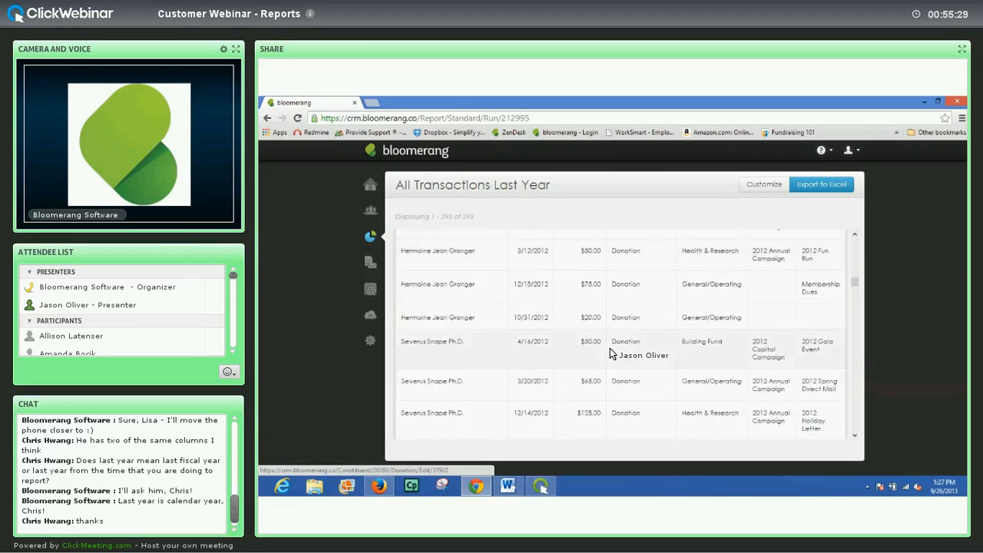
scroll(610, 349, down, 5)
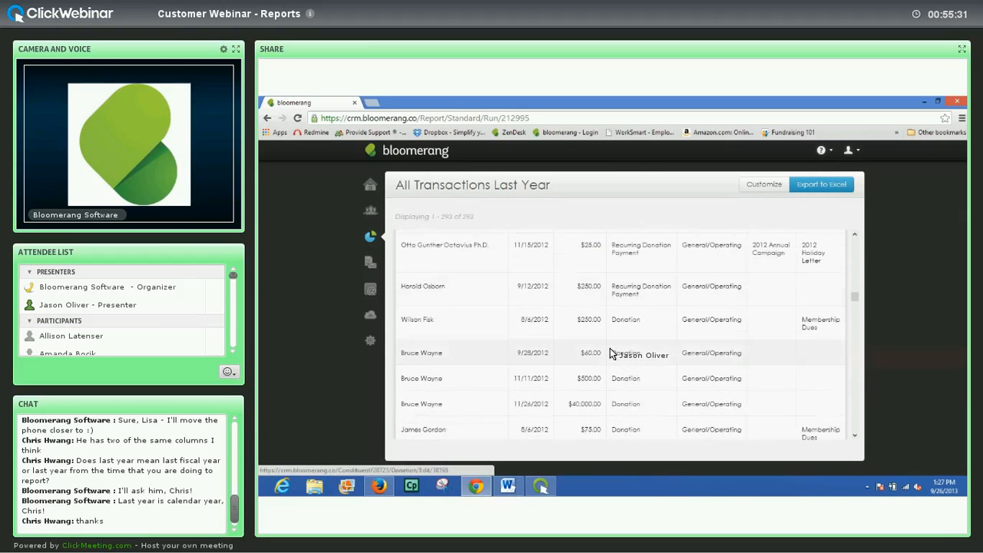
scroll(615, 347, down, 10)
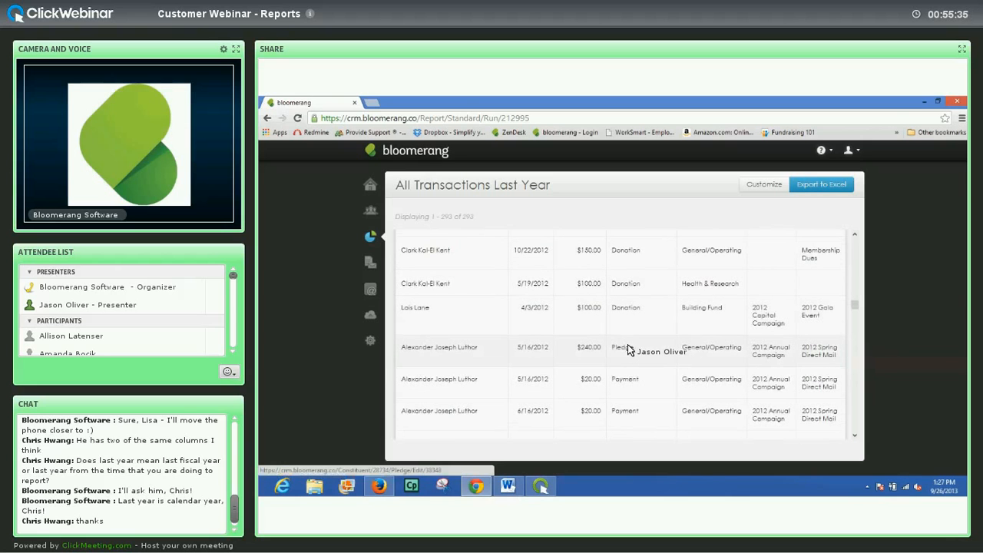
scroll(628, 353, up, 3)
scroll(628, 352, down, 1)
scroll(628, 352, up, 1)
drag(854, 303, 813, 242)
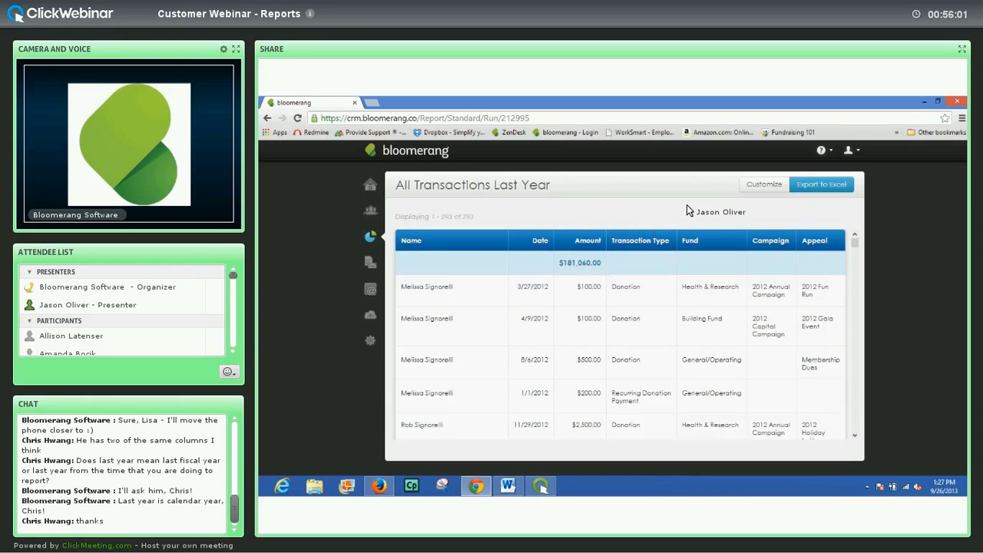
Customize the All Transactions Last Year report by adding the Revenue and Raised transaction columns.
click(771, 185)
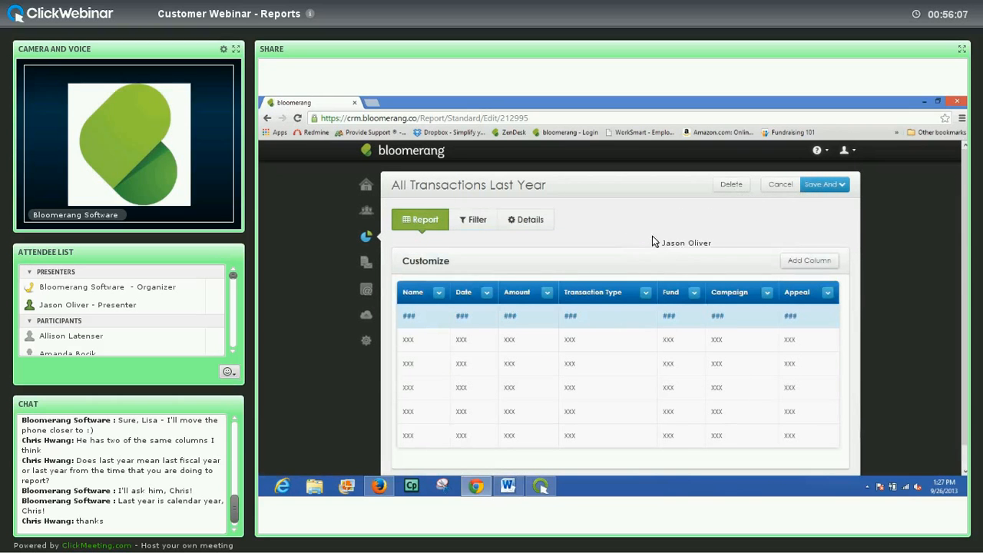
click(805, 261)
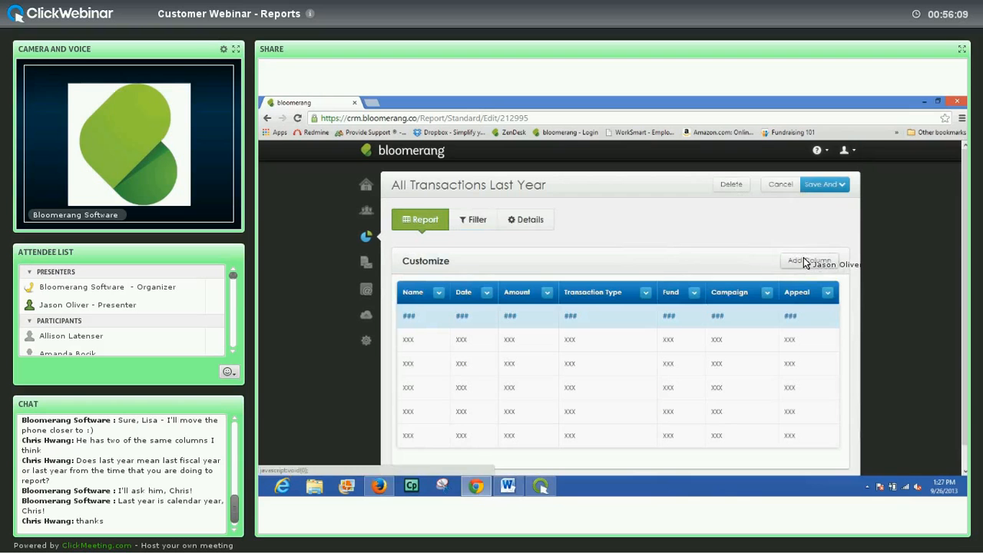
scroll(856, 350, down, 1)
scroll(857, 353, down, 15)
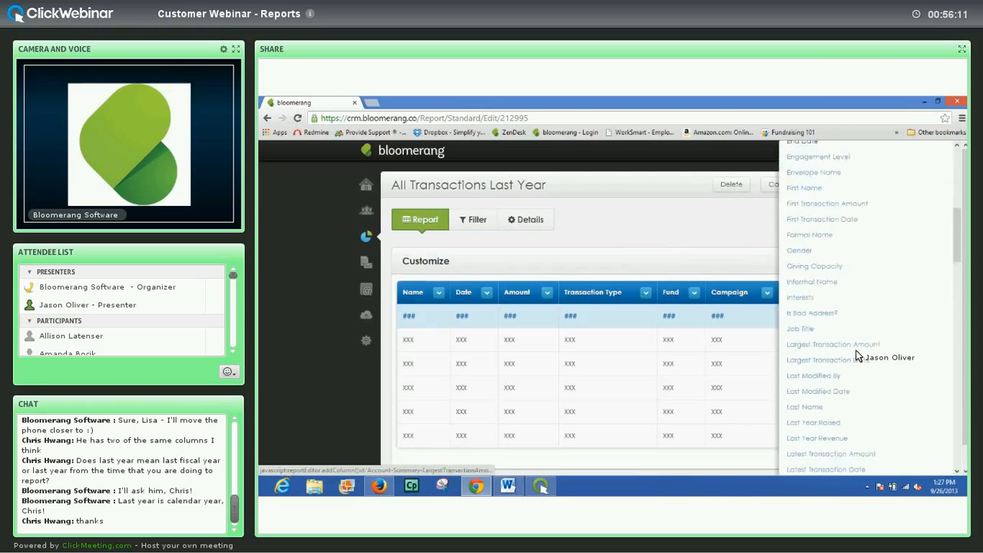
scroll(856, 354, down, 10)
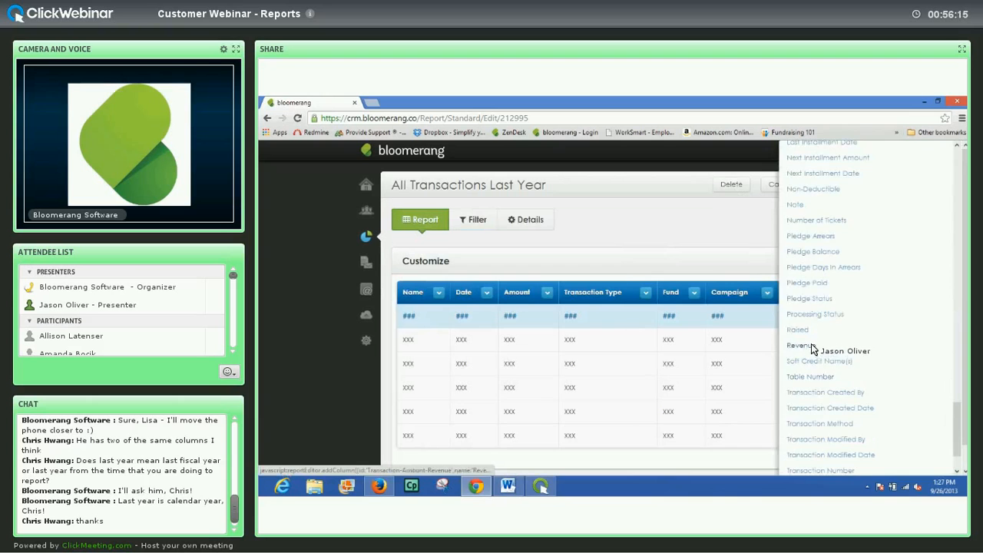
click(807, 344)
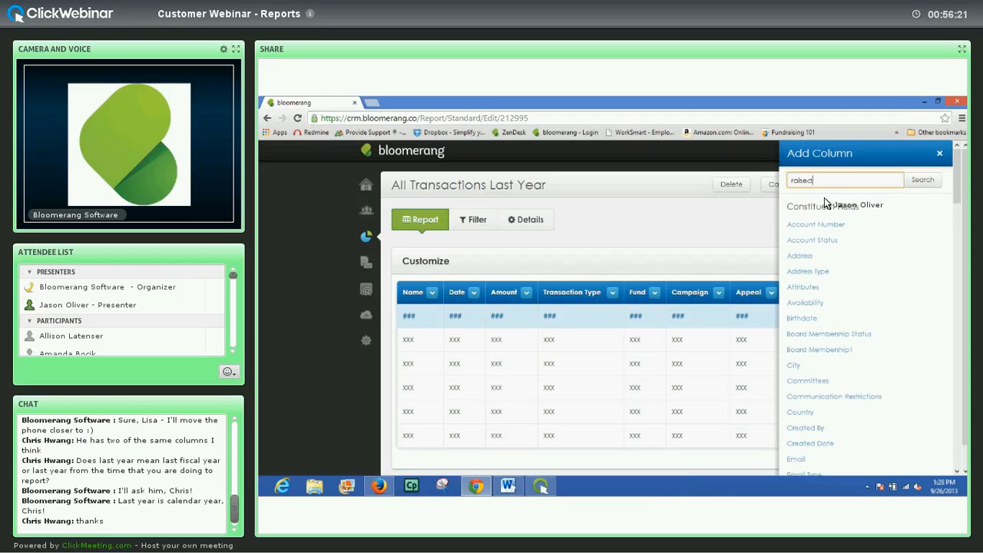
click(805, 339)
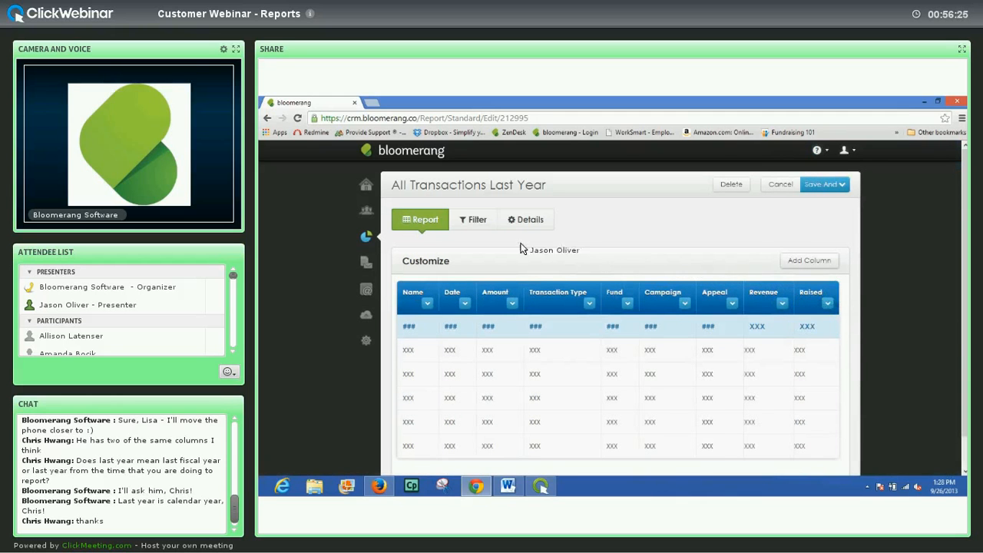
Check the report's filters, save and run it to screen, and compare the Amount, Revenue and Raised columns.
click(482, 221)
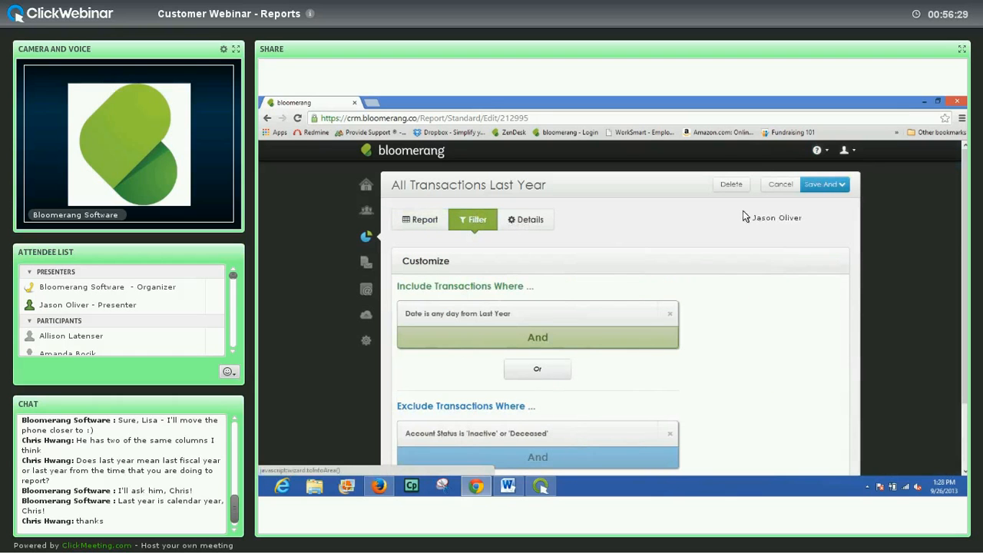
click(827, 188)
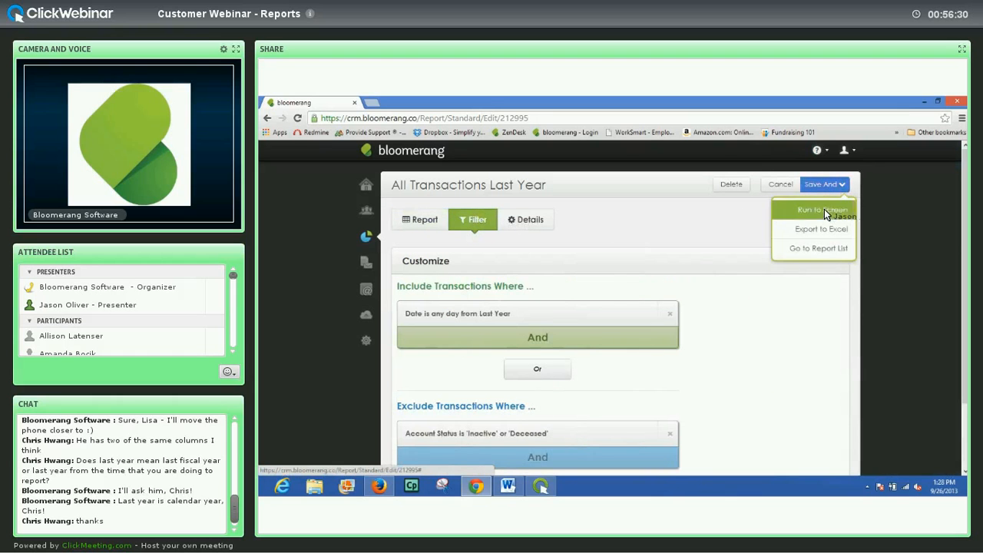
click(824, 209)
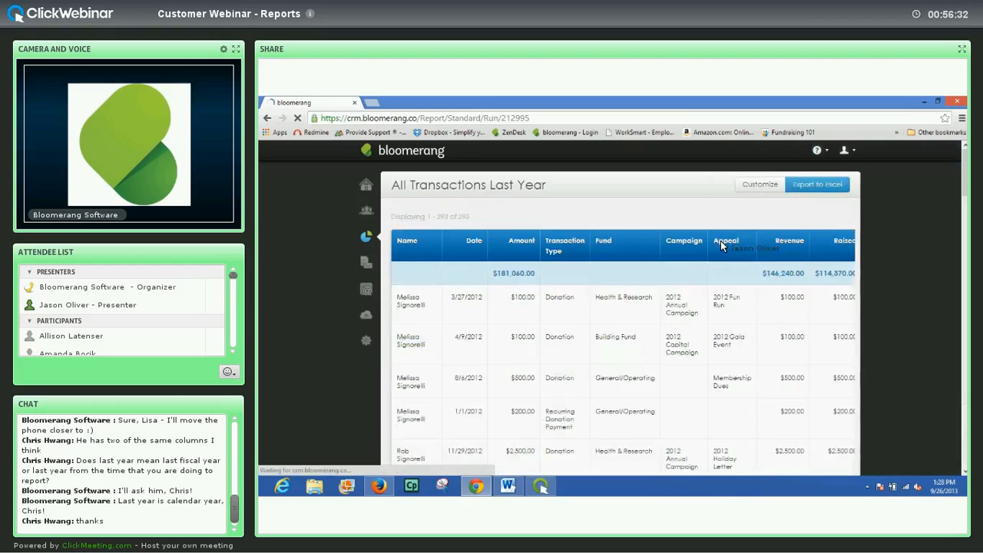
drag(672, 435, 728, 443)
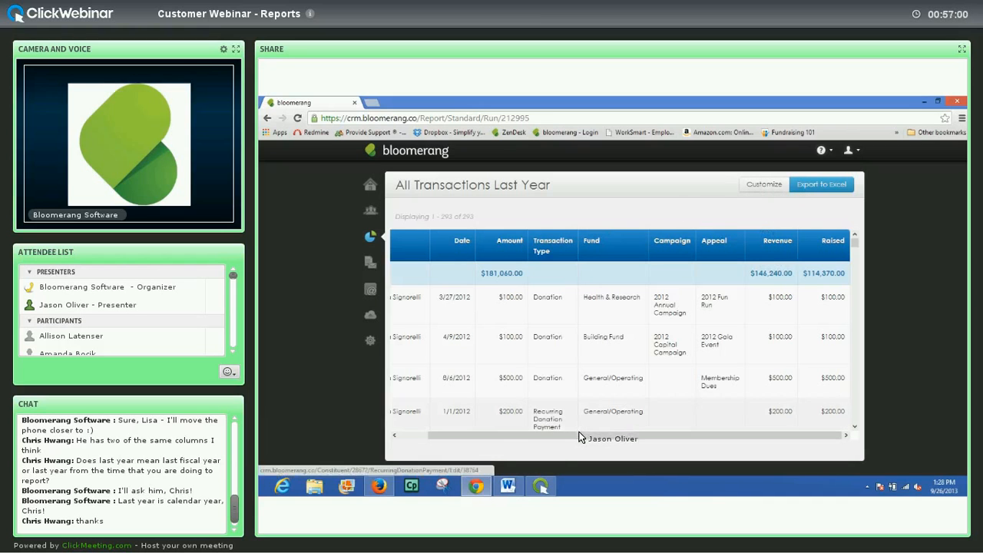
drag(582, 437, 547, 435)
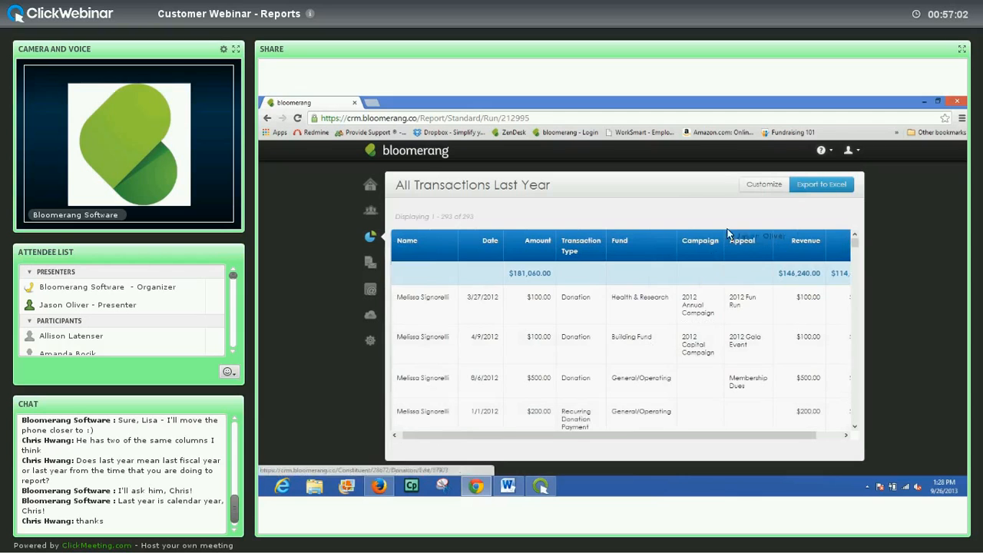
Add a second include filter to the report for transactions whose Revenue is at least $0.01.
click(764, 184)
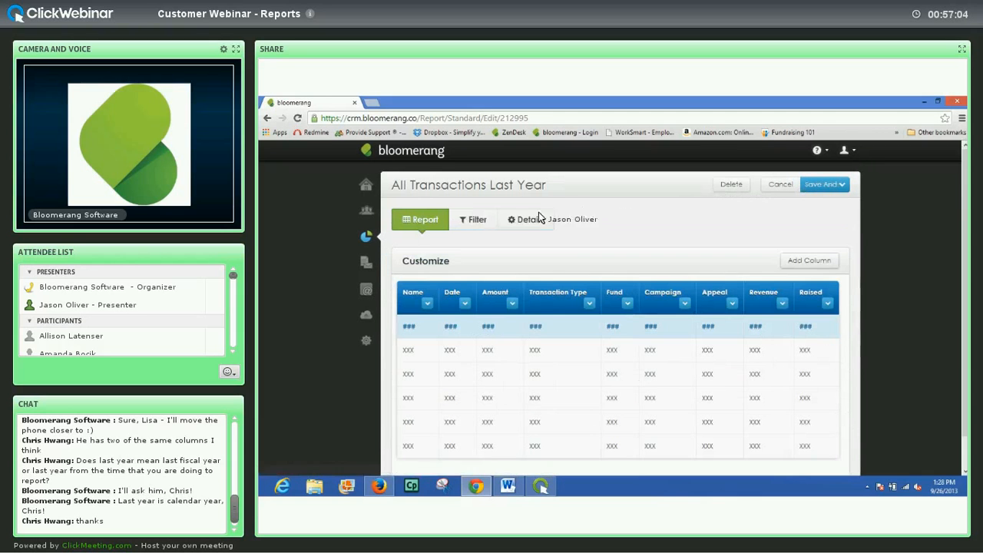
click(475, 221)
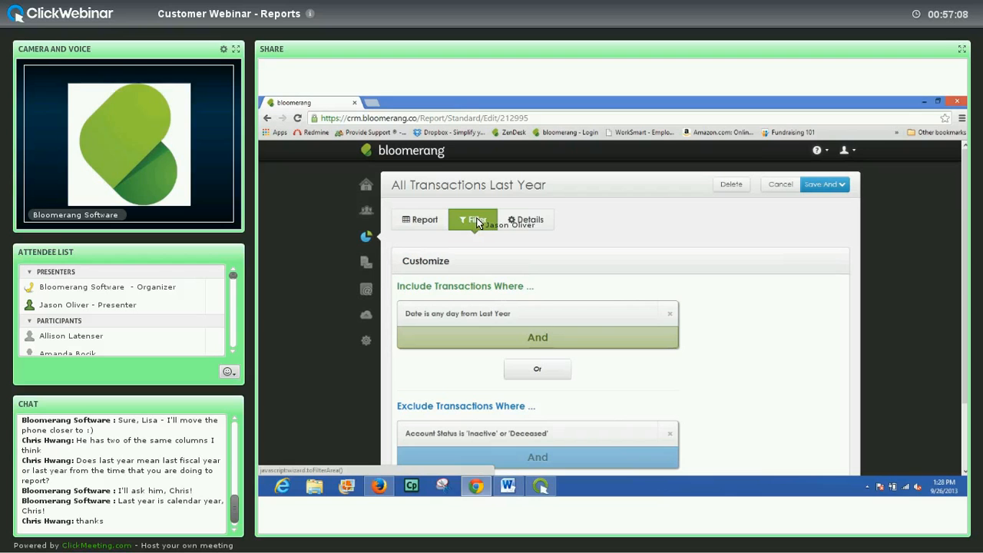
click(537, 338)
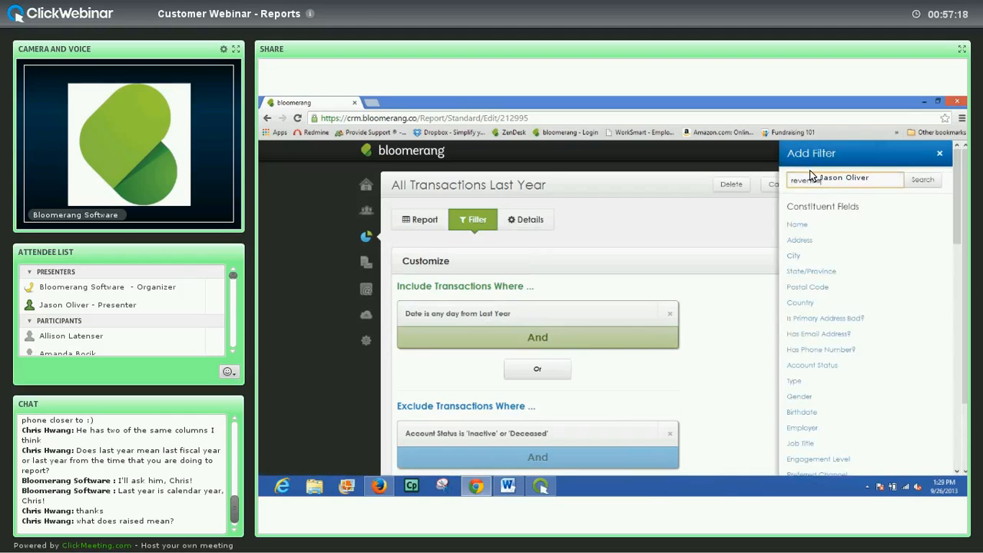
key(Return)
click(805, 254)
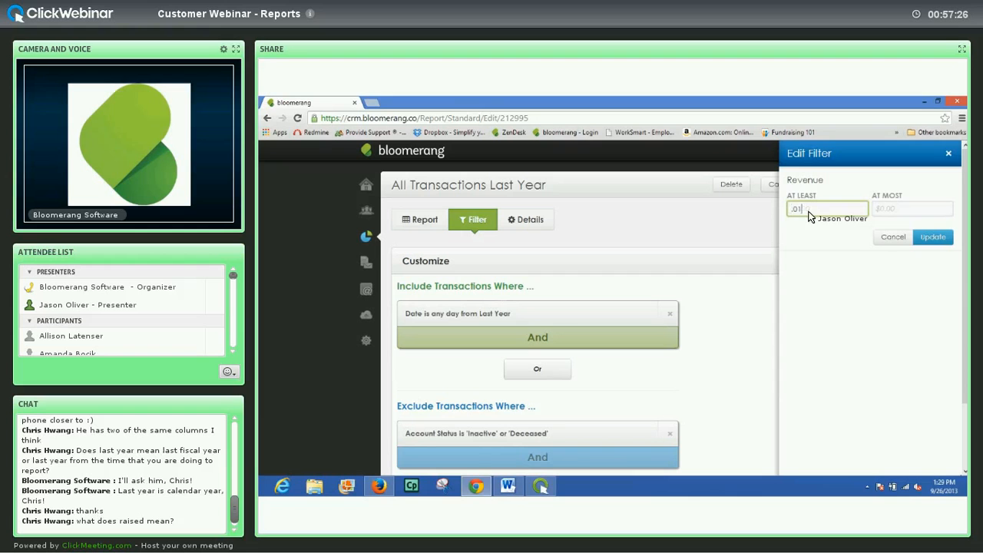
click(932, 237)
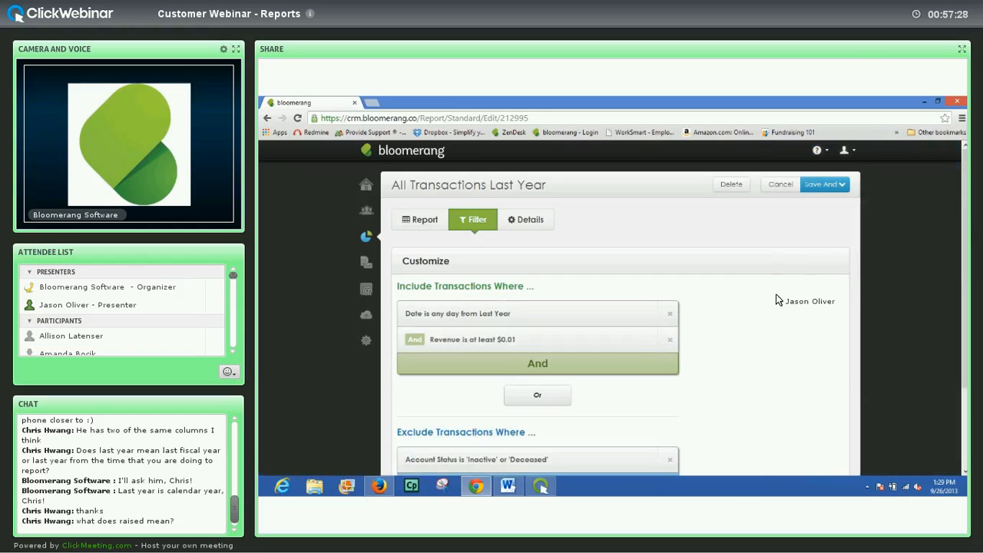
Save and run the revenue-filtered report to screen, and look through its transactions and totals.
click(837, 186)
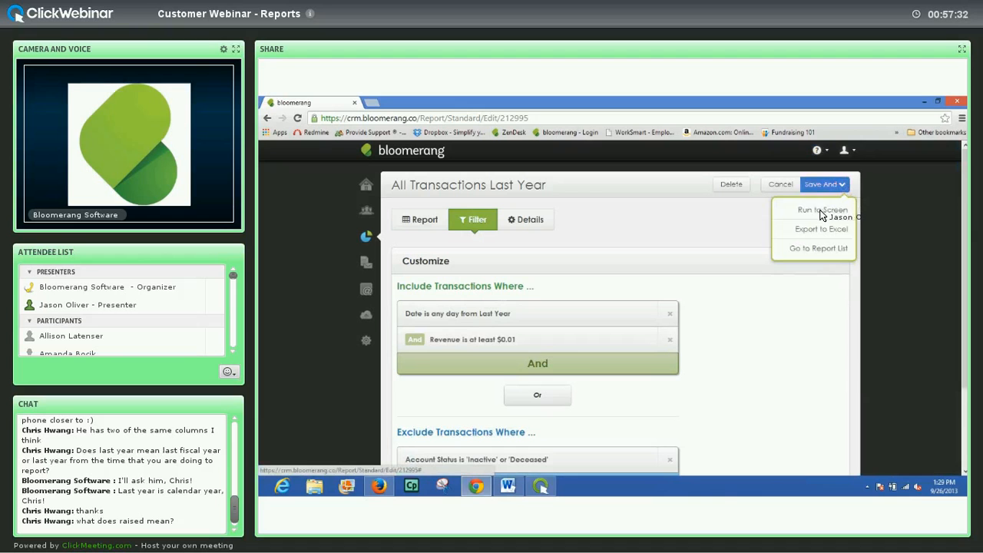
click(820, 210)
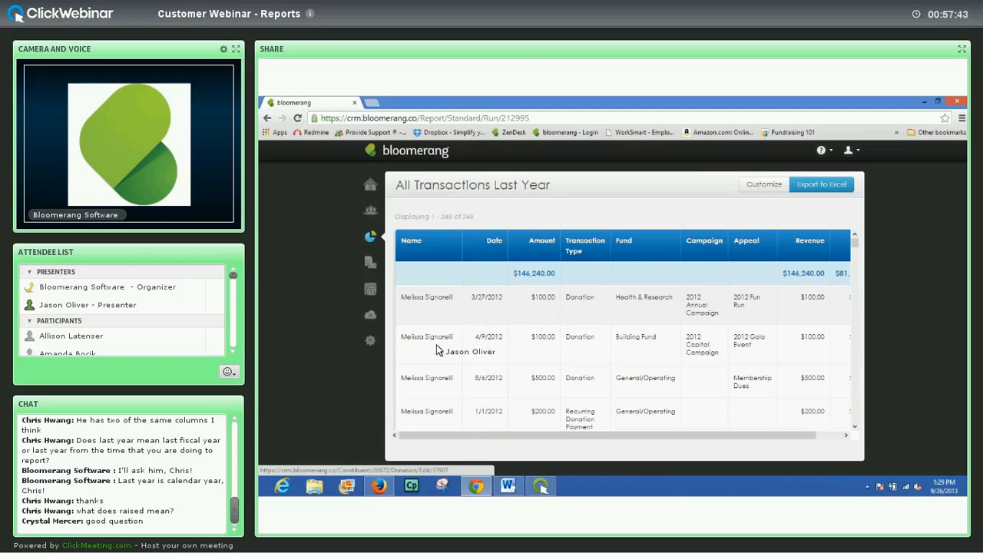
scroll(452, 369, down, 5)
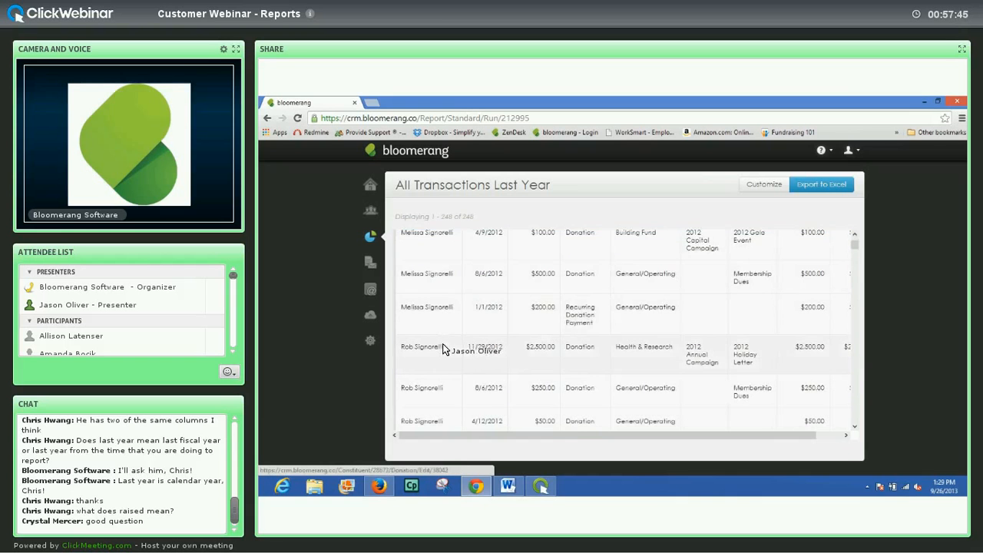
scroll(436, 307, down, 5)
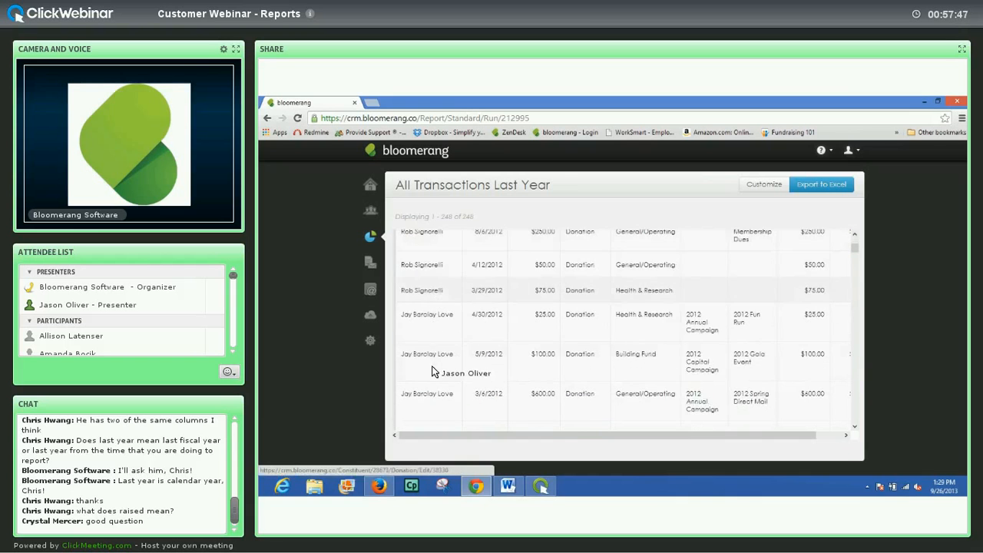
scroll(438, 379, up, 5)
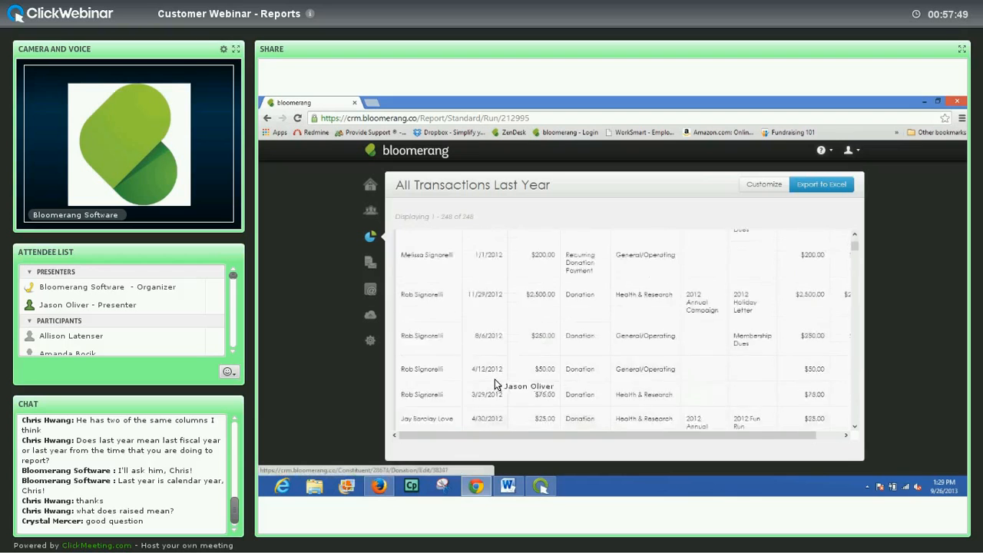
scroll(497, 375, up, 3)
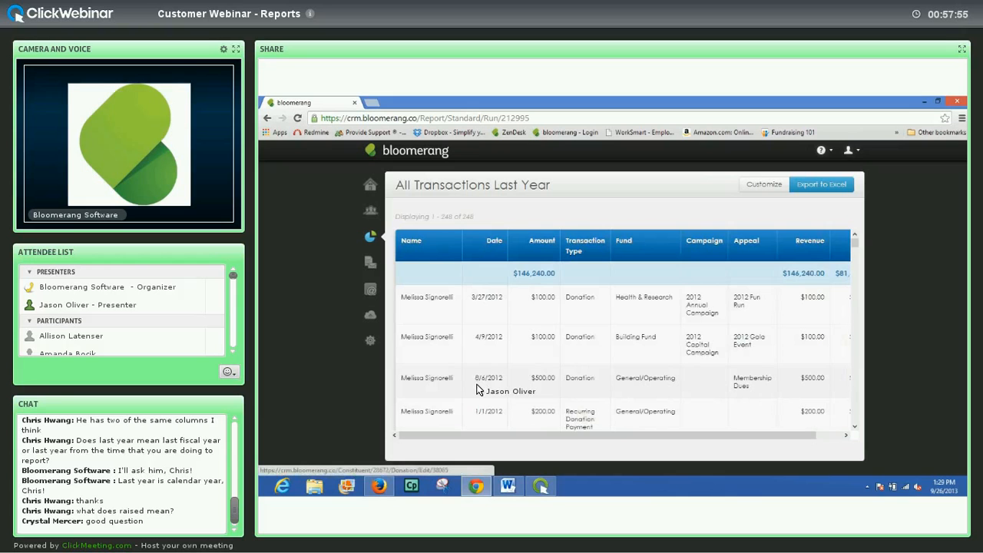
scroll(477, 387, down, 1)
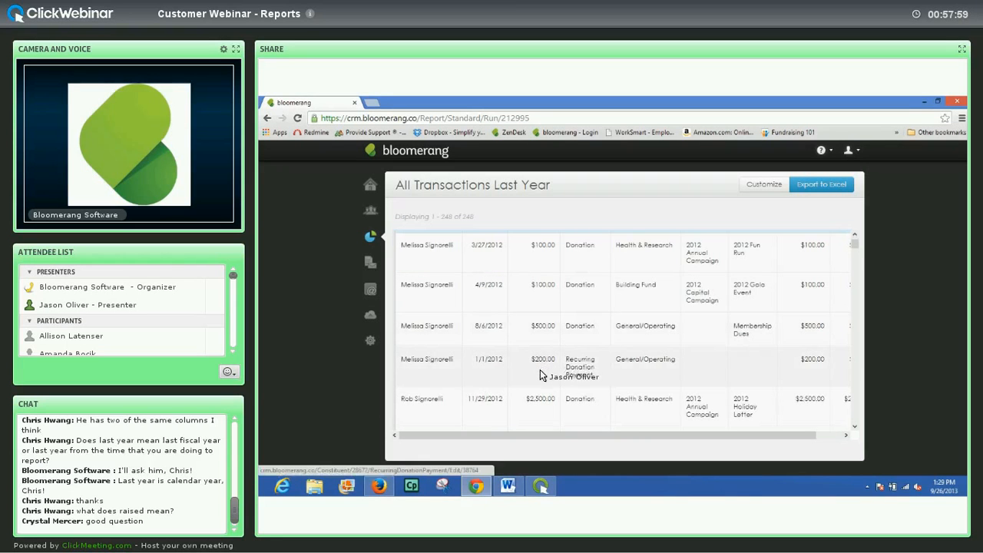
scroll(548, 369, up, 1)
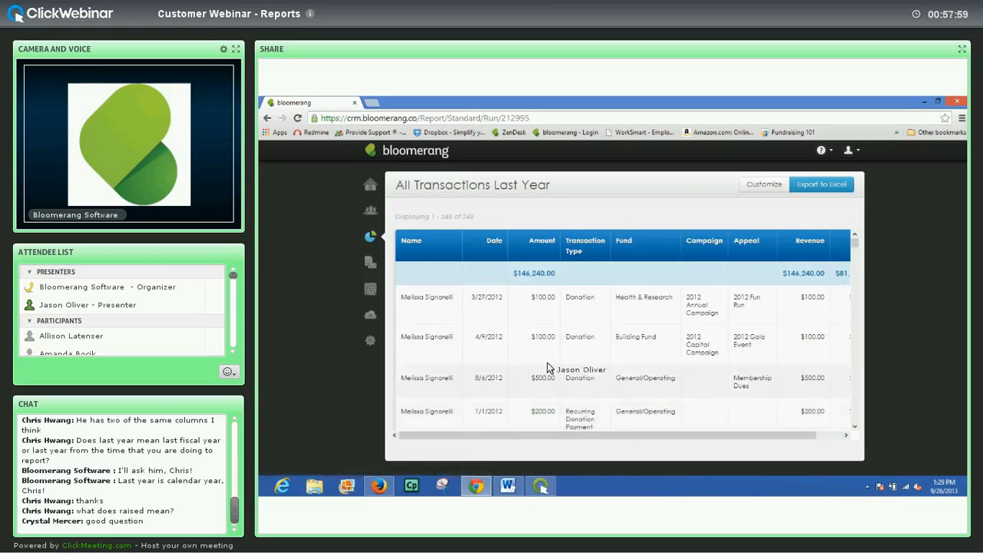
Group the report by the Name field, save and run it to screen, and review the transactions and subtotals for each constituent.
click(765, 184)
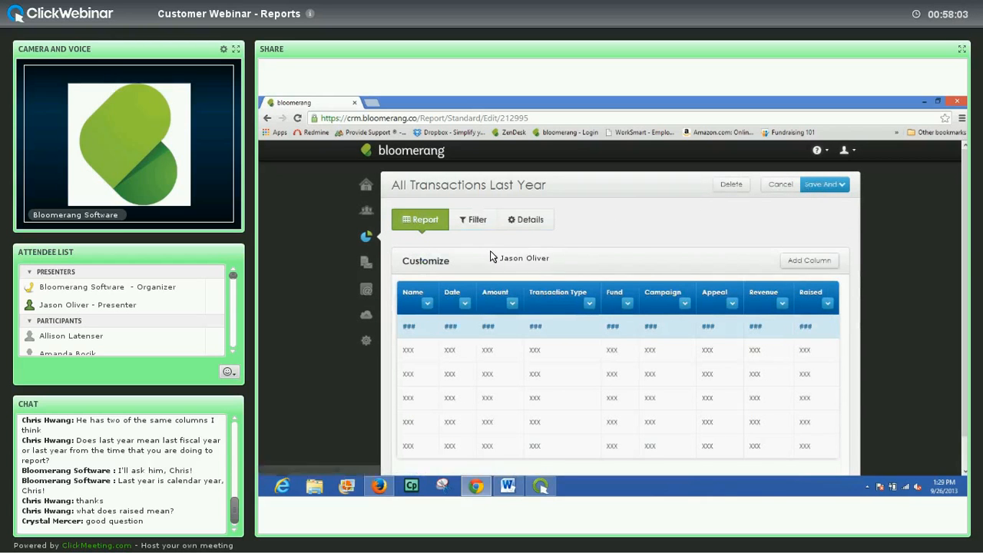
click(427, 301)
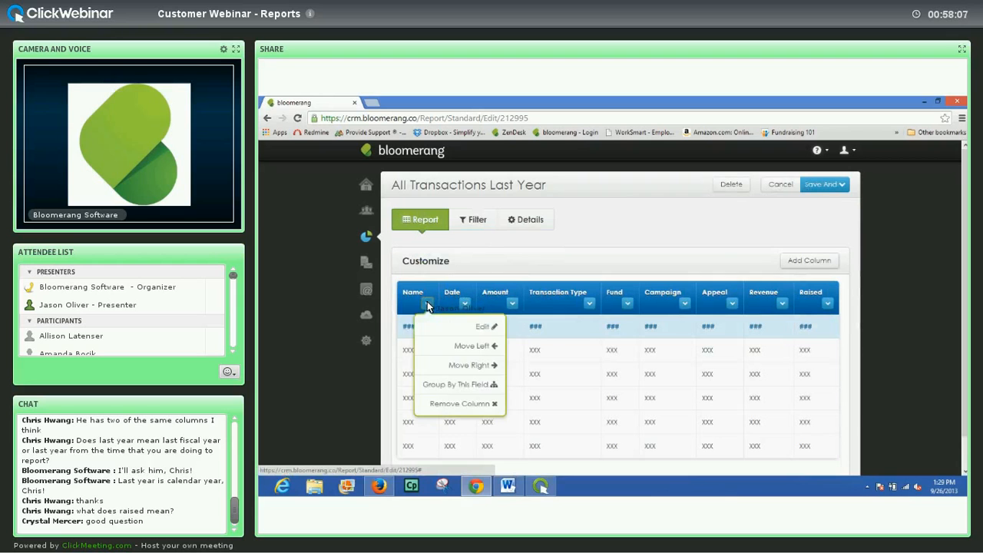
click(457, 386)
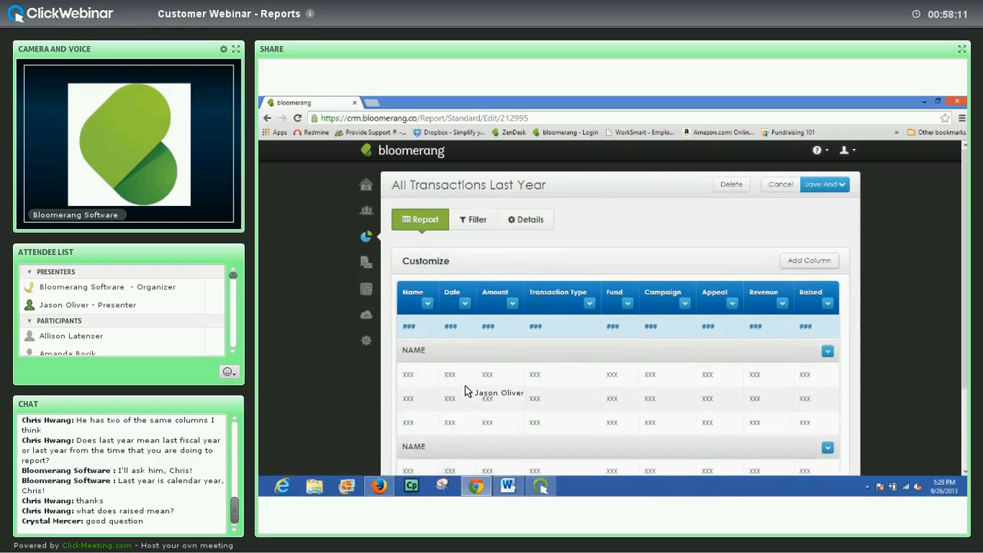
click(835, 187)
click(827, 208)
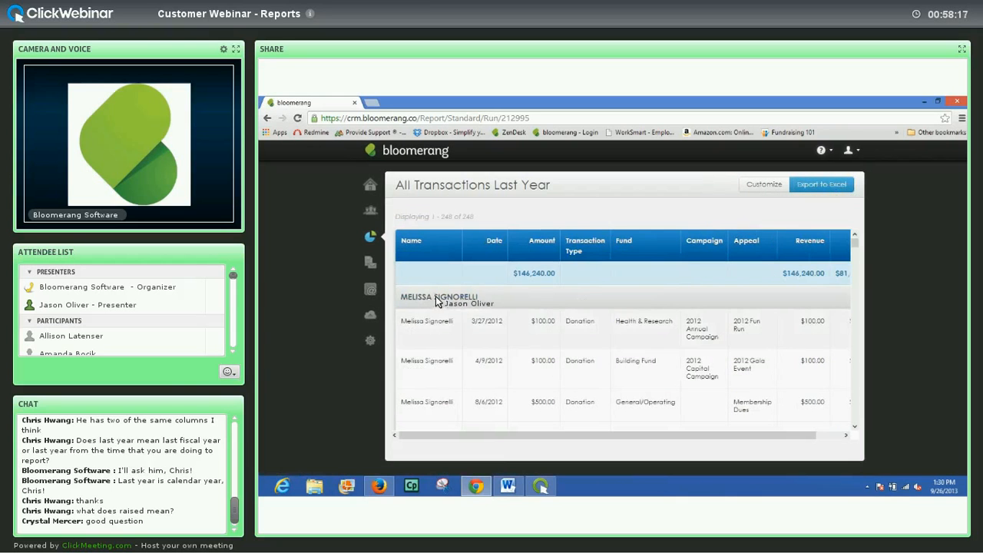
scroll(509, 303, down, 1)
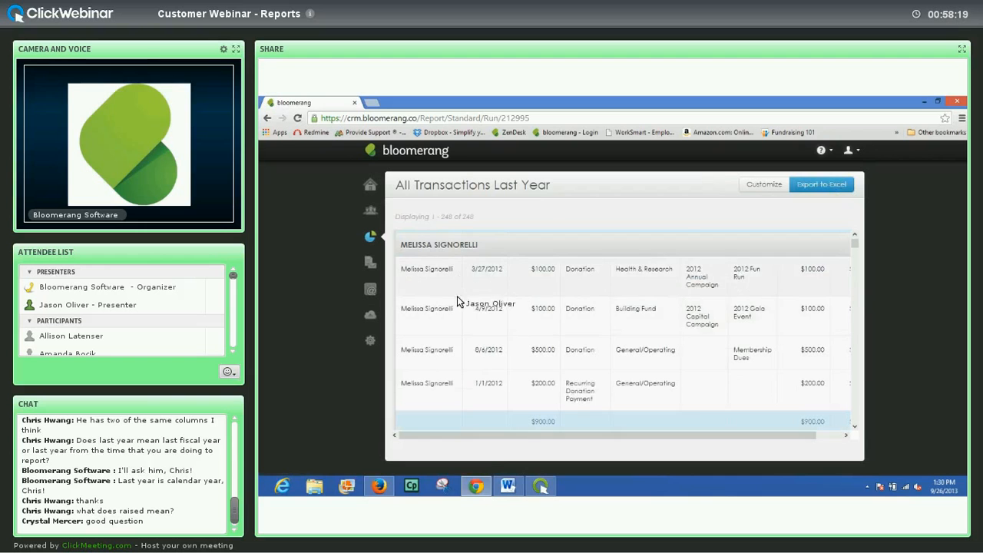
scroll(484, 348, down, 1)
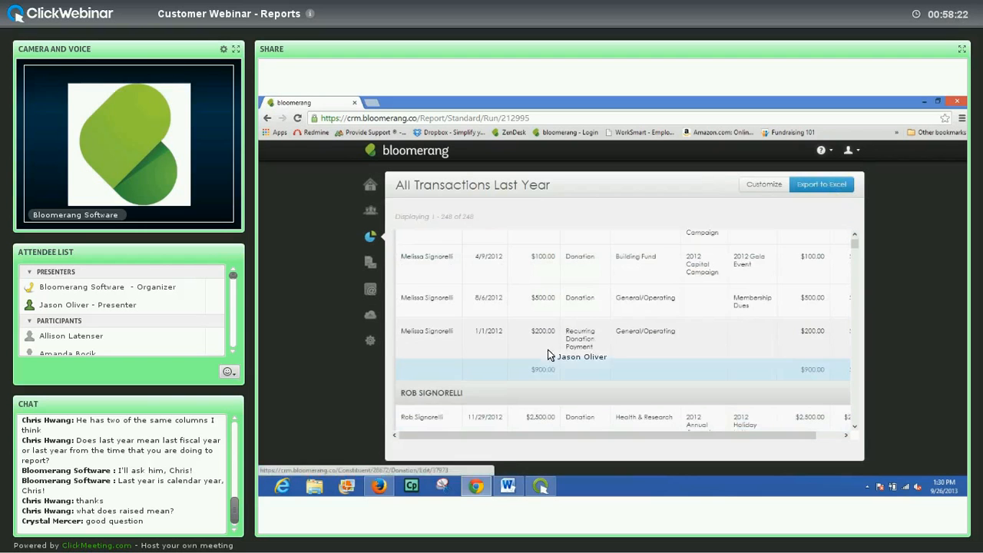
Turn on Export Households in the report's details, and save and run it to screen.
scroll(552, 361, down, 2)
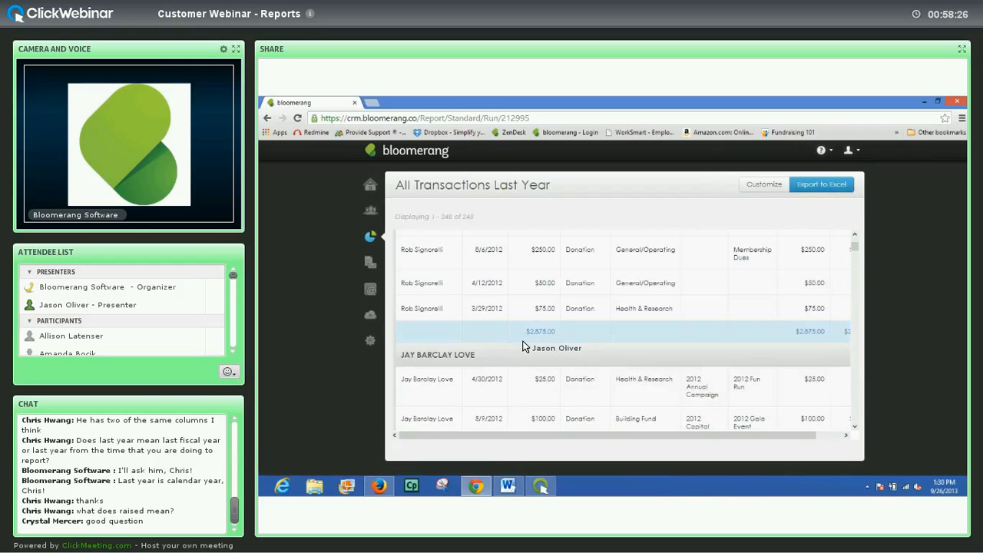
scroll(575, 340, up, 2)
scroll(577, 342, up, 2)
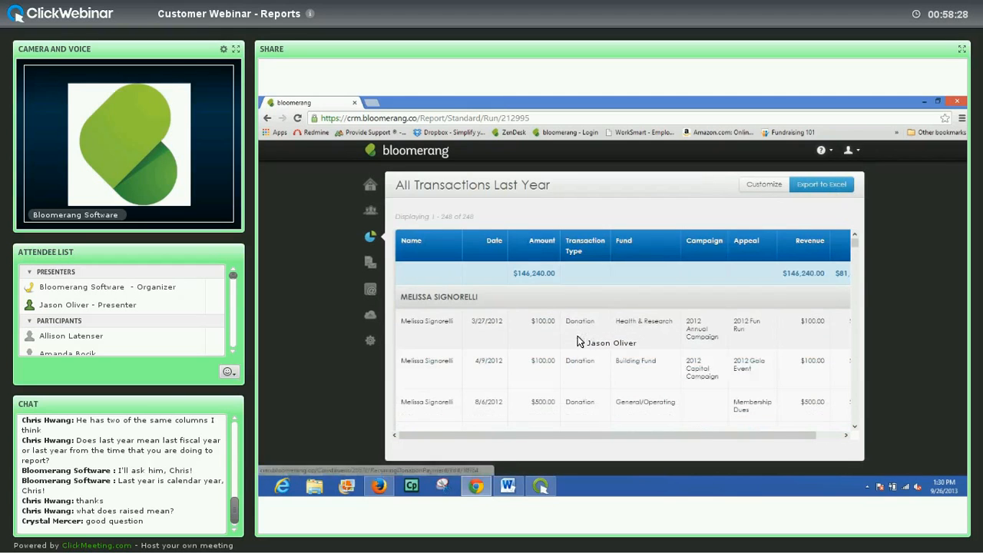
click(764, 185)
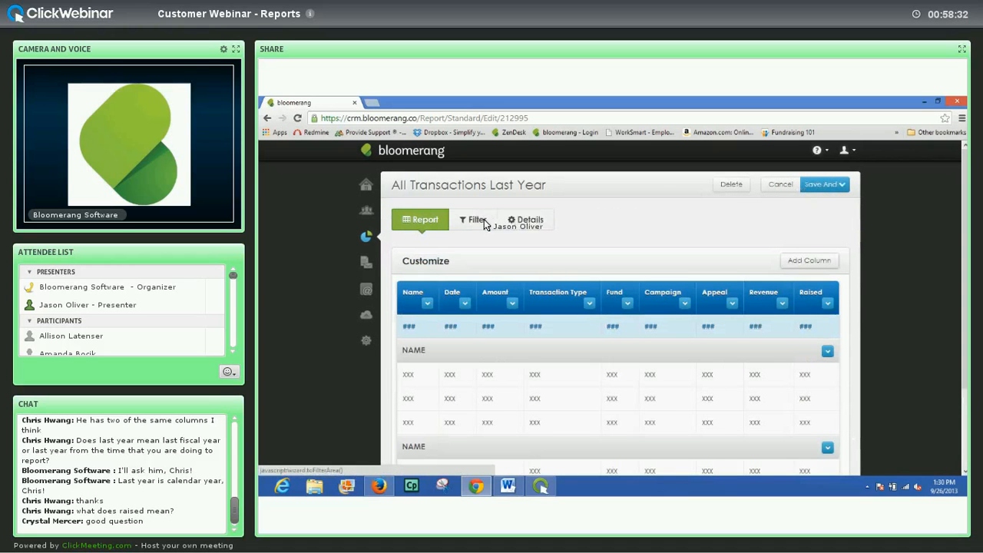
click(527, 221)
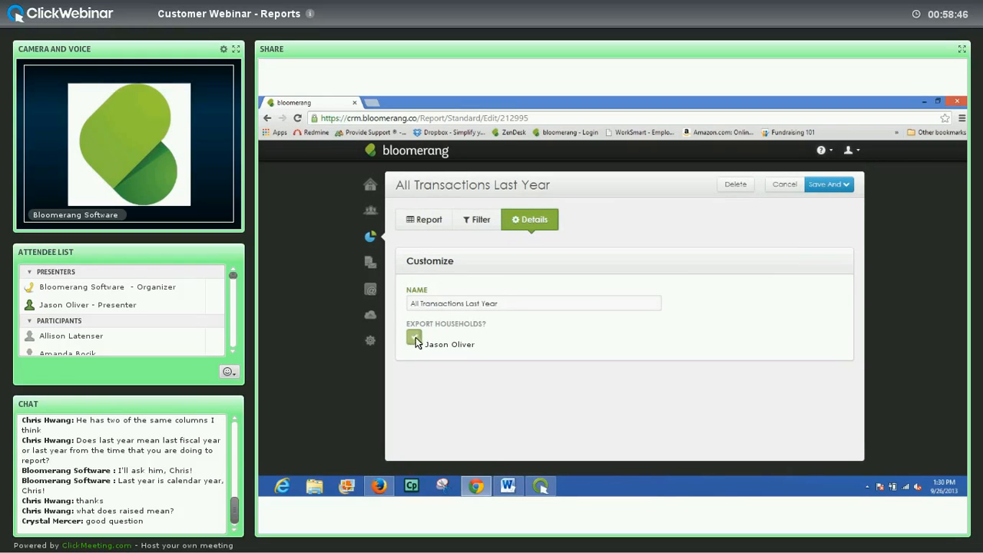
click(829, 186)
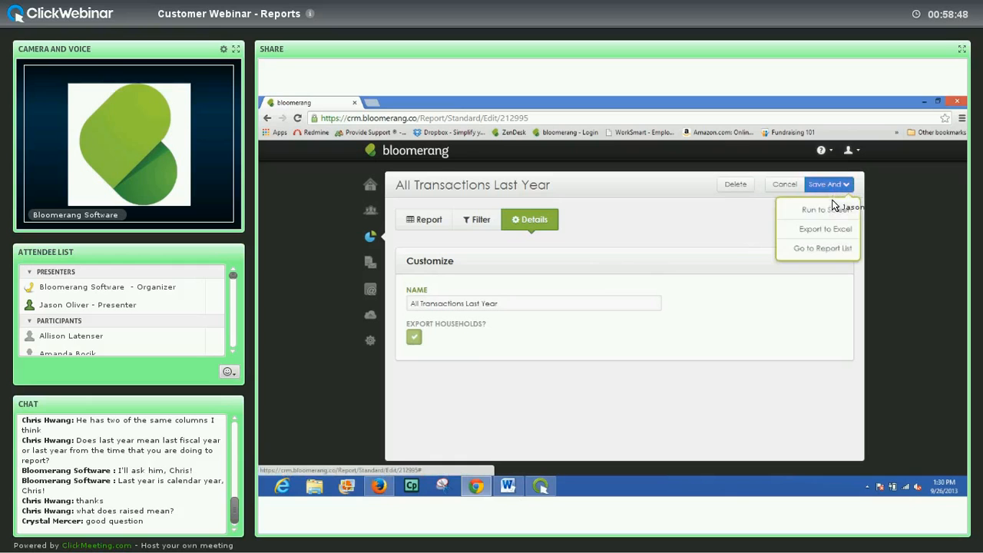
click(814, 210)
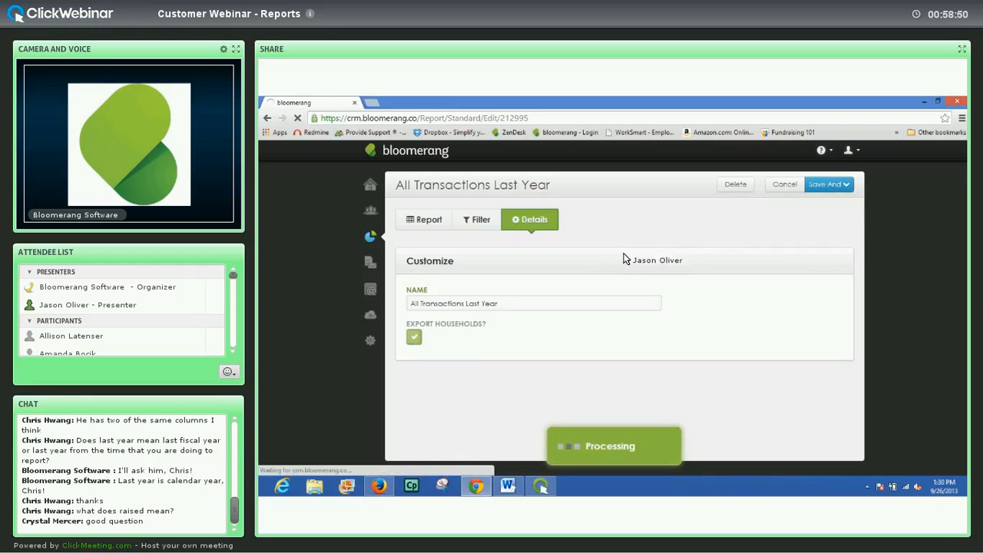
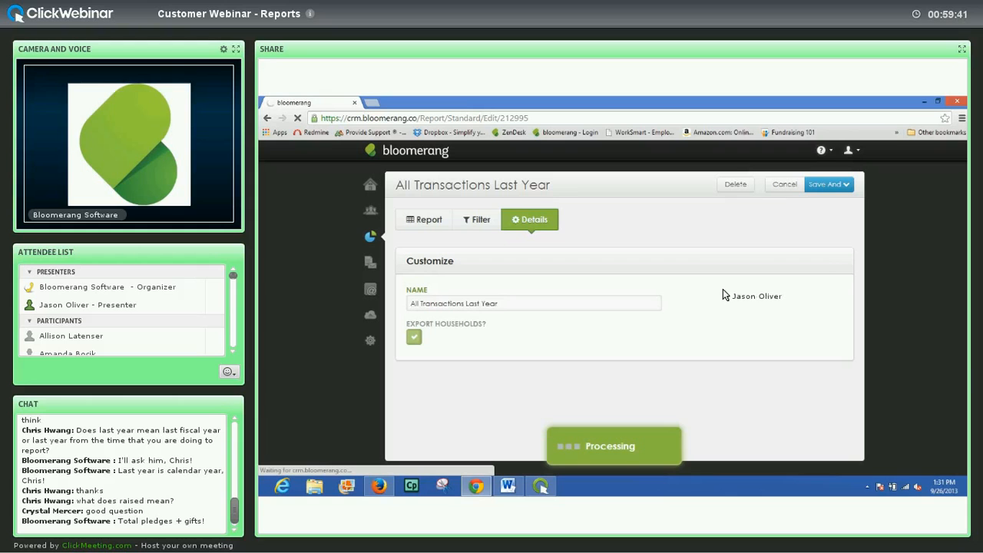
Return to the report list and open the All Transactions Last Year report for editing.
key(Tab)
click(688, 285)
click(372, 237)
click(473, 318)
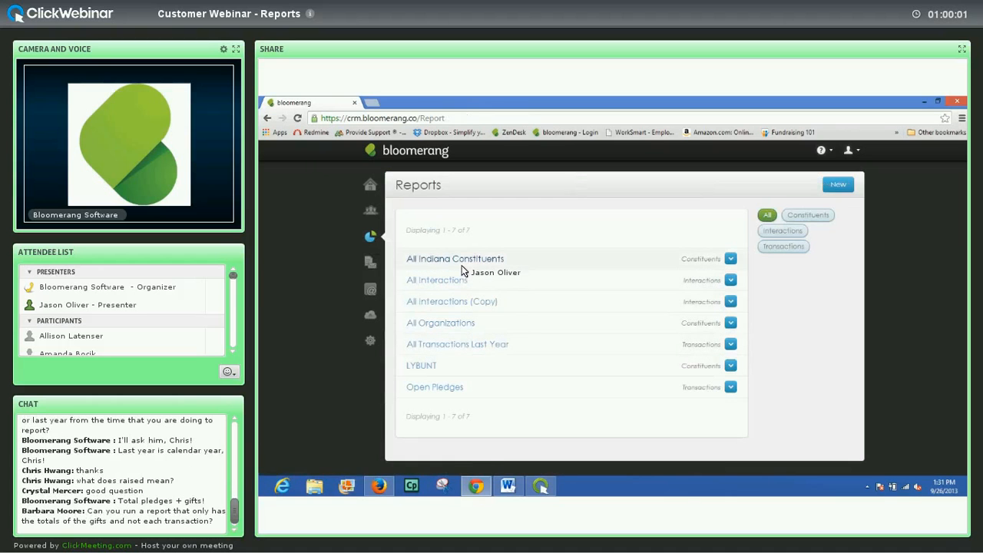
click(450, 345)
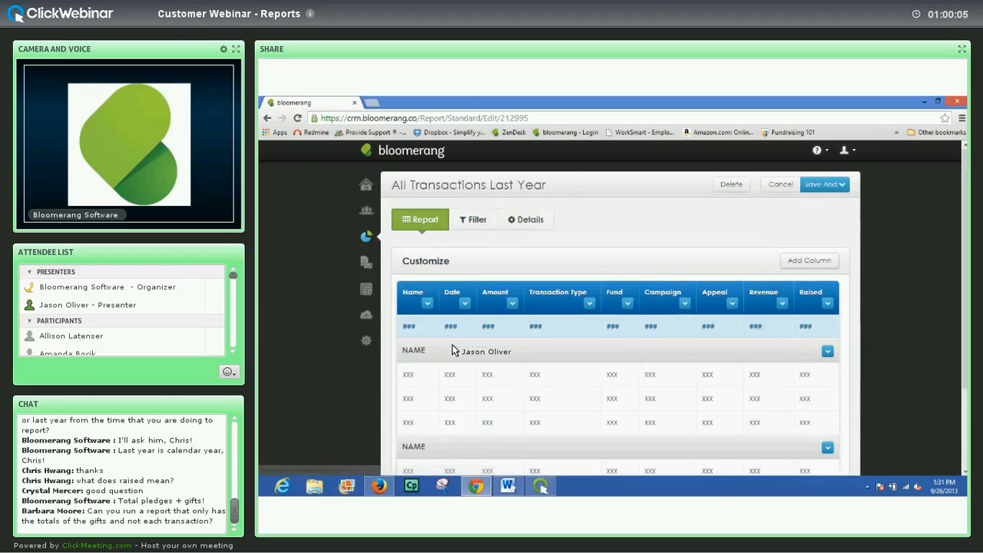
Collapse the report's Name group to one row per group.
scroll(452, 349, down, 1)
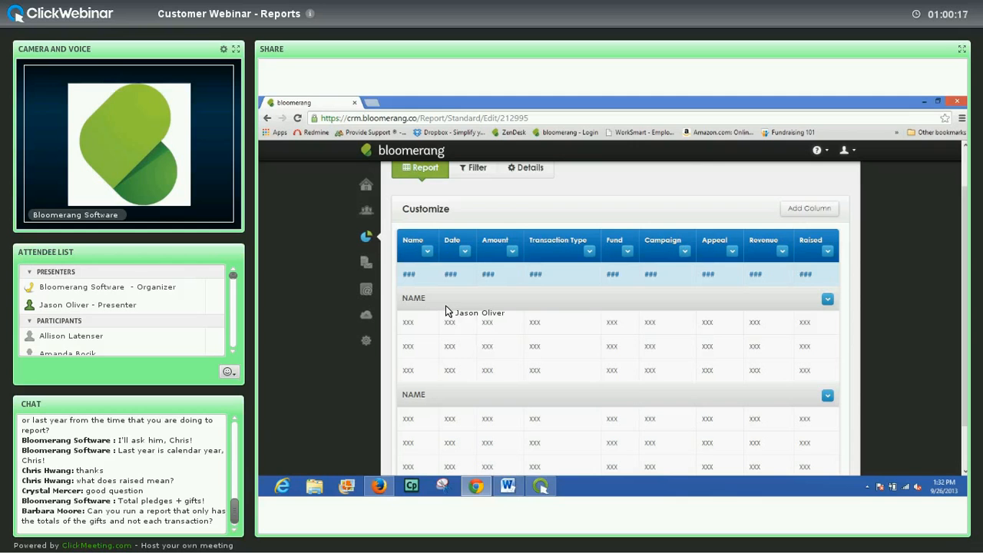
scroll(525, 277, up, 1)
scroll(514, 285, down, 1)
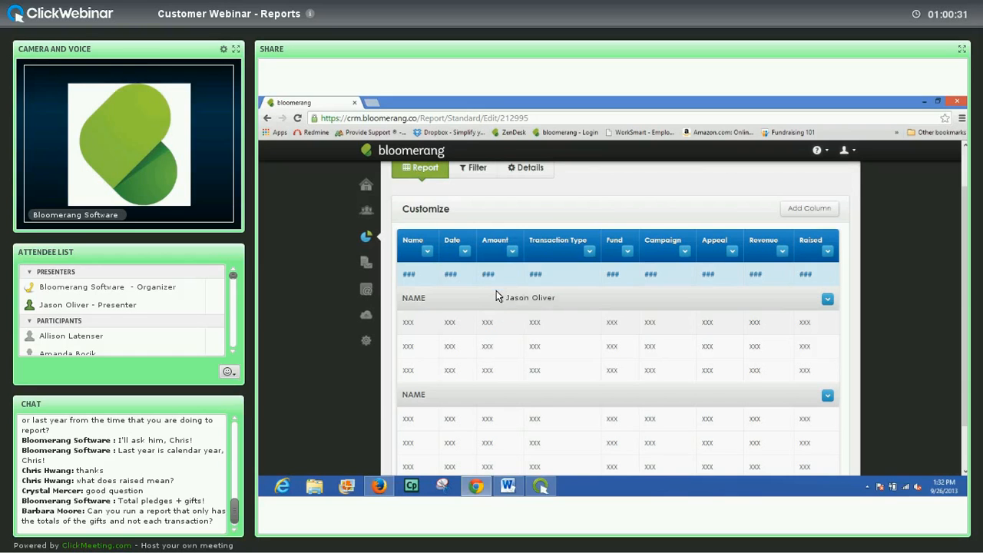
click(827, 302)
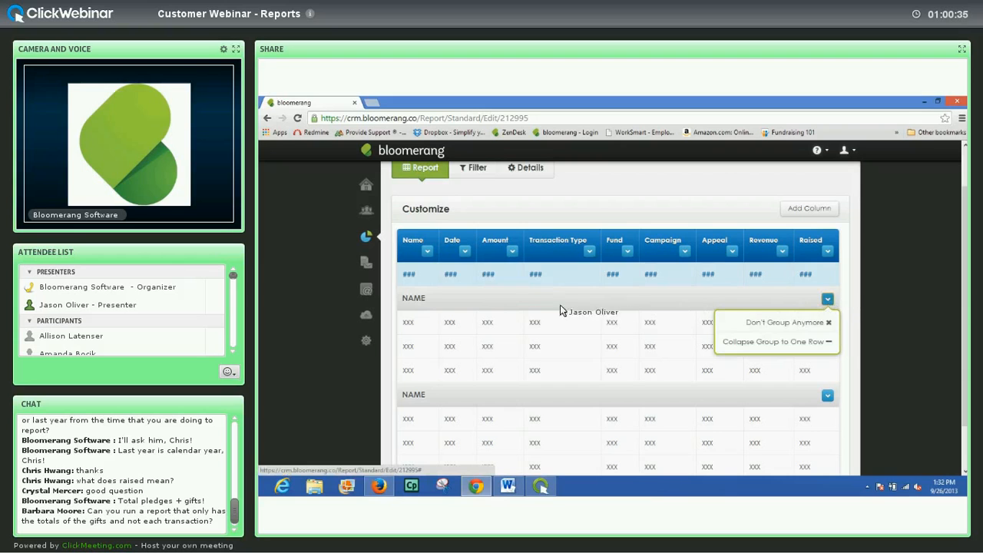
click(448, 301)
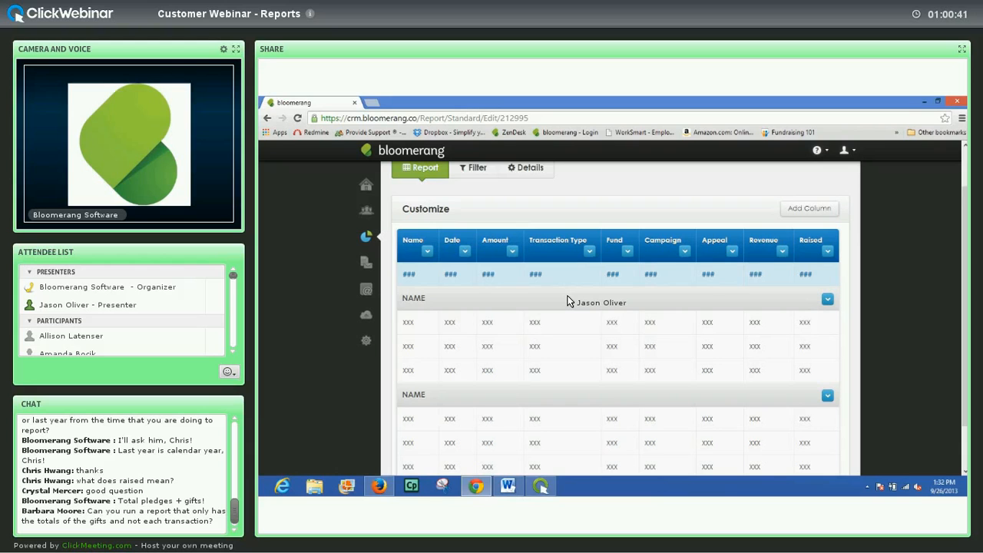
click(827, 299)
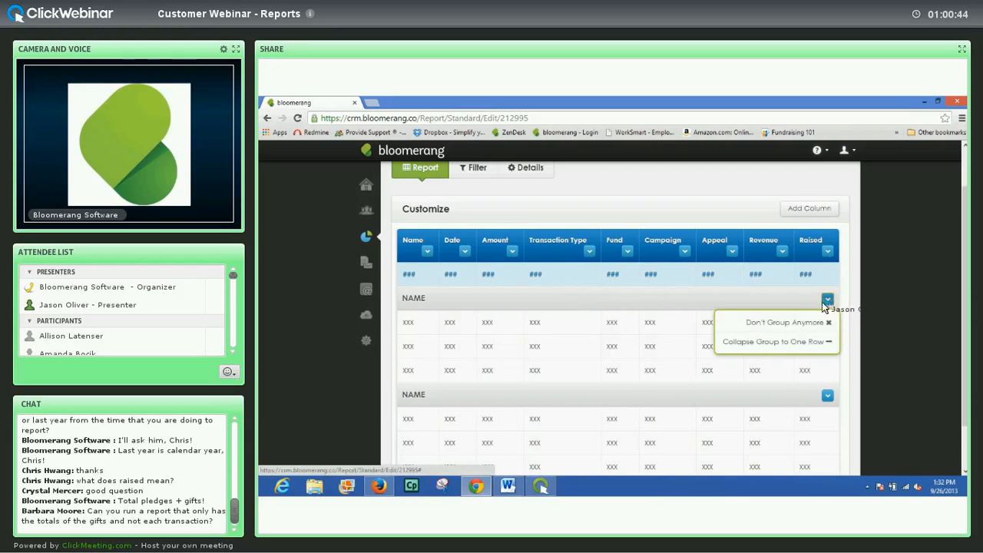
click(802, 343)
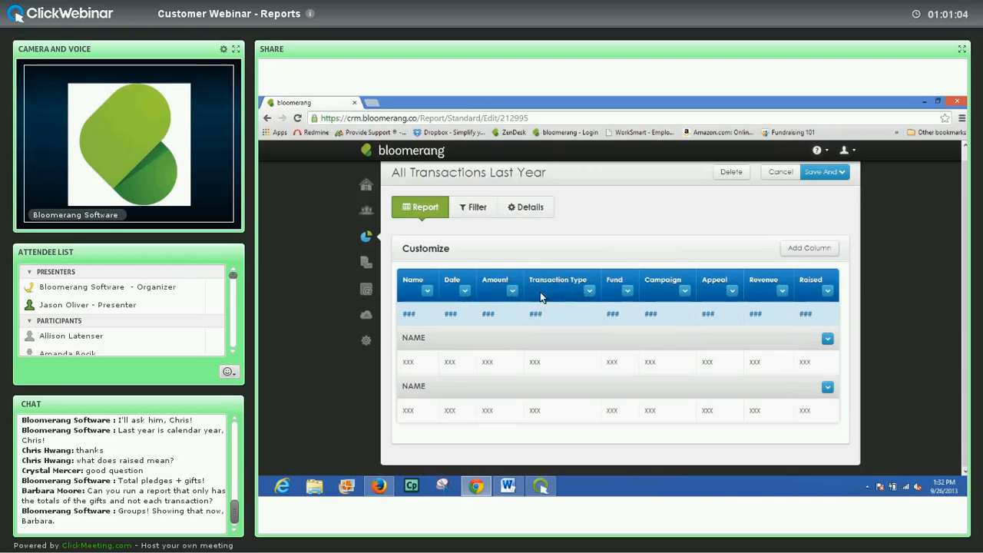
Remove the Date, Transaction Type, Fund, Campaign and Appeal columns from the report.
click(465, 290)
click(456, 387)
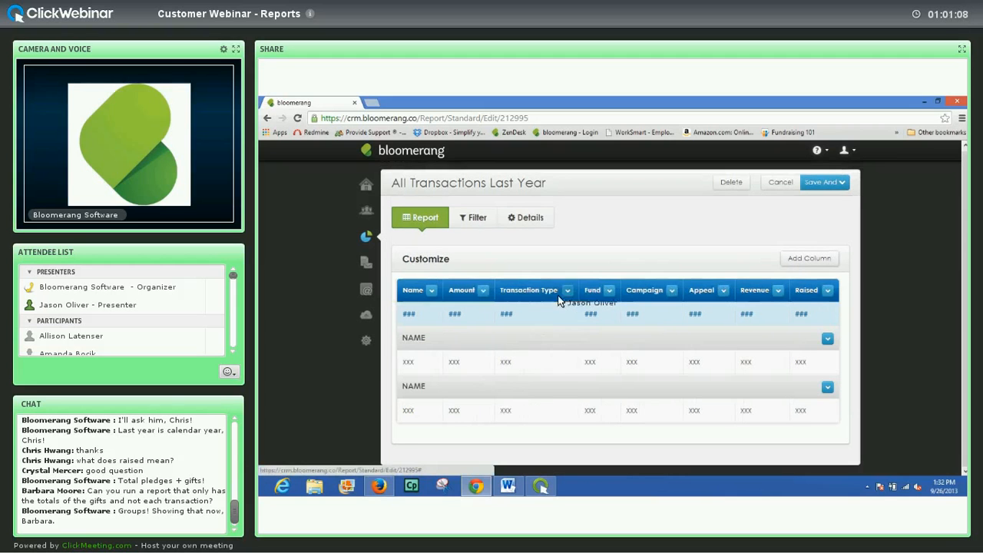
click(567, 291)
click(539, 392)
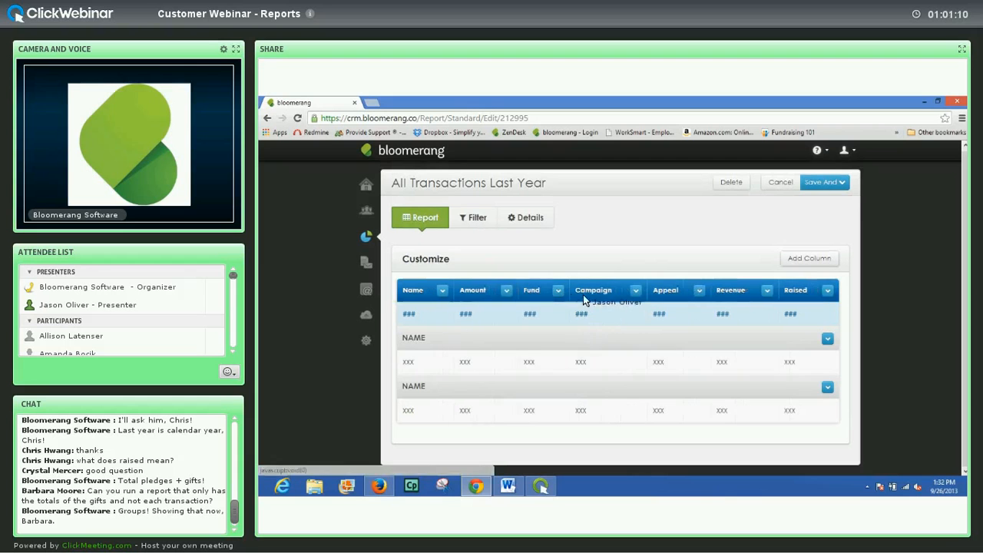
click(558, 290)
click(542, 390)
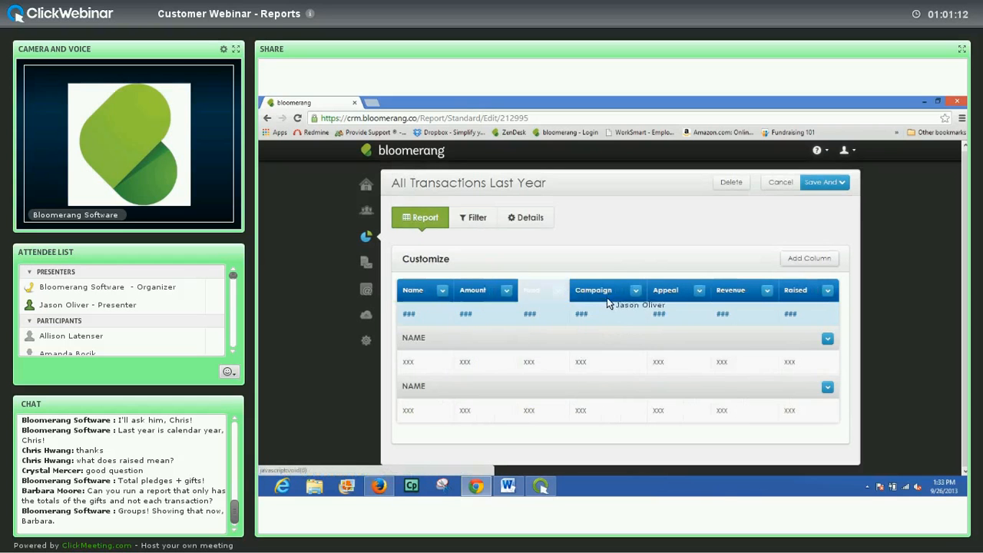
click(606, 290)
click(611, 390)
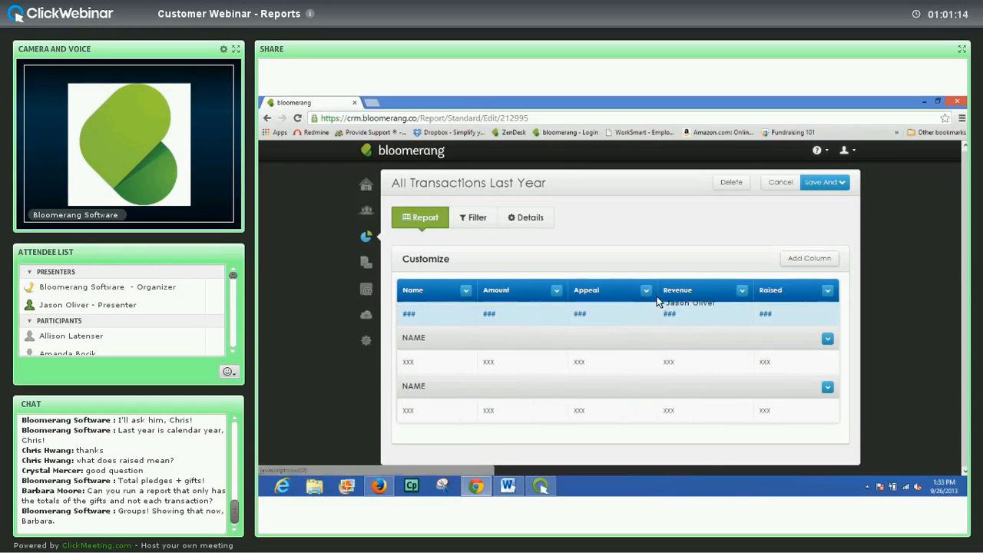
click(646, 290)
click(634, 389)
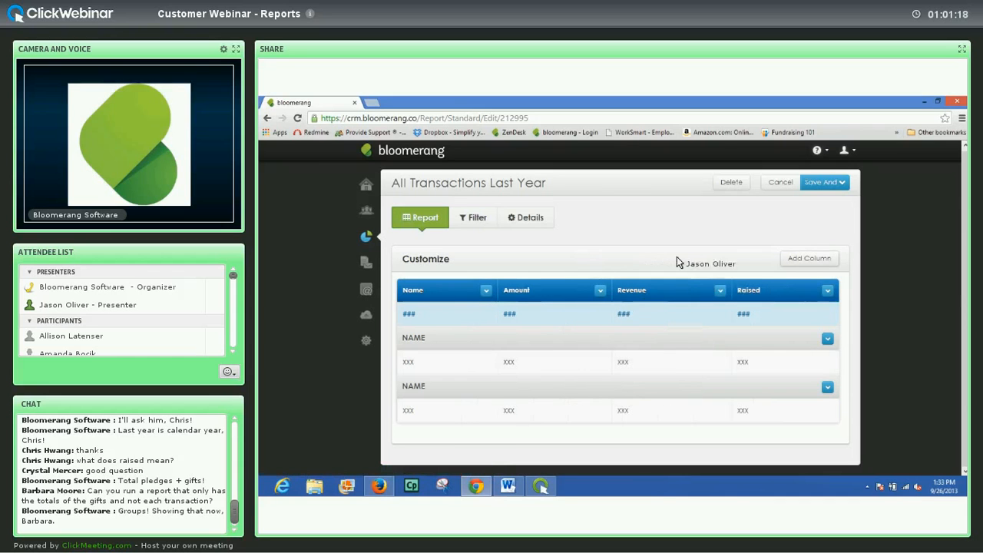
Save and run the collapsed report to screen, and look through the giving totals for each constituent or household.
click(842, 183)
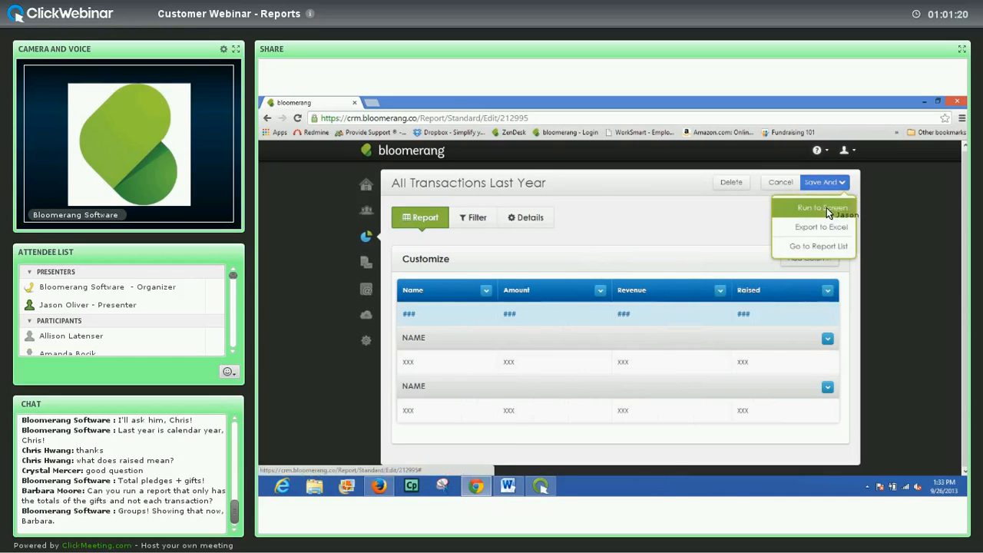
click(823, 209)
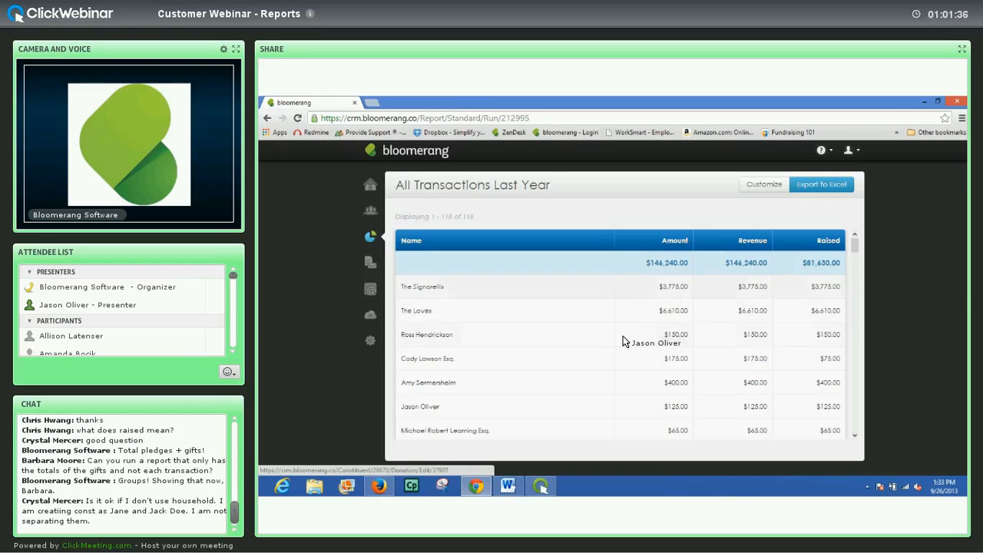
scroll(622, 342, down, 5)
scroll(621, 344, up, 5)
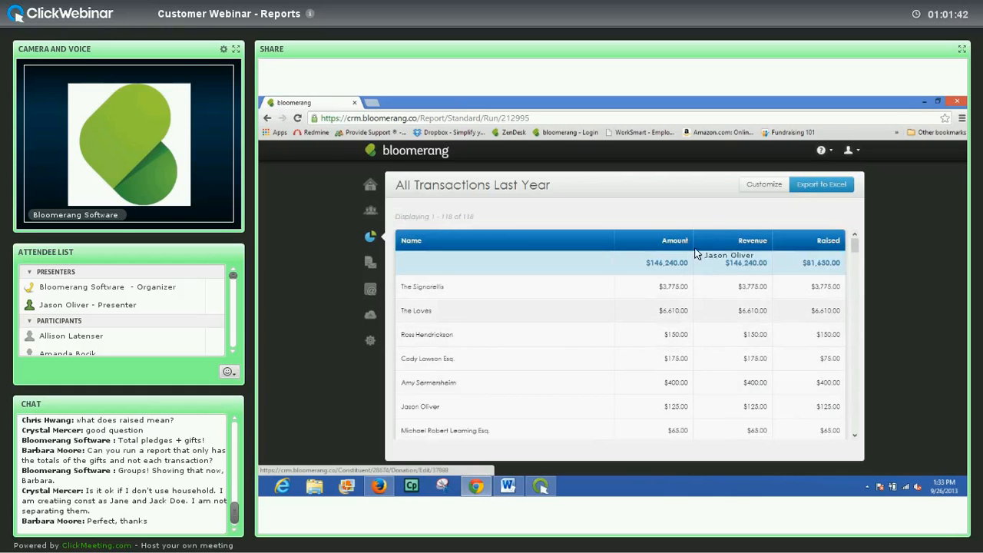
Reopen the report's customization and remove the grouping by Name.
click(756, 186)
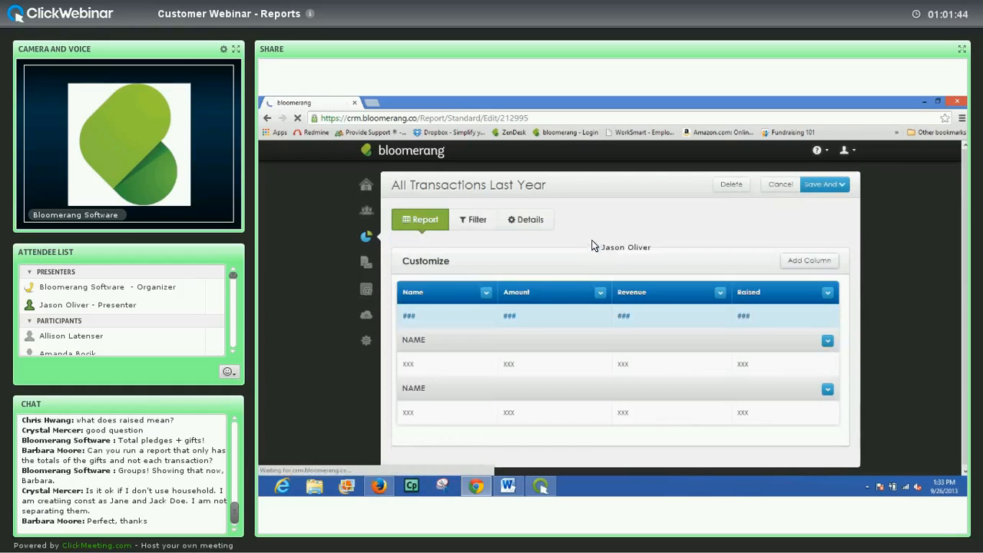
click(823, 339)
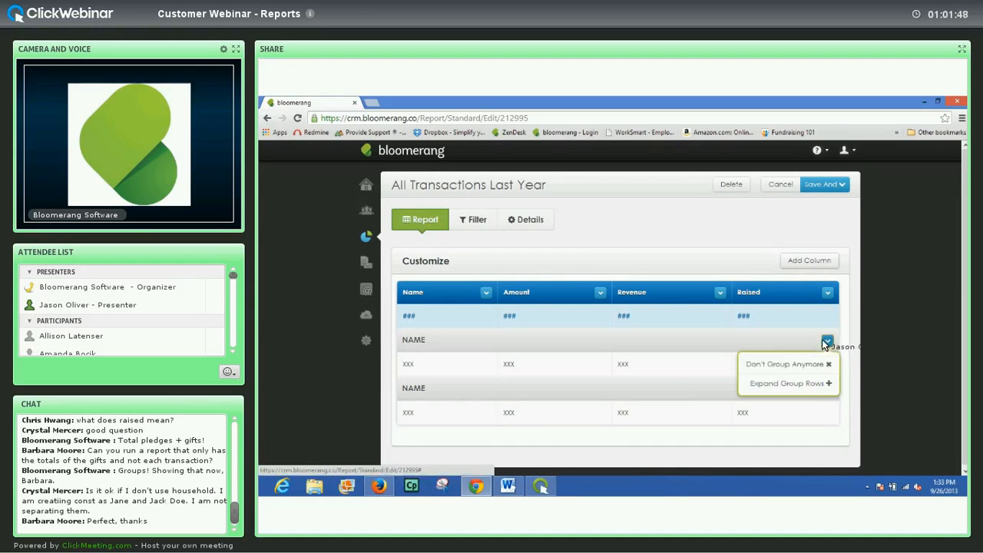
click(779, 362)
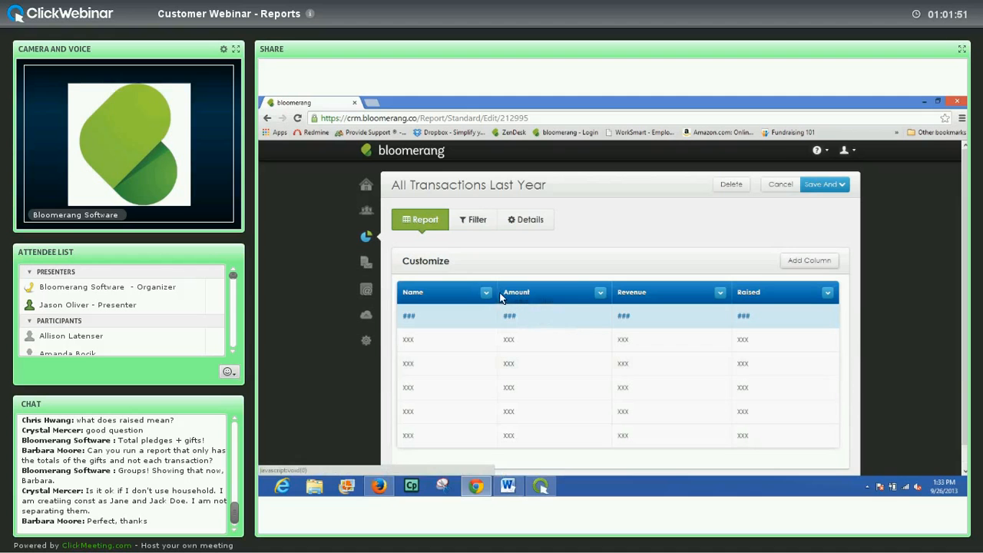
Add the transaction Fund field as a column to the report.
scroll(804, 236, down, 1)
click(811, 231)
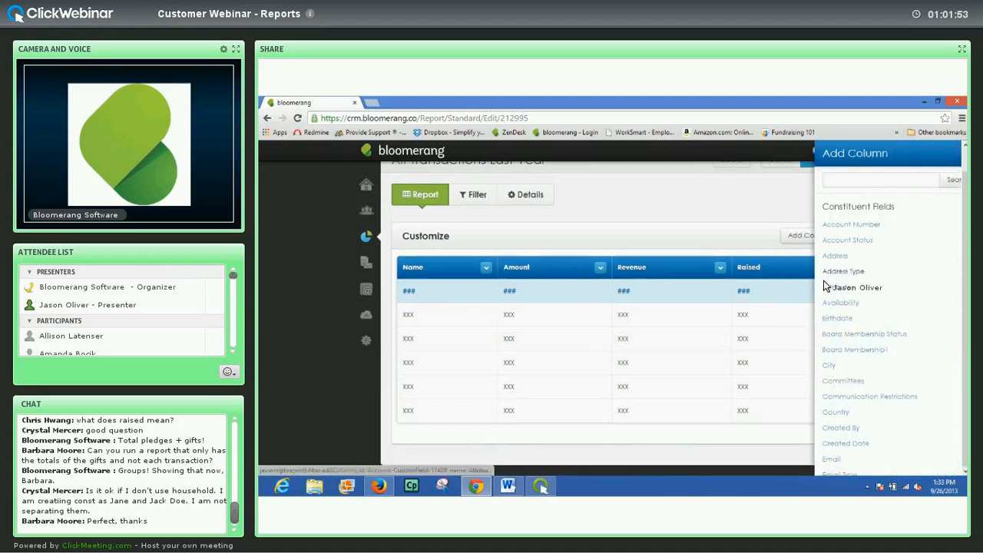
scroll(830, 295, down, 5)
scroll(829, 295, down, 10)
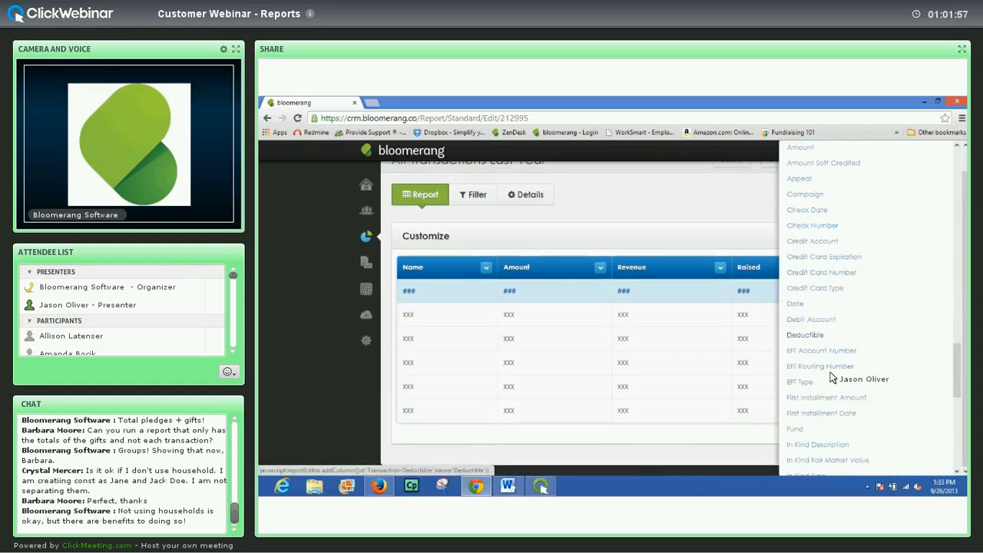
click(797, 428)
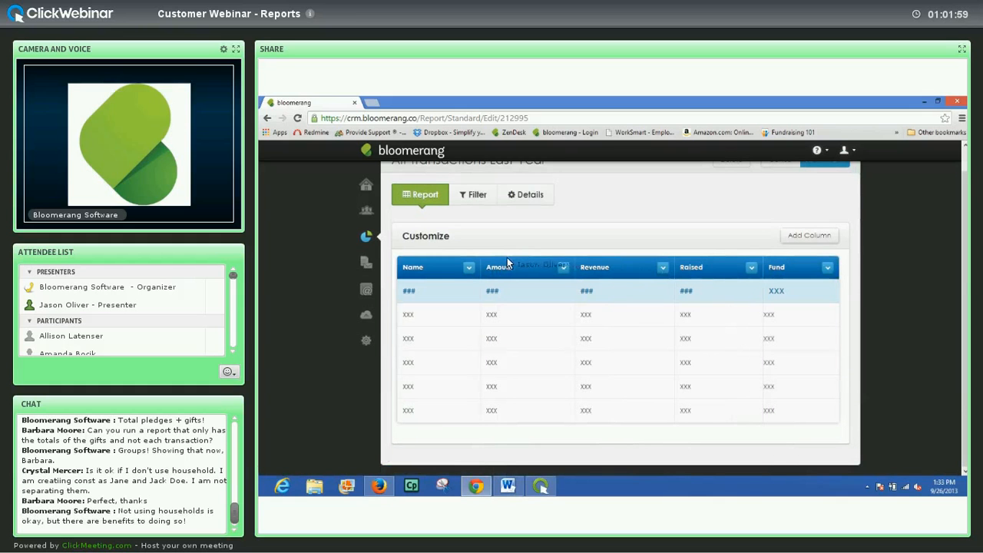
Group the report by the Fund field and check the grouped layout.
click(827, 267)
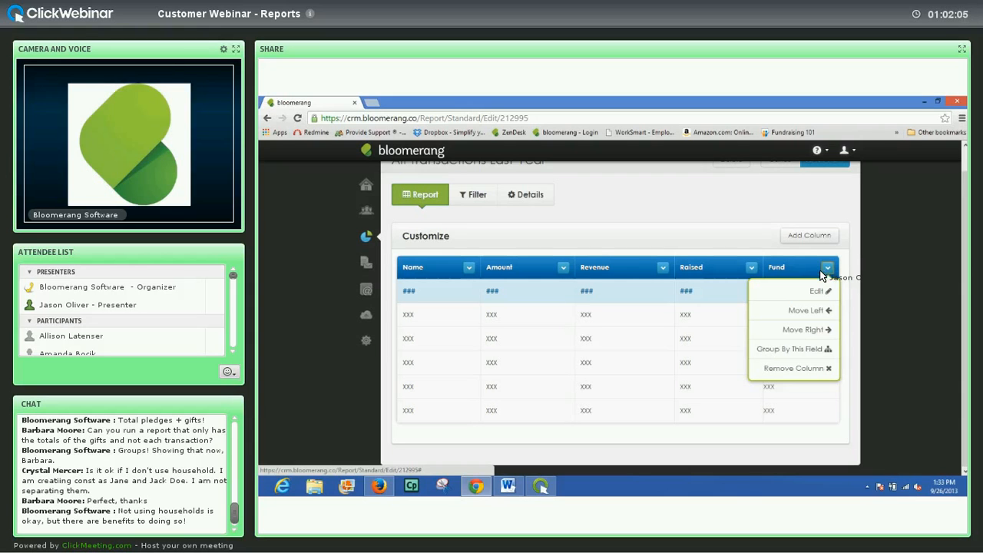
click(798, 355)
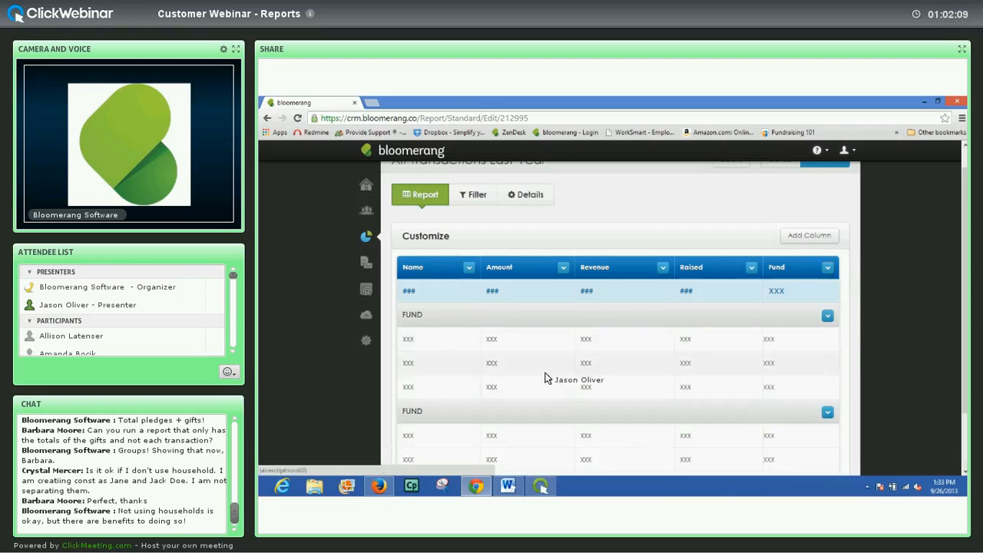
scroll(585, 381, down, 2)
scroll(586, 382, up, 3)
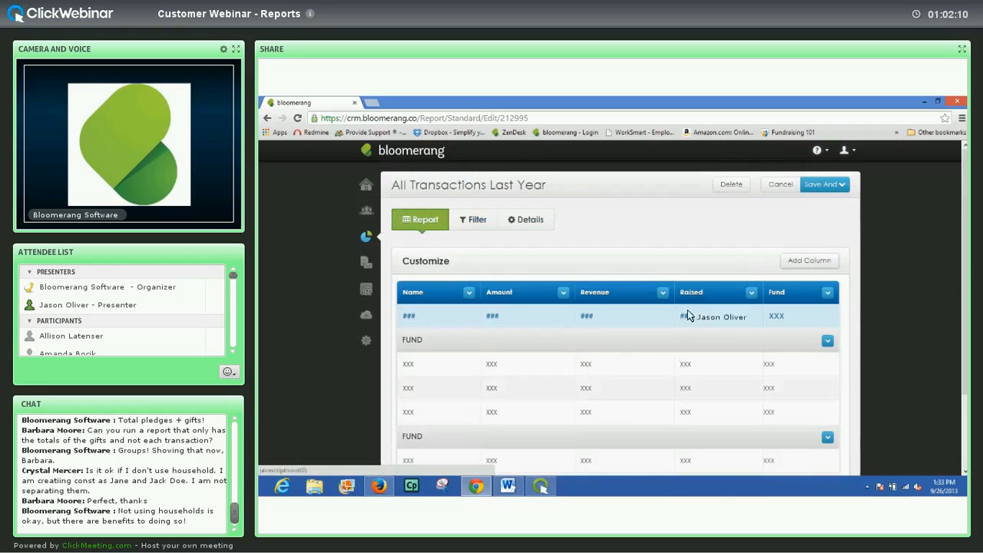
Save and run the fund-grouped report to screen, and look through the transactions under each fund.
click(828, 188)
click(826, 209)
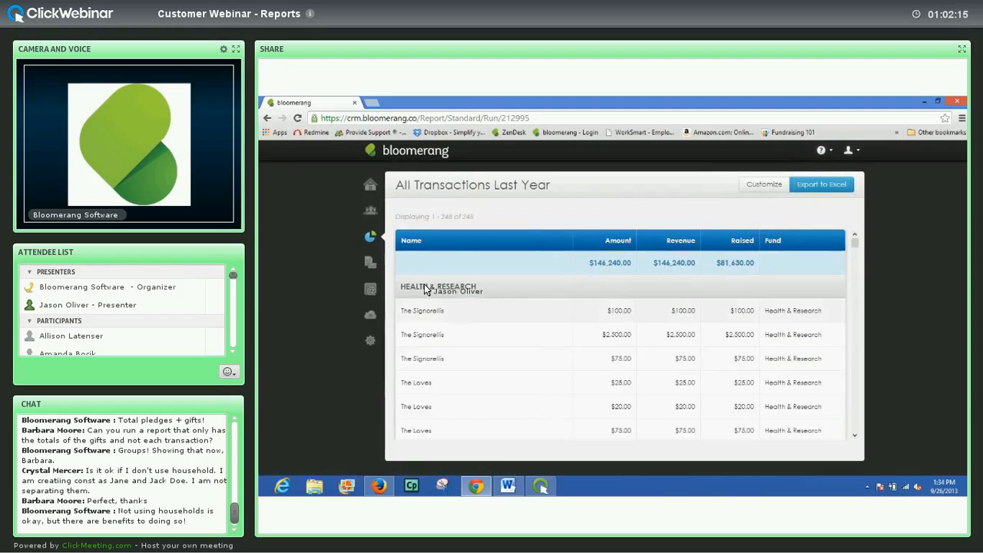
scroll(551, 302, down, 10)
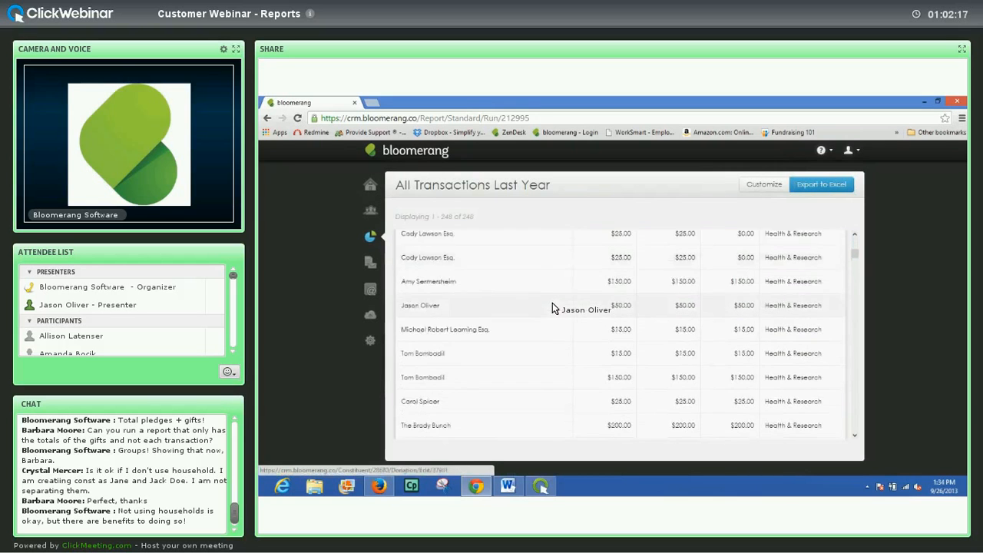
scroll(552, 303, down, 10)
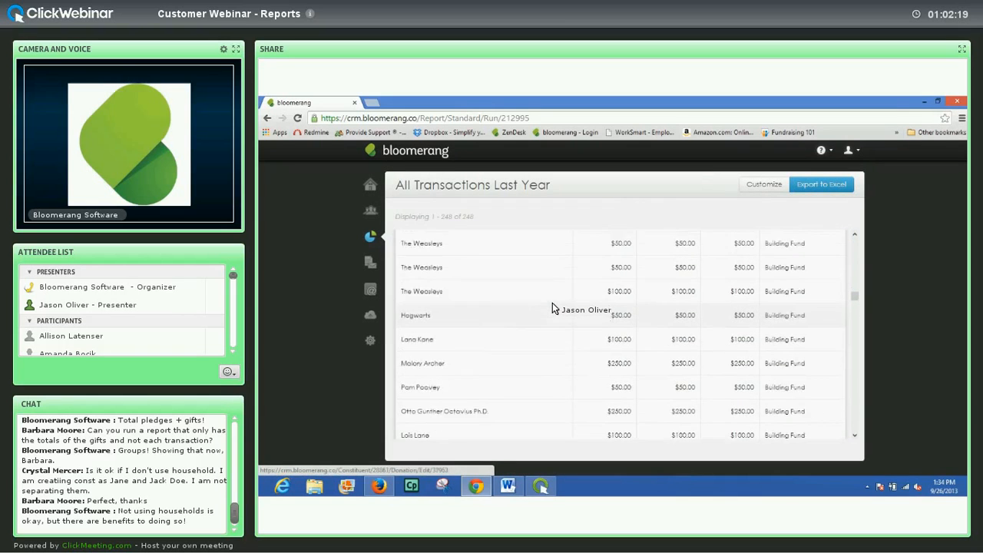
Review the transactions and subtotals under the Building Fund and General/Operating groups, and return to the start of the report.
scroll(553, 303, up, 1)
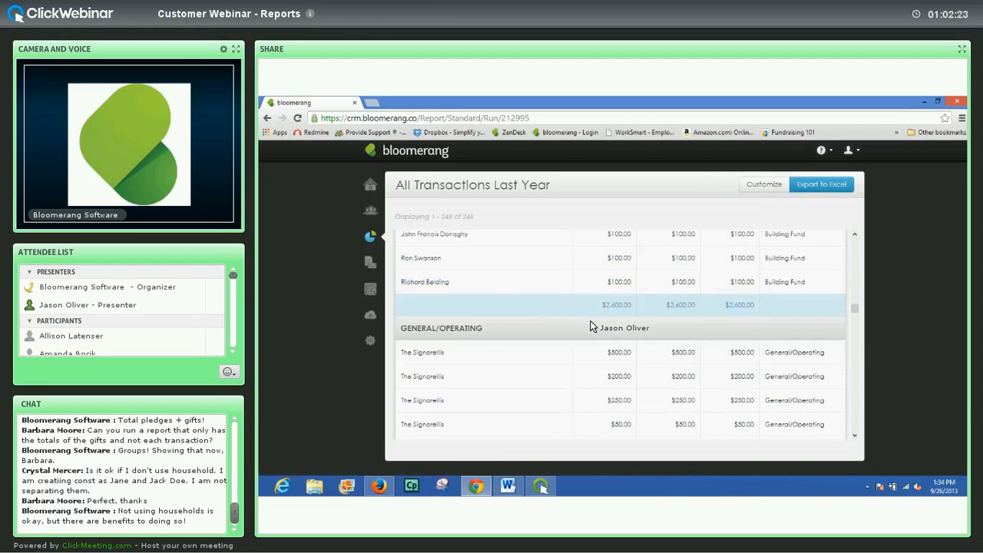
scroll(520, 349, down, 2)
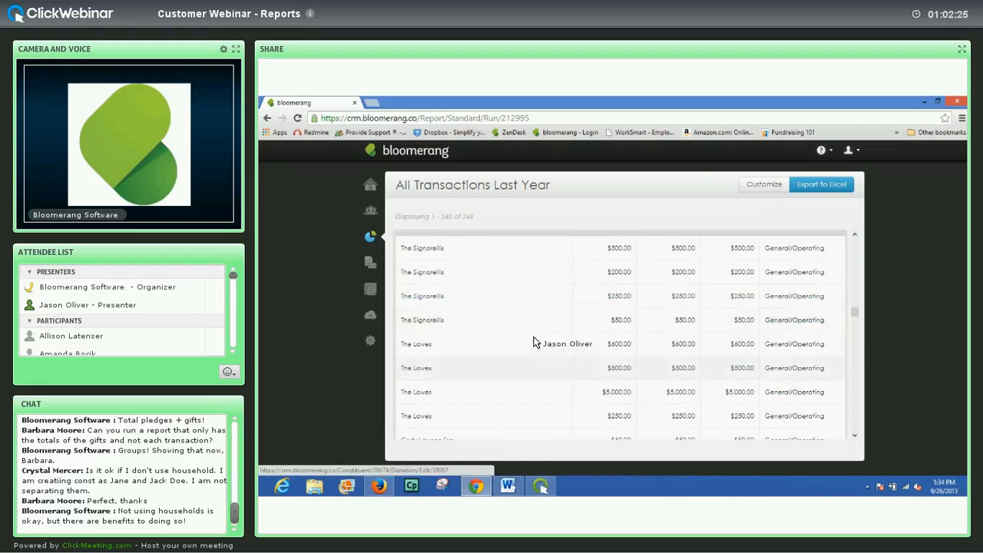
scroll(614, 334, up, 6)
drag(852, 298, 855, 247)
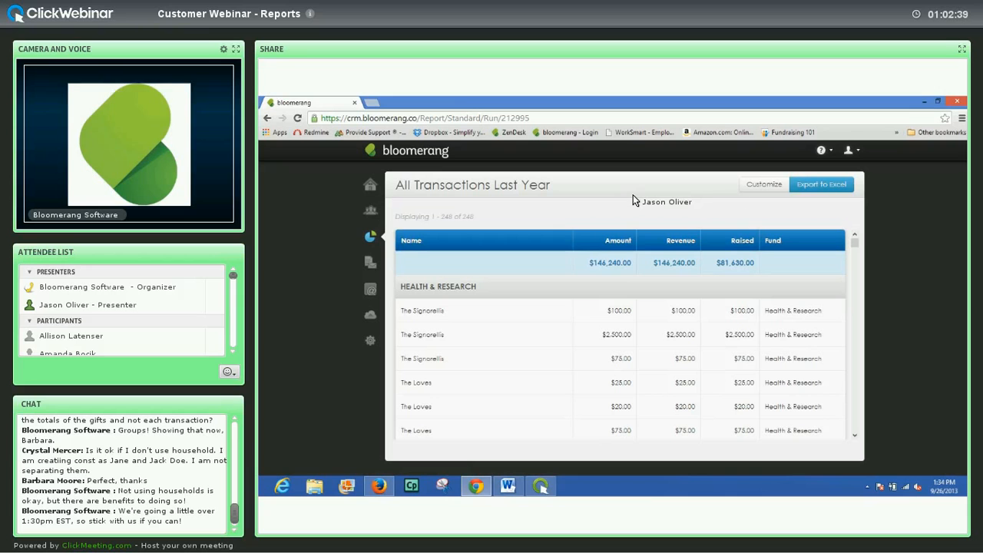
Reopen the report's customization and inspect the Fund grouping options and the Name column's edit settings, leaving them without changes.
click(756, 187)
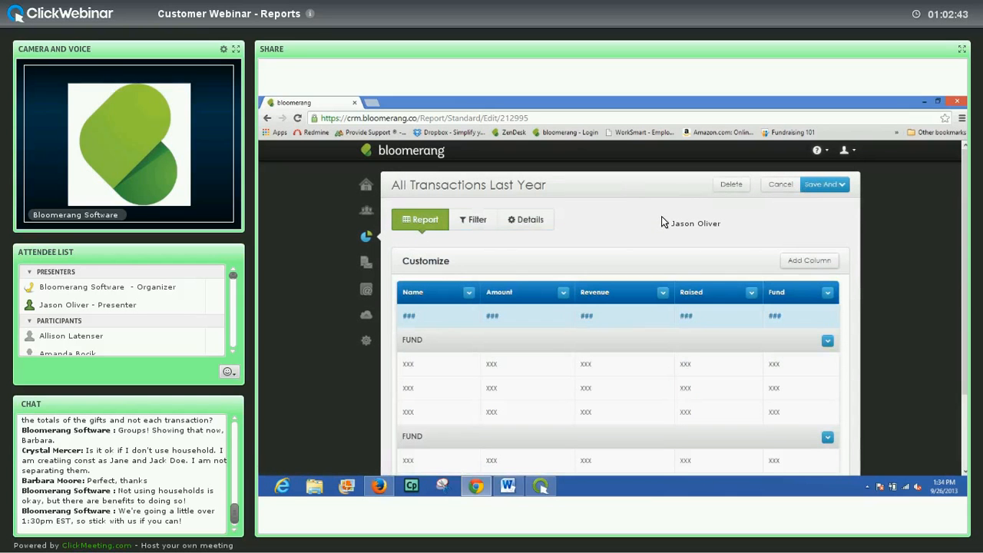
click(468, 292)
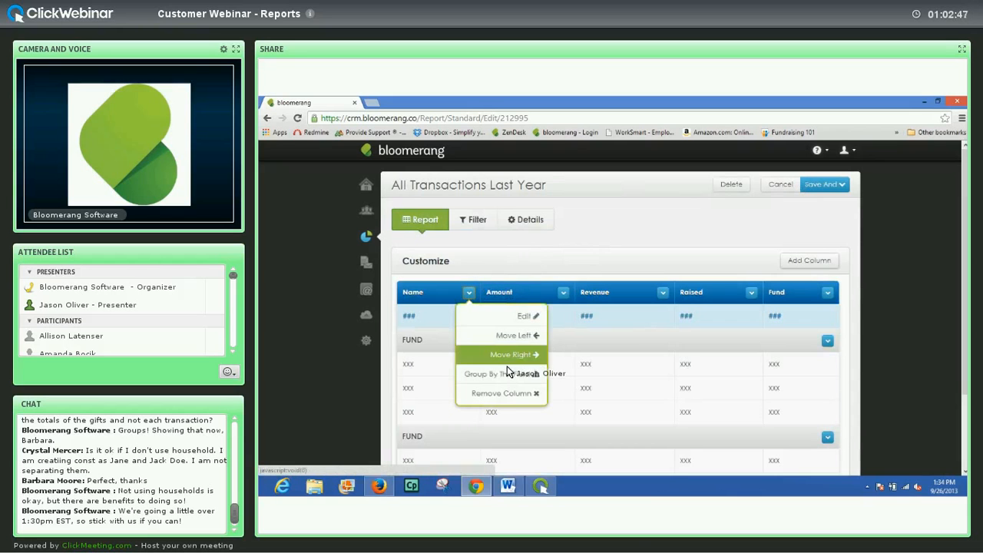
click(827, 343)
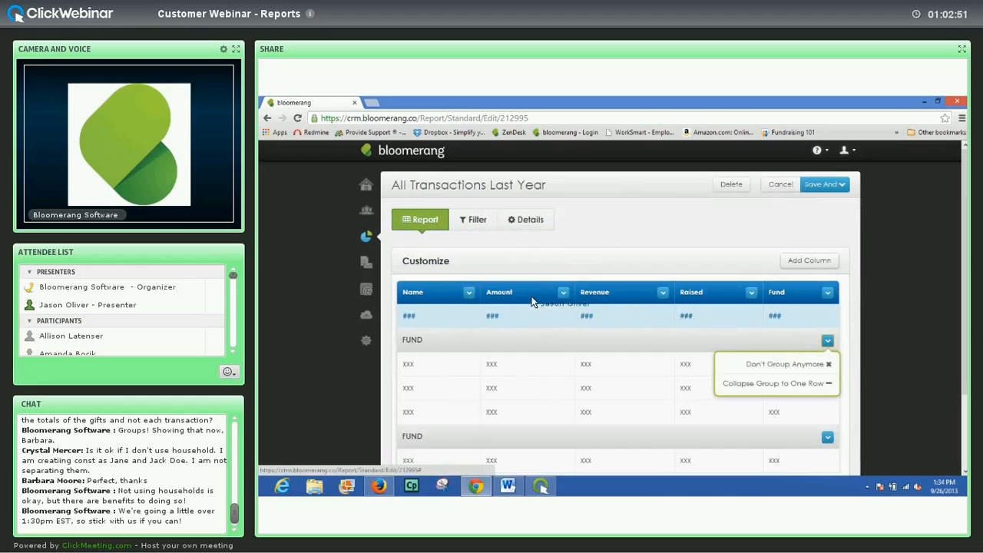
click(468, 293)
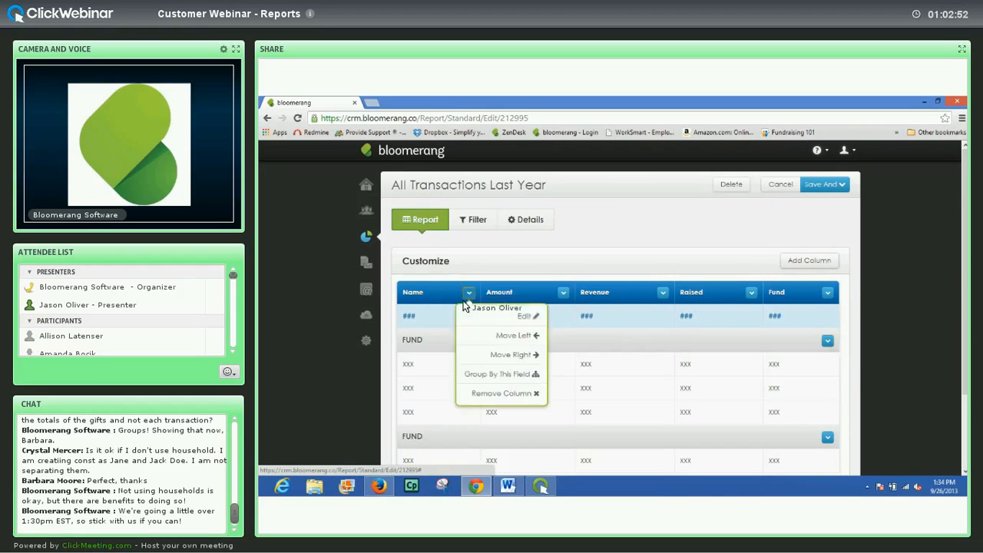
click(522, 317)
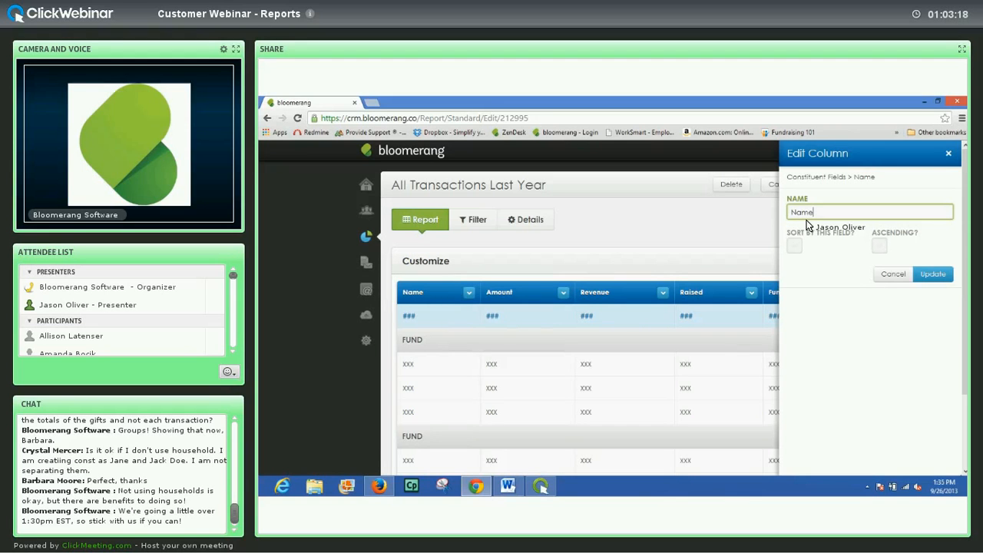
click(891, 275)
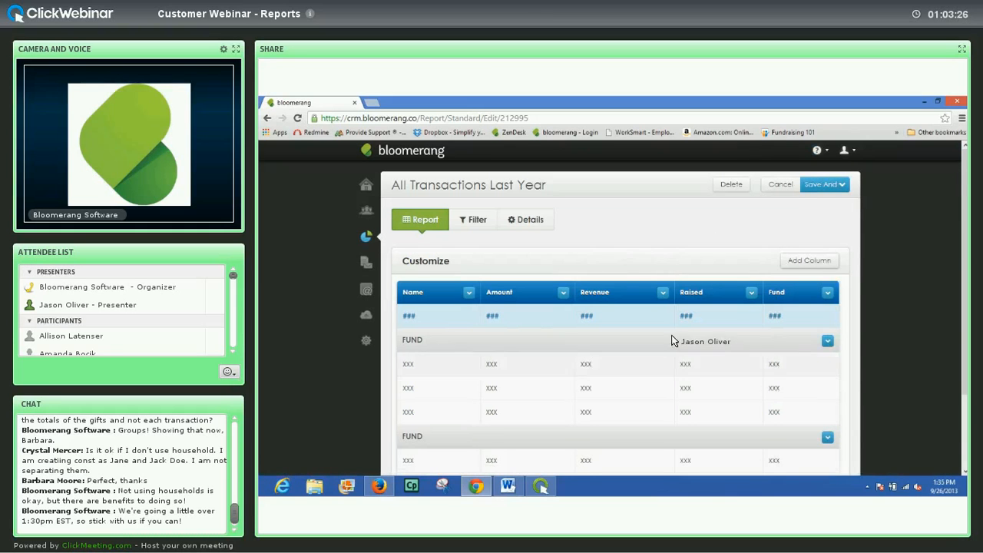
Move the Amount column behind Revenue, Raised and Fund so it is the last column of the report.
scroll(667, 332, down, 1)
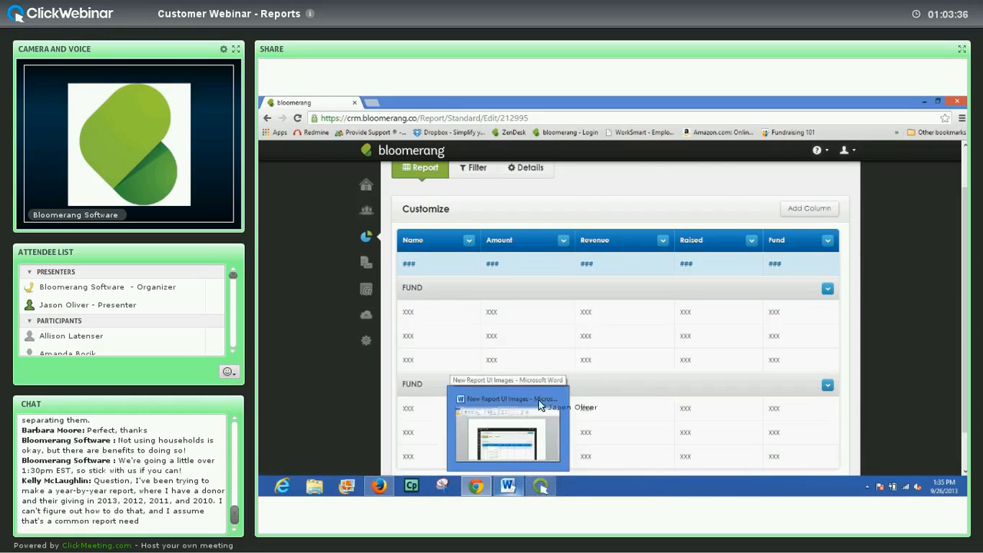
click(564, 241)
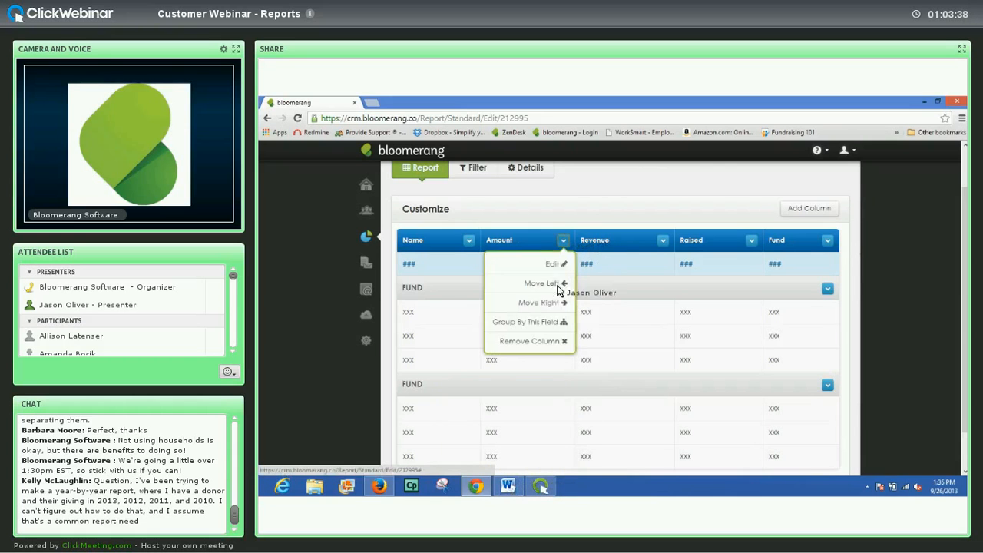
click(560, 302)
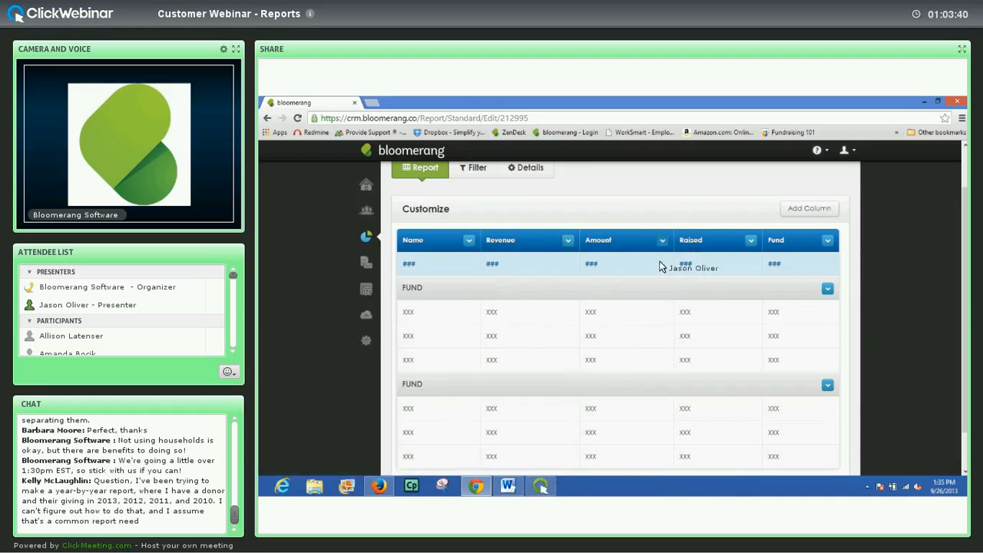
click(662, 240)
click(658, 301)
click(751, 241)
click(747, 301)
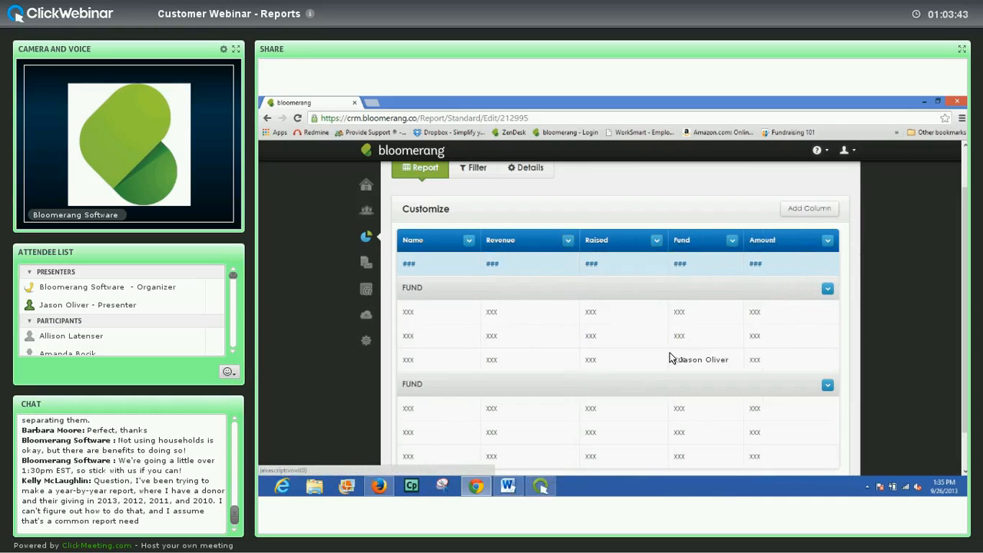
Switch to the New Report UI Images document in Word and examine the mockups of the column menu, column moving and grouping options.
click(512, 490)
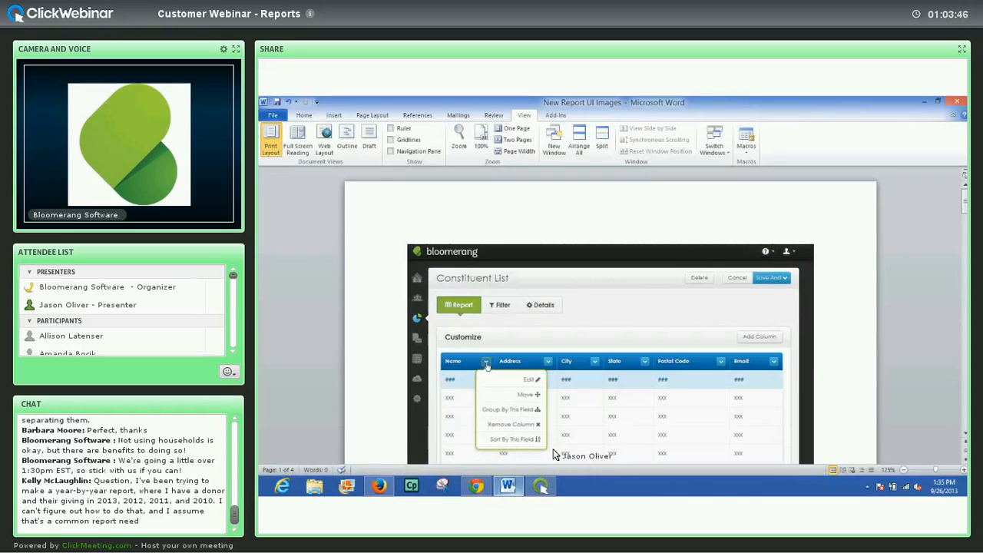
scroll(380, 307, down, 1)
scroll(379, 307, down, 1)
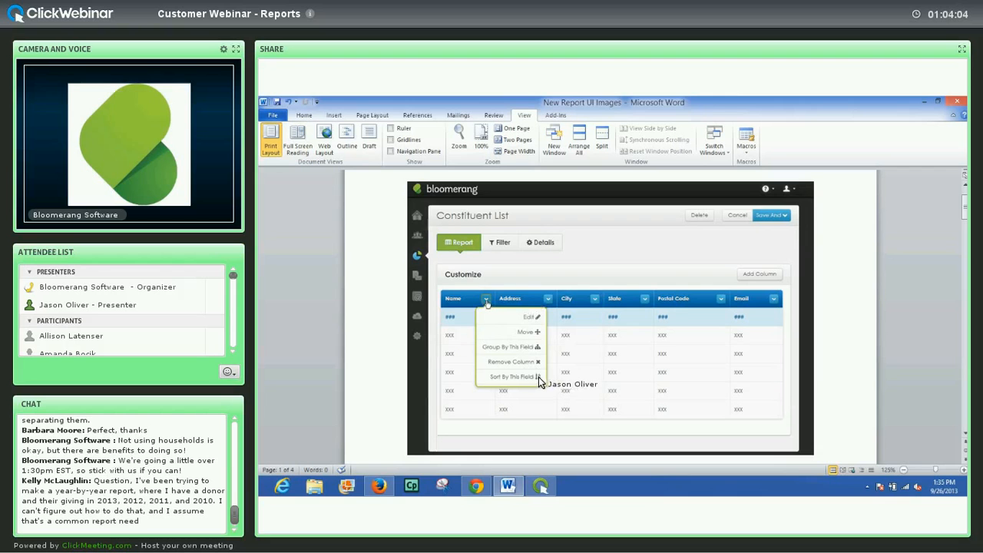
scroll(540, 347, up, 5)
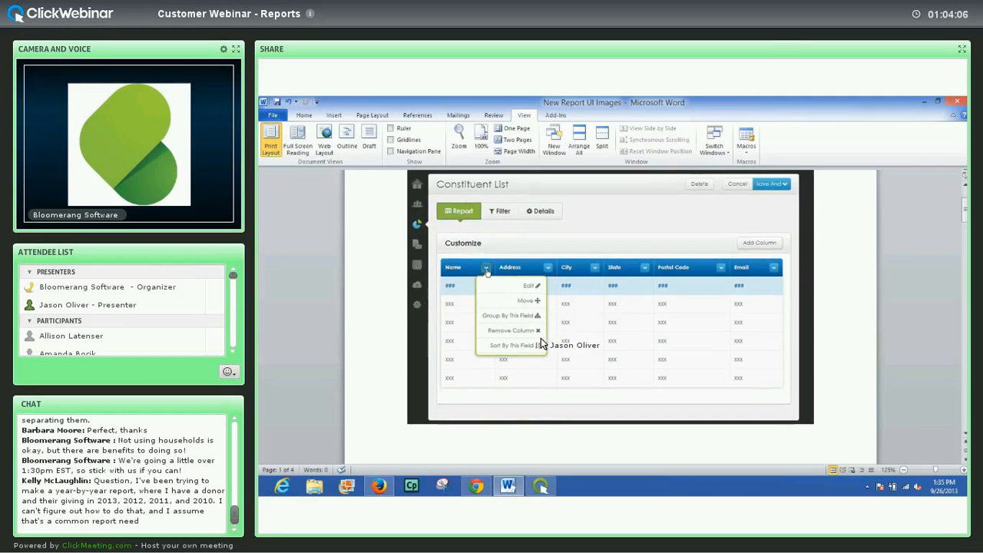
scroll(540, 339, down, 5)
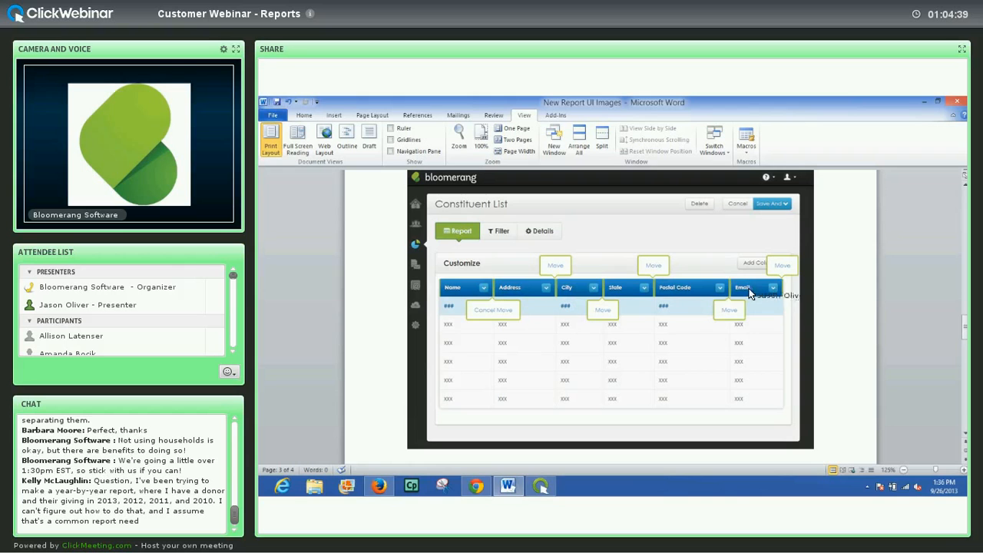
scroll(642, 308, down, 5)
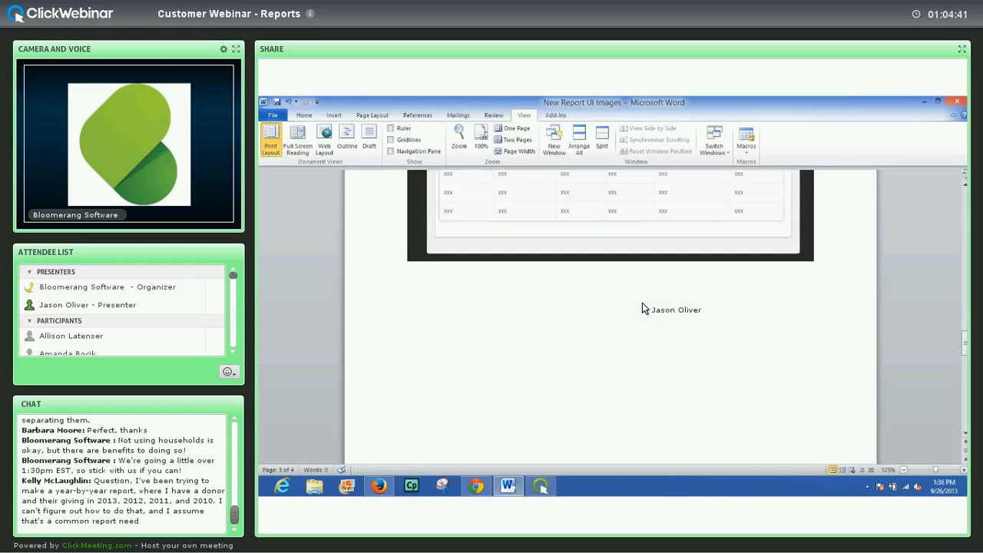
scroll(642, 308, down, 5)
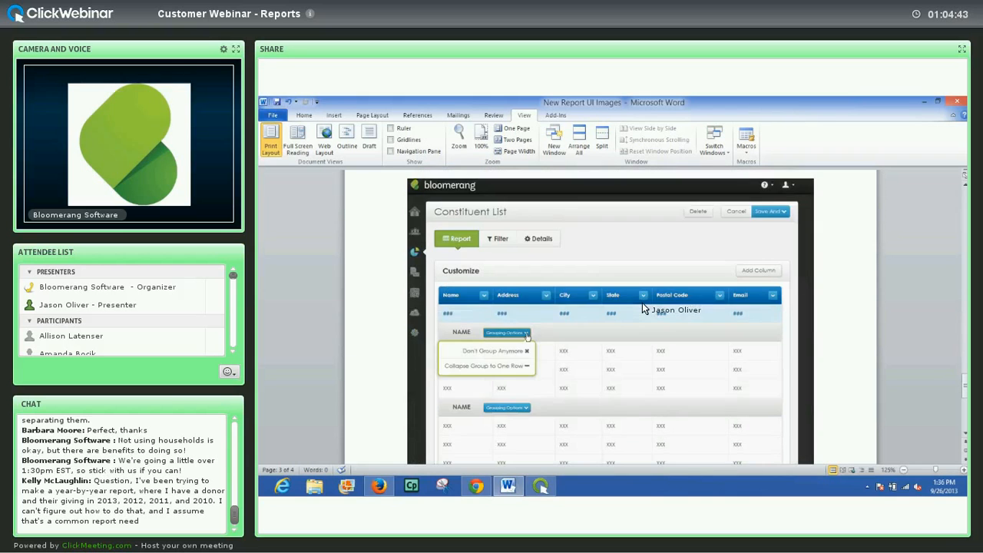
scroll(639, 307, down, 2)
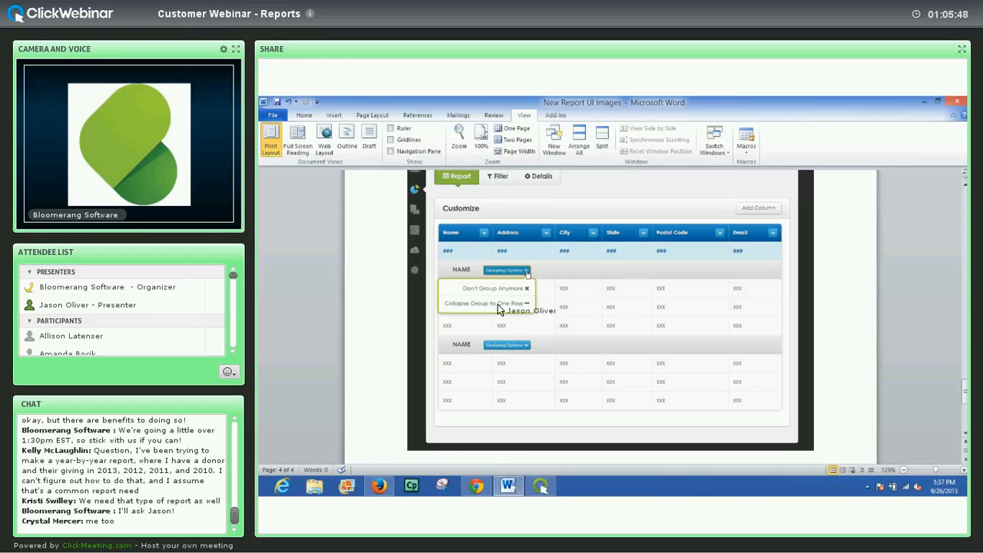
Switch back to the Bloomerang report editor in Chrome and look over the column layout.
click(474, 485)
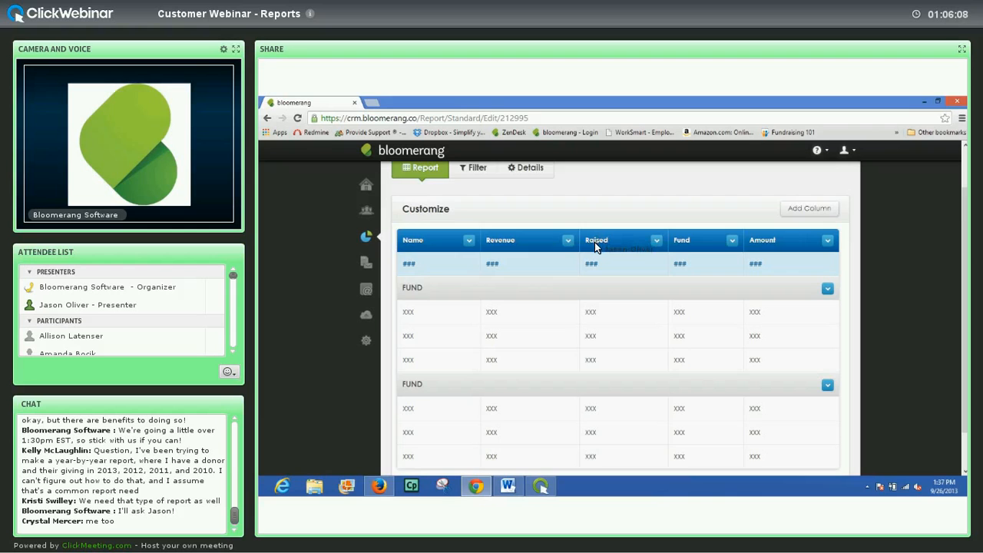
scroll(595, 242, down, 1)
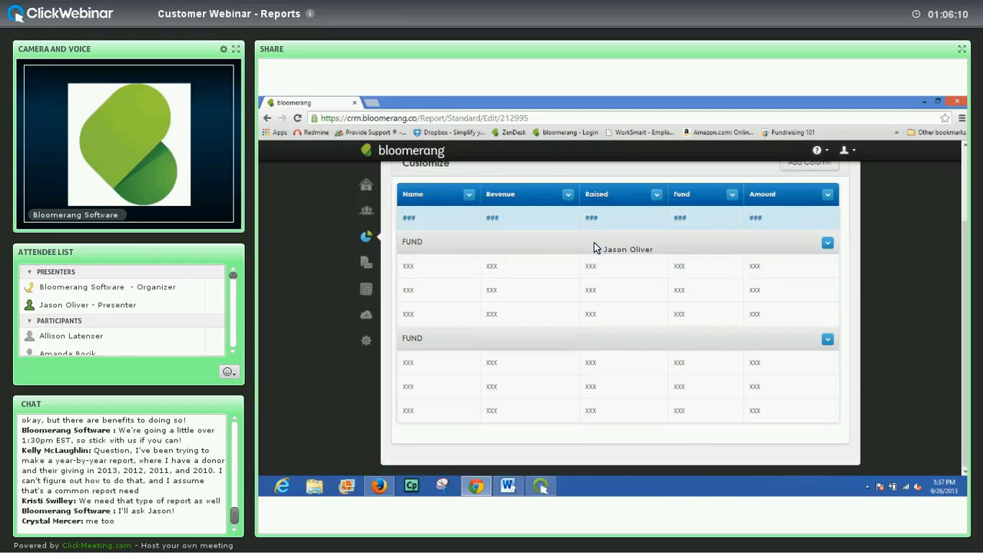
scroll(592, 242, up, 1)
scroll(592, 246, down, 1)
scroll(593, 242, up, 1)
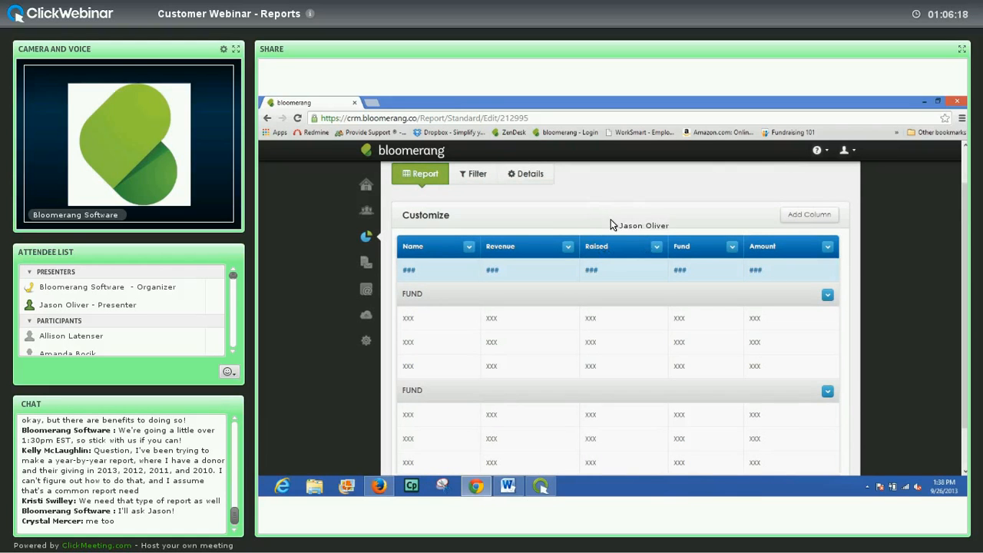
scroll(611, 220, up, 1)
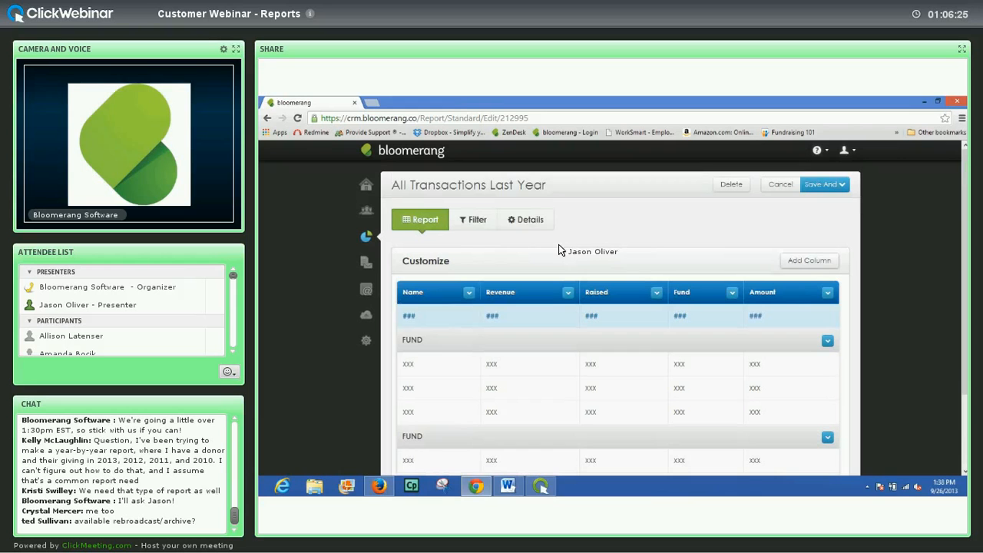
Browse the constituent fields available as new columns for yearly revenue and raised totals, and close the list without adding one.
click(814, 262)
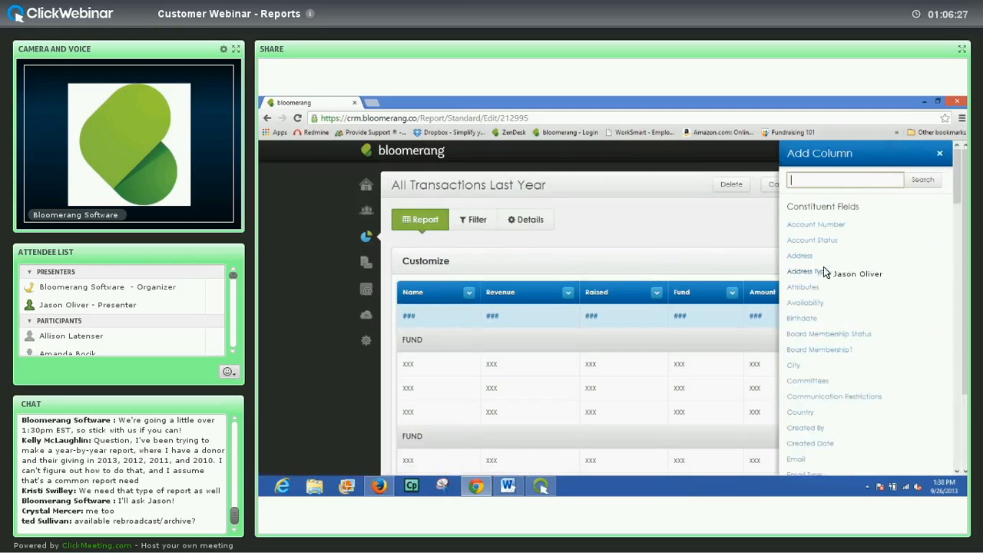
scroll(843, 290, down, 1)
scroll(842, 290, down, 6)
scroll(842, 290, down, 2)
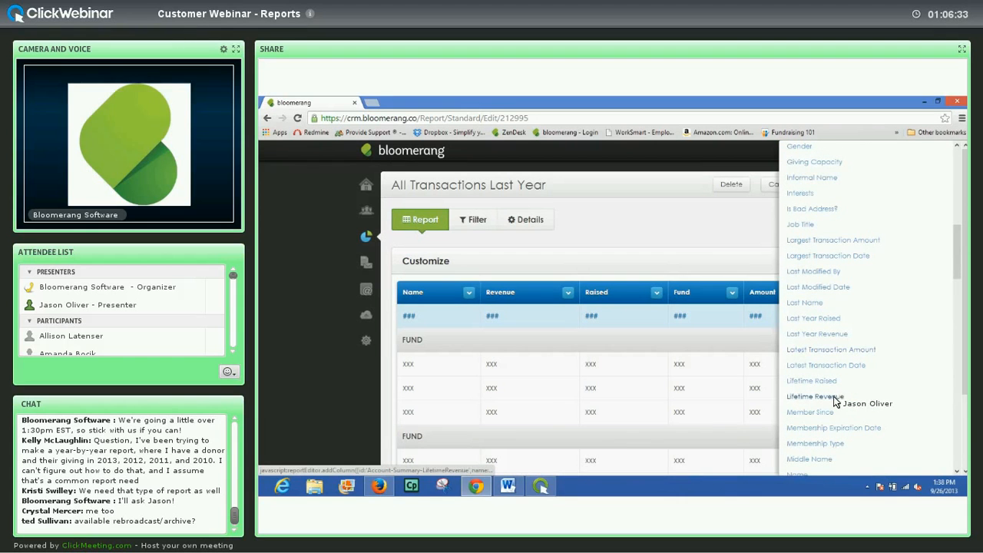
scroll(834, 403, down, 4)
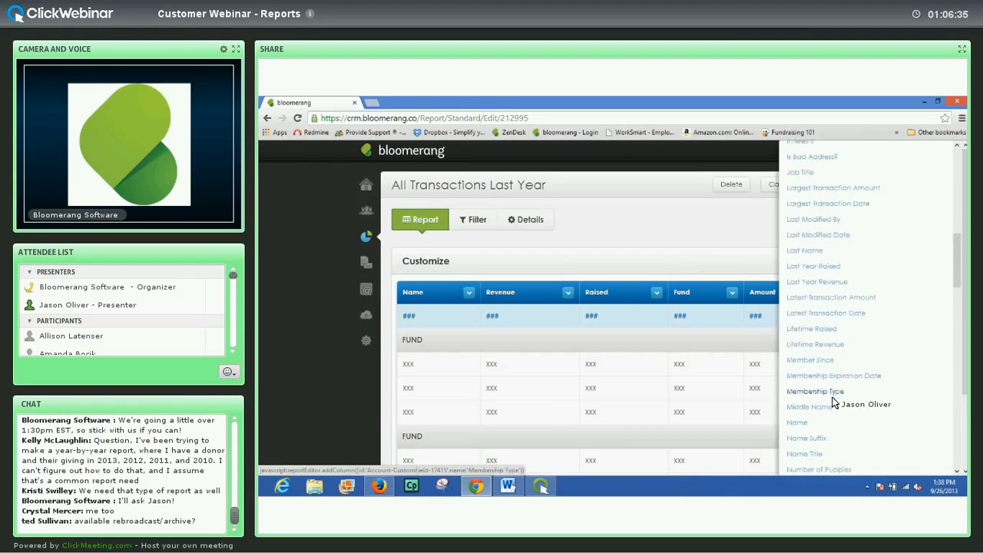
scroll(834, 401, down, 3)
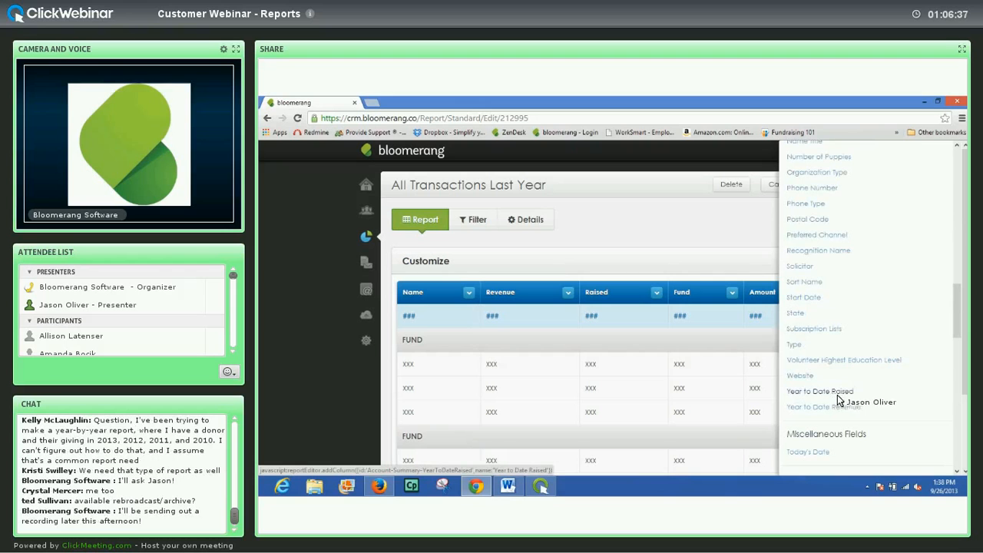
scroll(848, 407, up, 4)
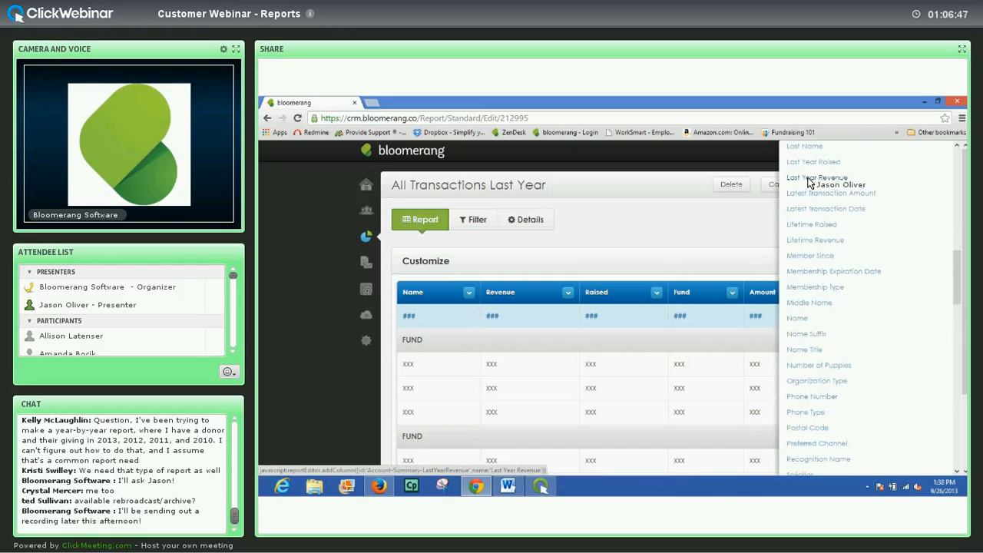
click(528, 224)
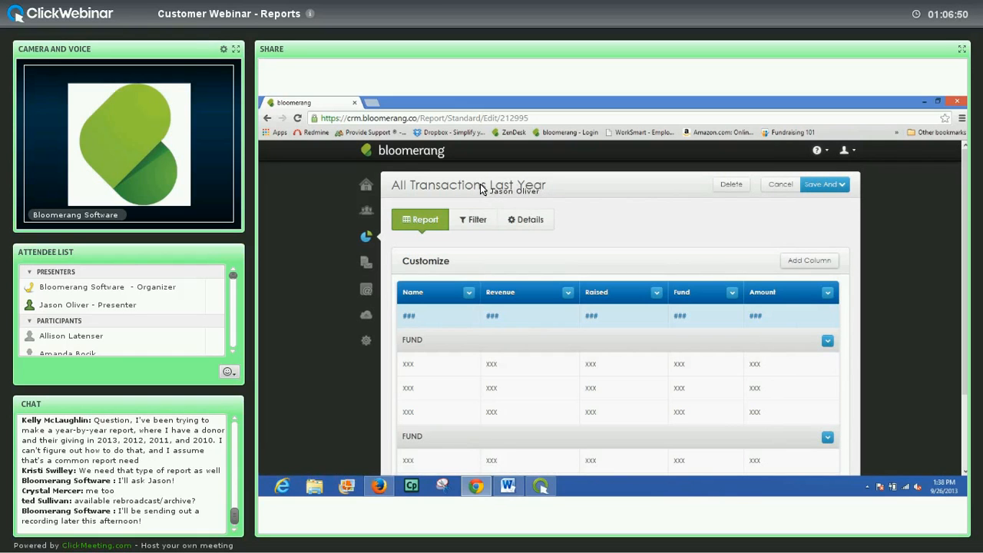
Change the report's transaction date filter to a custom range between 1/1/10 and 12/31/10.
click(478, 222)
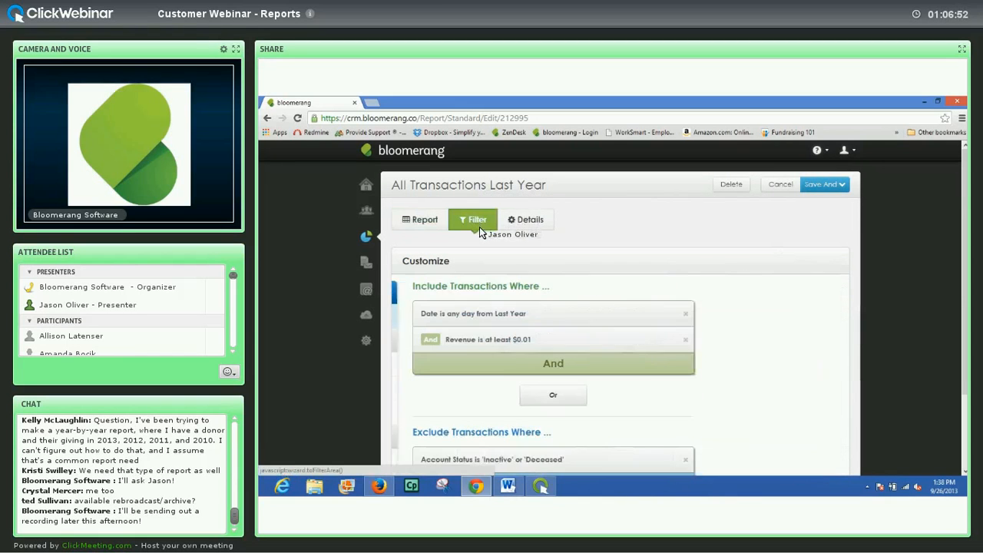
click(527, 313)
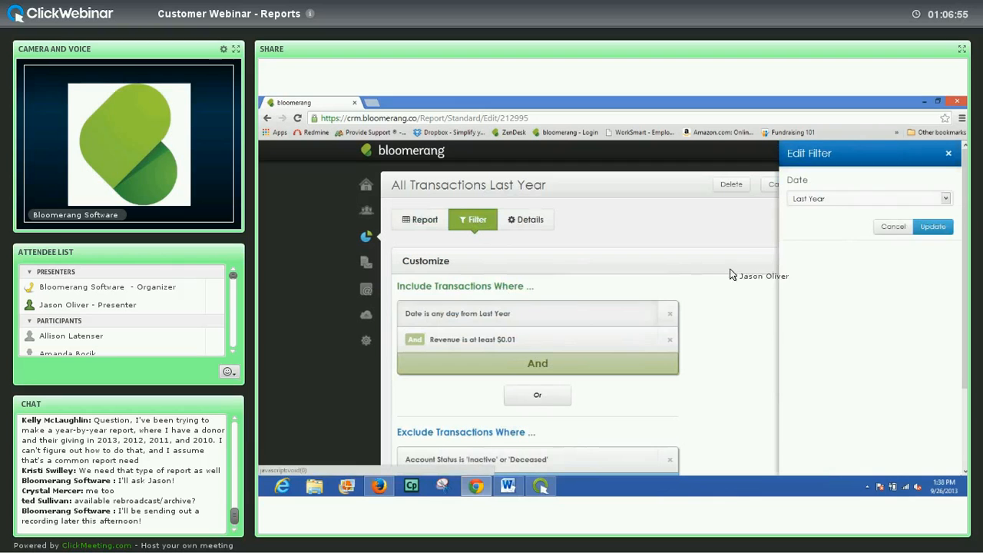
click(817, 200)
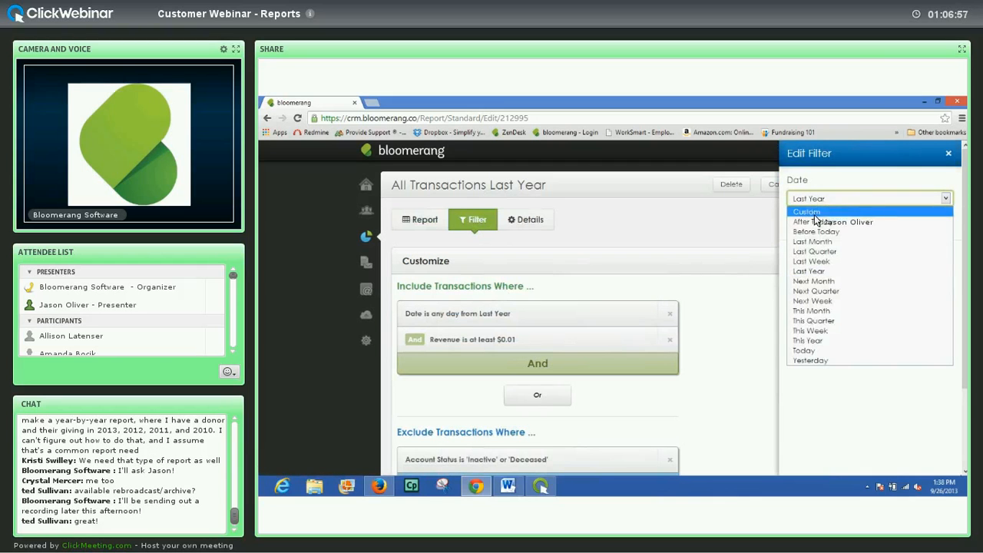
click(815, 213)
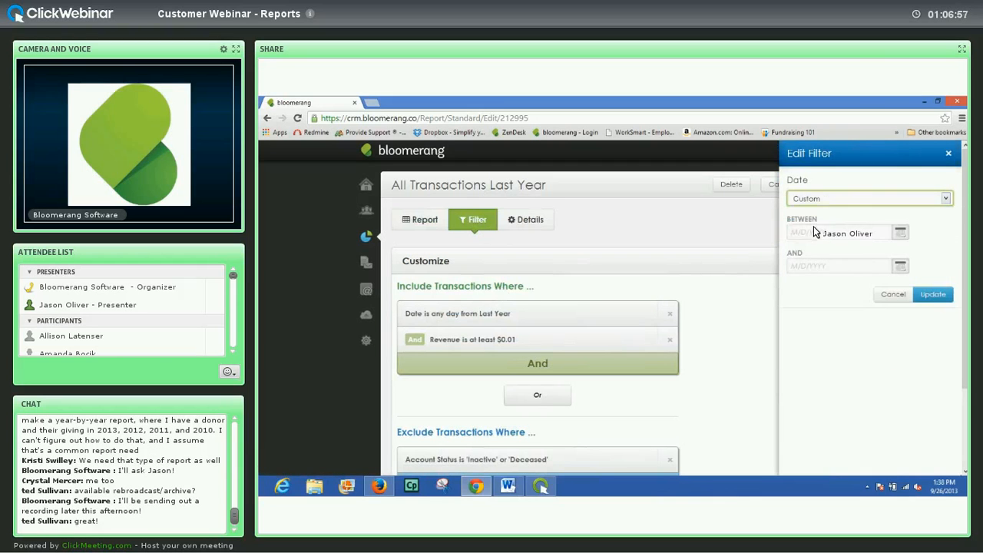
click(899, 232)
click(867, 252)
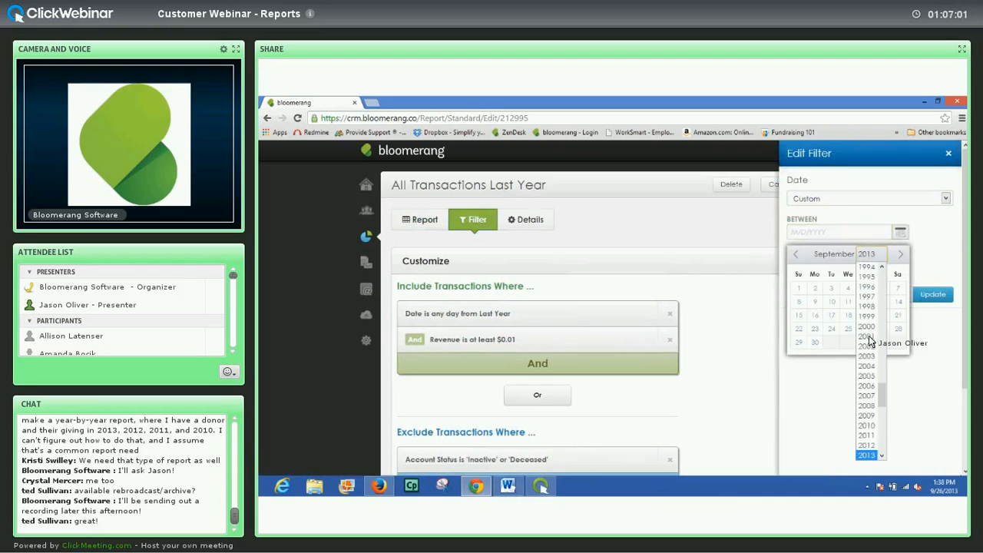
click(867, 422)
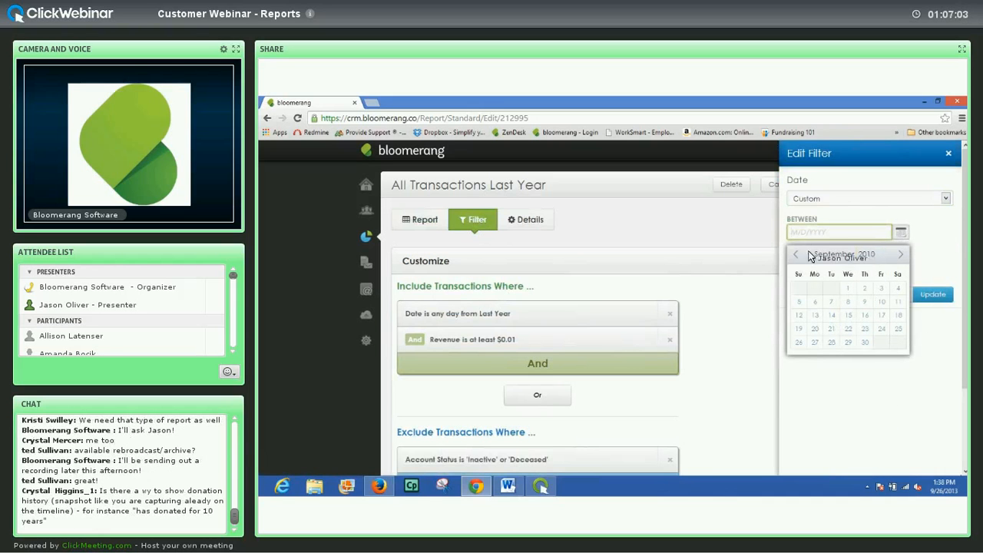
text(1/1/10)
click(824, 265)
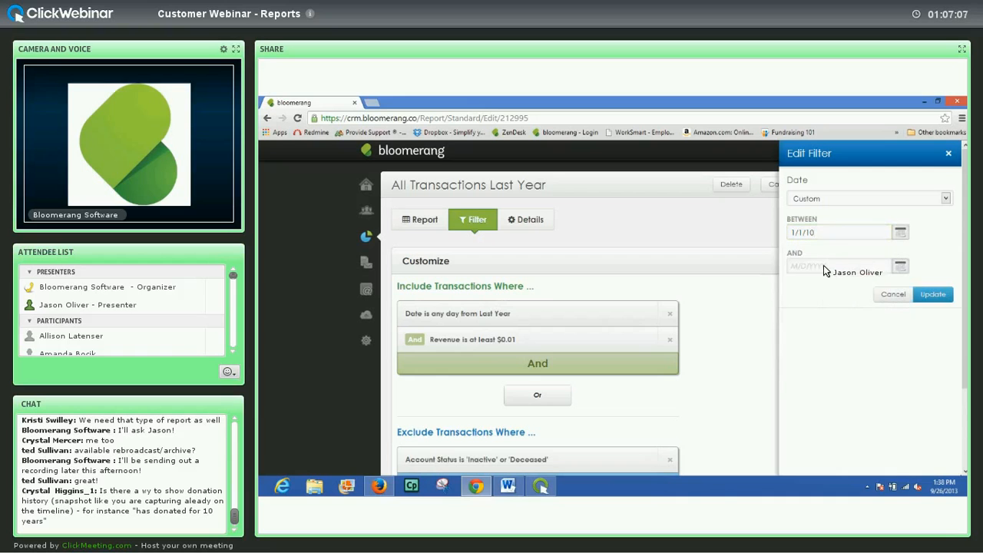
text(12/31/10)
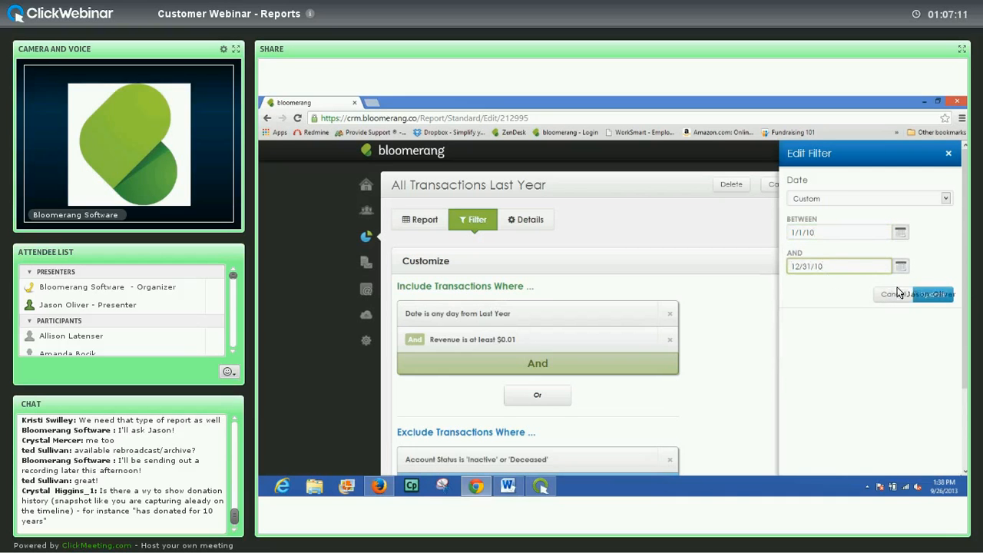
click(932, 294)
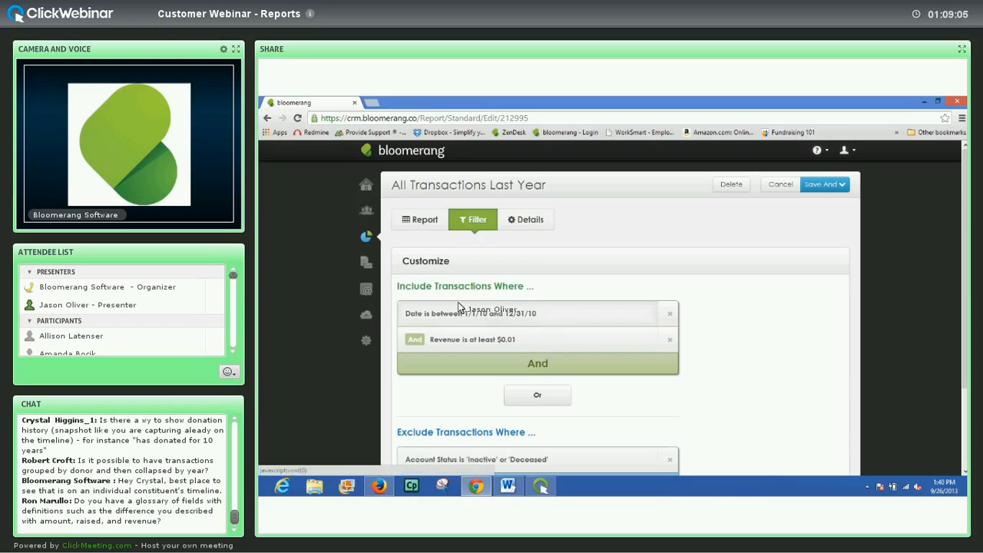
Return to the report's column layout and remove the grouping by Fund.
click(435, 222)
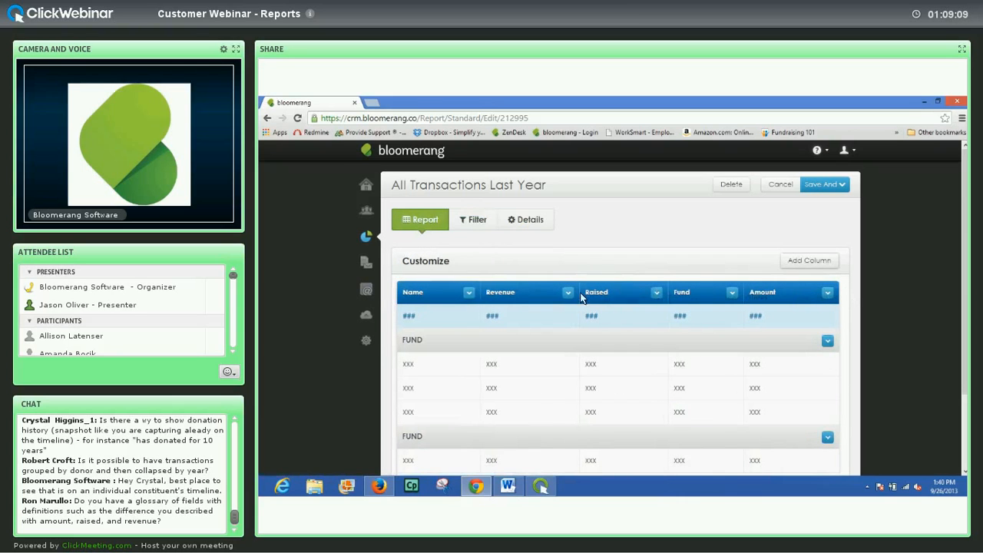
click(827, 340)
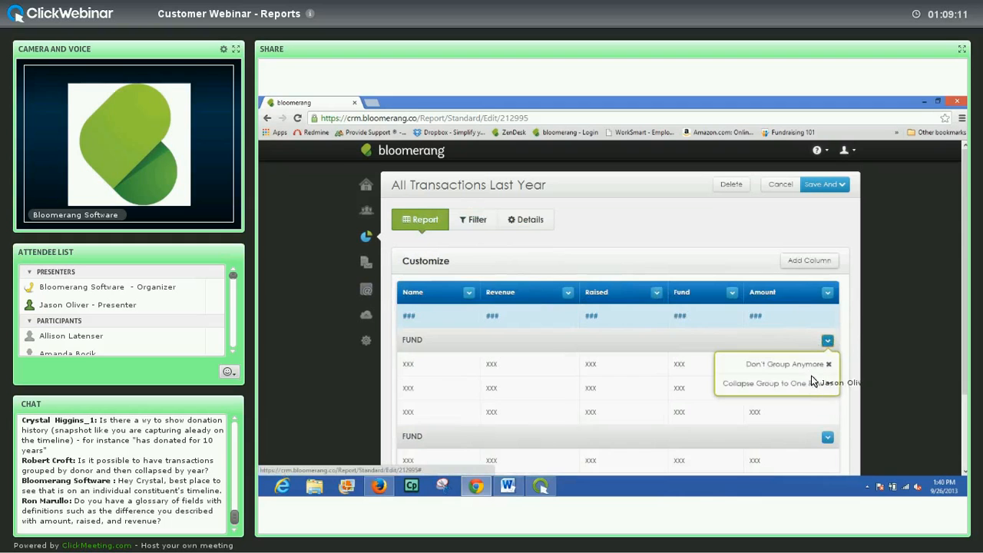
click(805, 365)
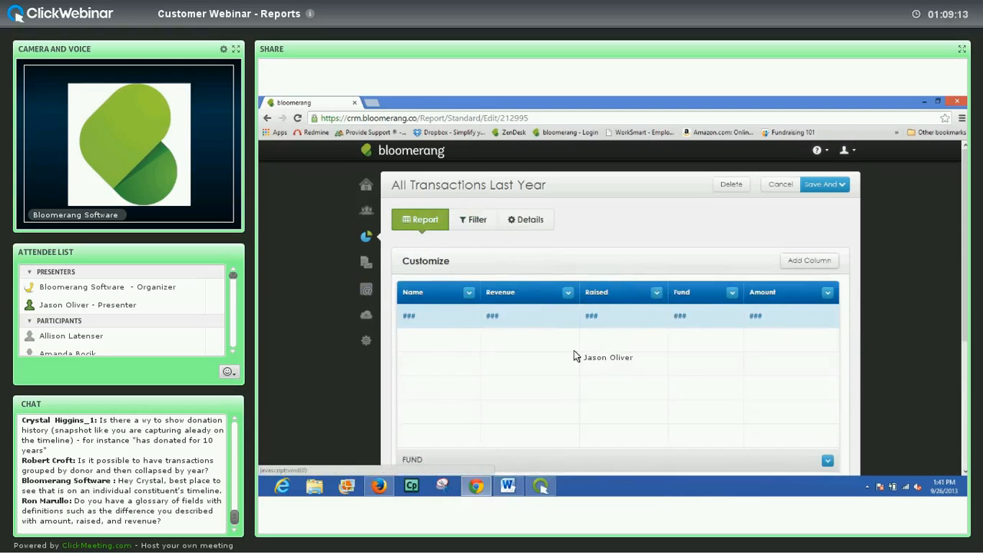
Group the report by the Name column and collapse each name group to one row.
click(469, 293)
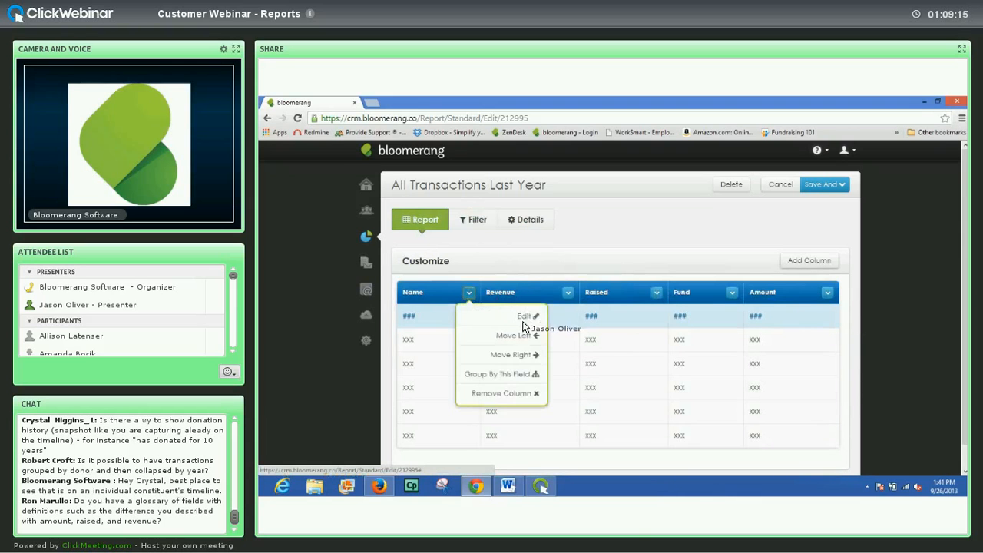
click(514, 373)
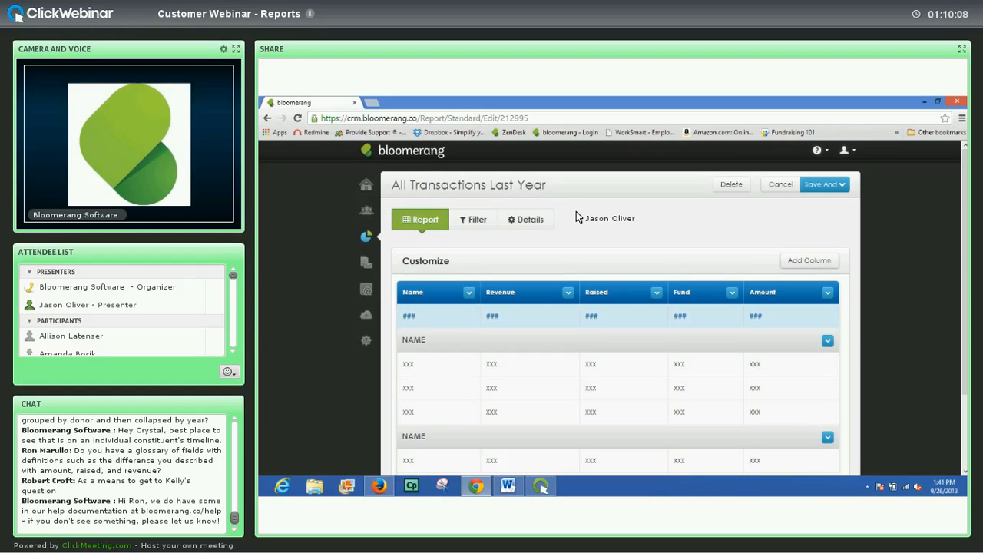
click(827, 340)
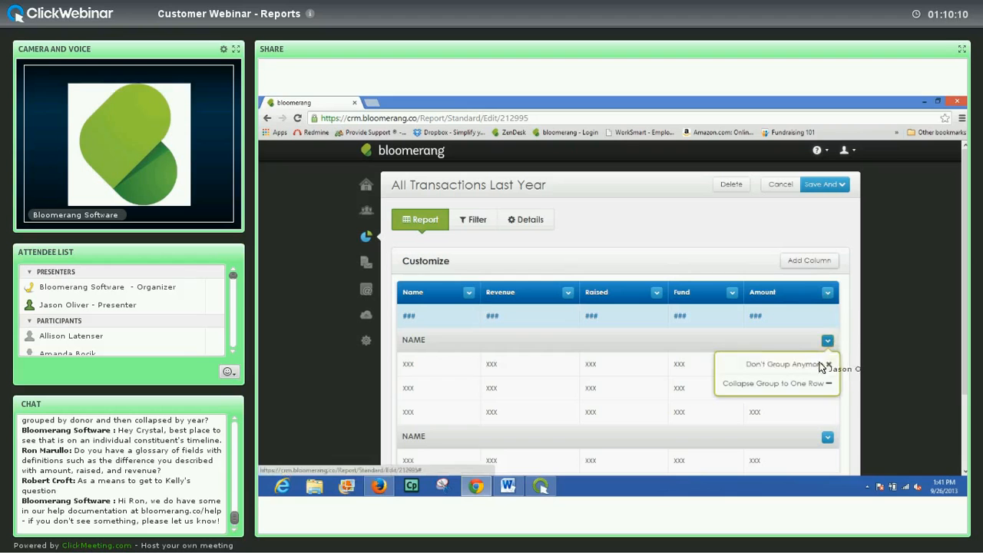
click(806, 382)
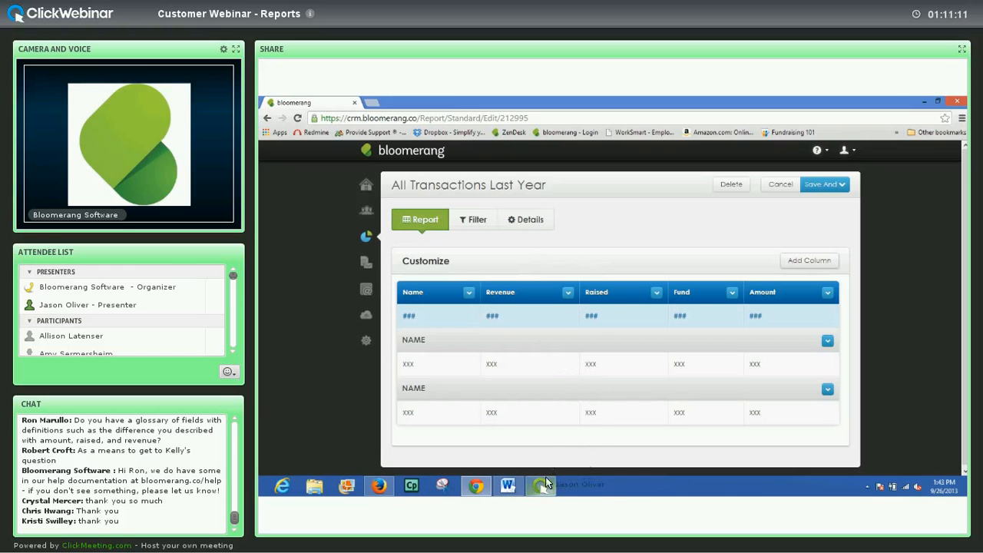
Switch to the ClickMeeting desktop sharing window and close it to end the screen sharing.
mouse_move(542, 491)
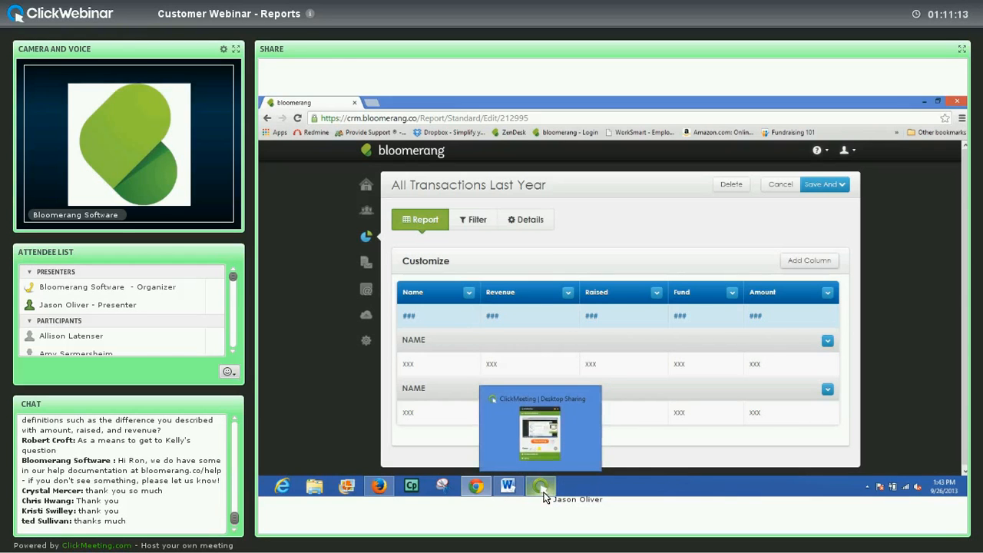
click(542, 492)
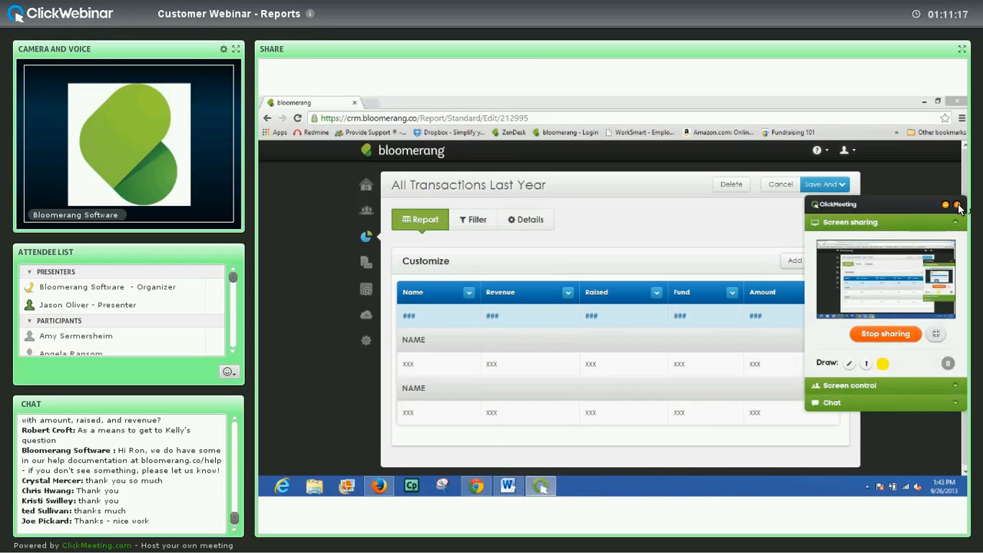
click(957, 205)
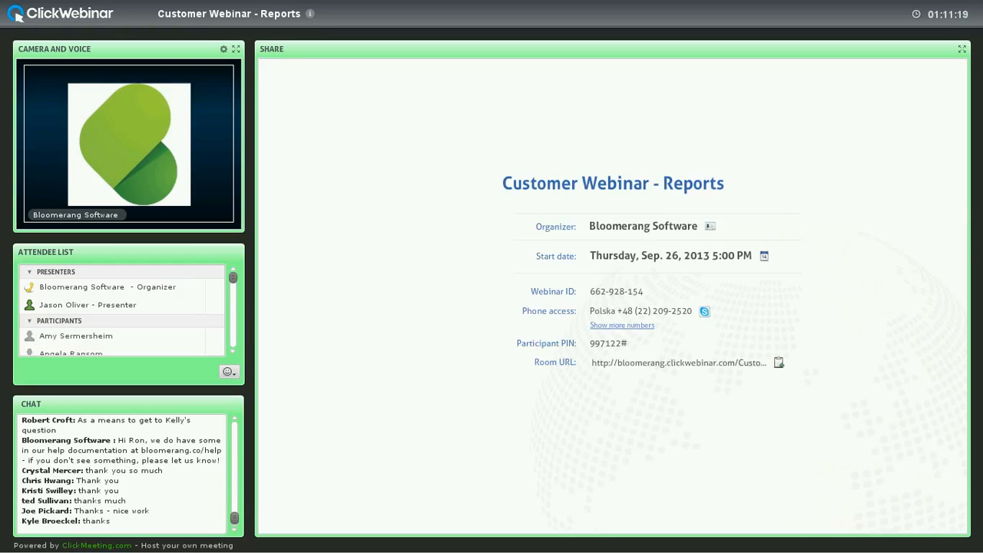